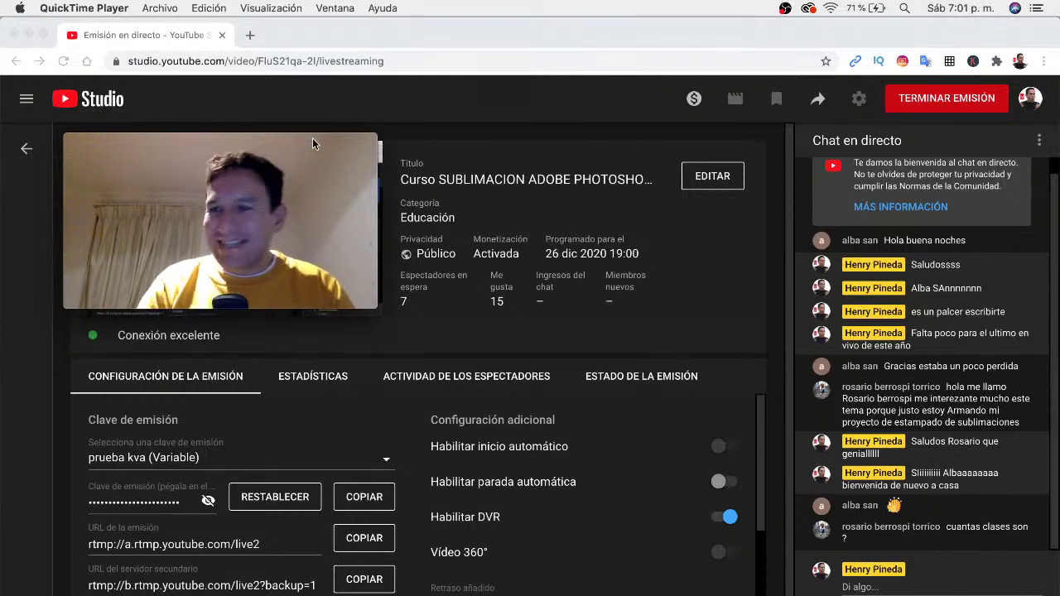
# Show the live stream's statistics in YouTube Studio, then switch to the curso sublimacion Illustrator file
pyautogui.click(313, 376)
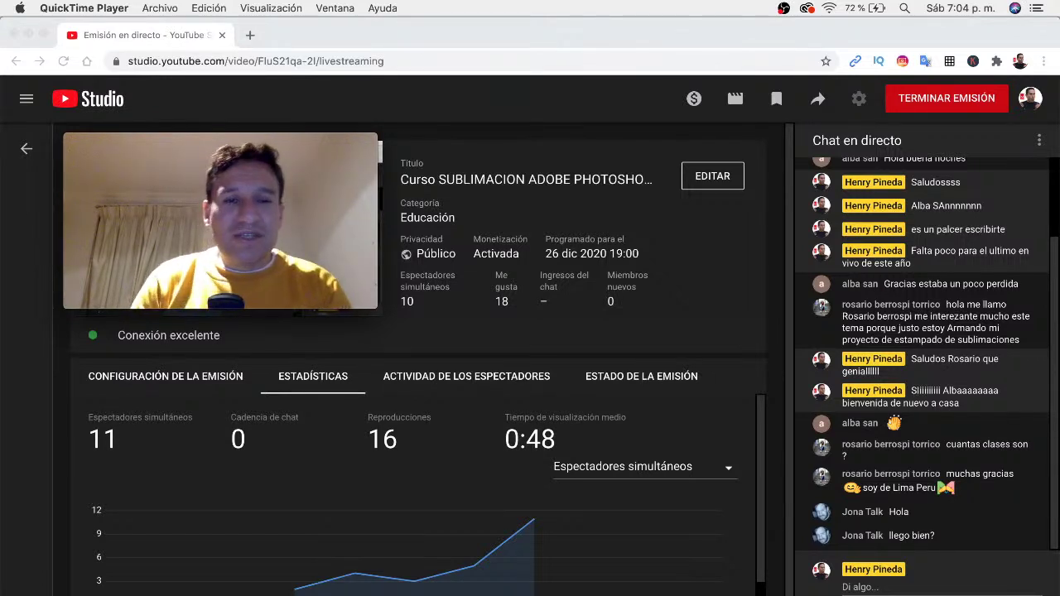
pyautogui.press('super+Tab')
pyautogui.press('super+Tab')
pyautogui.press('super+Tab')
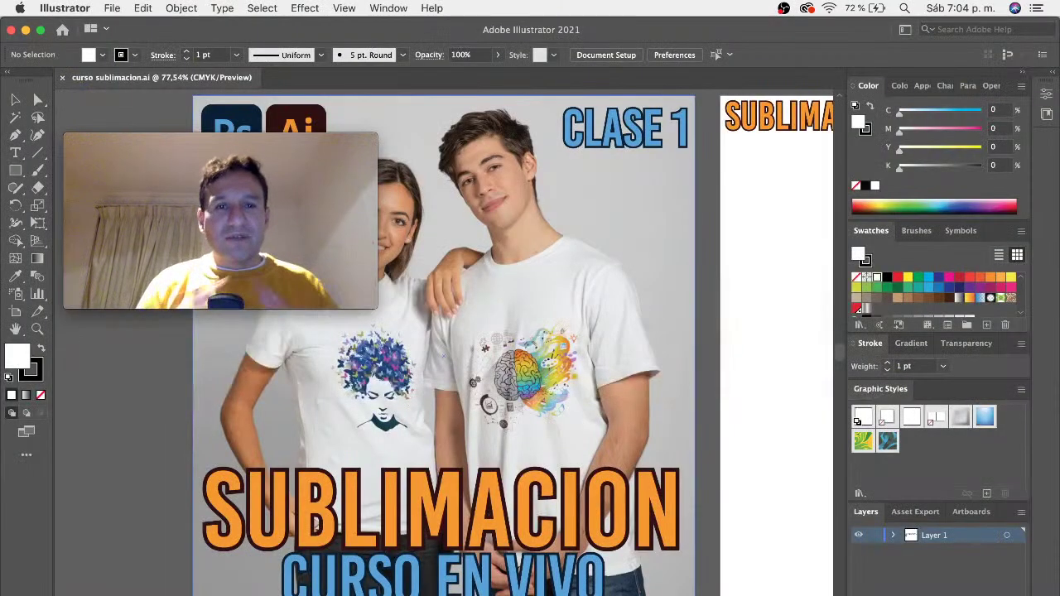
pyautogui.click(371, 139)
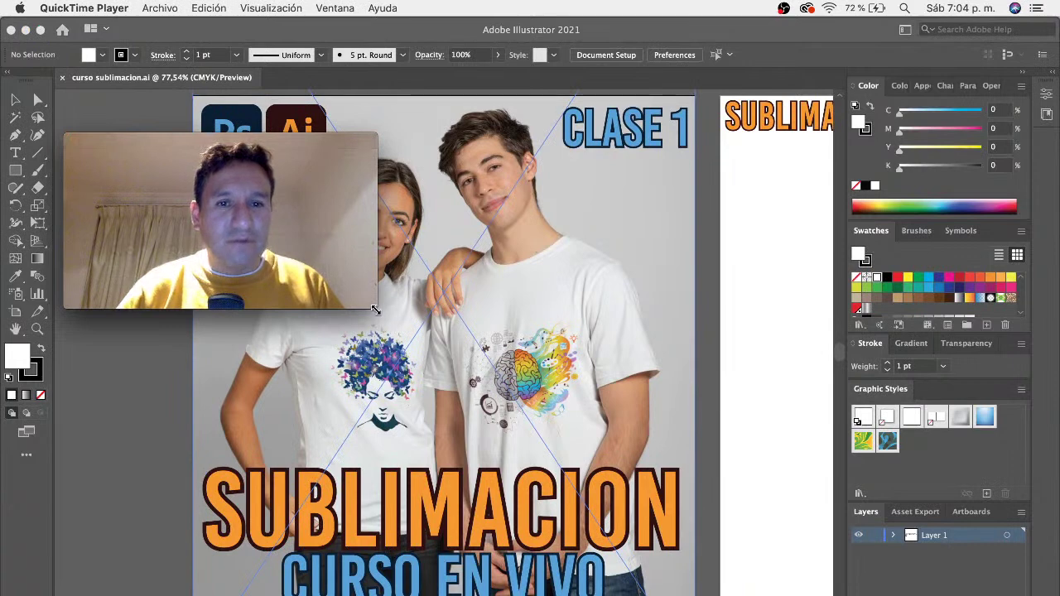
pyautogui.moveTo(140, 145)
pyautogui.mouseDown()
pyautogui.moveTo(99, 449)
pyautogui.moveTo(2, 492)
pyautogui.mouseUp()
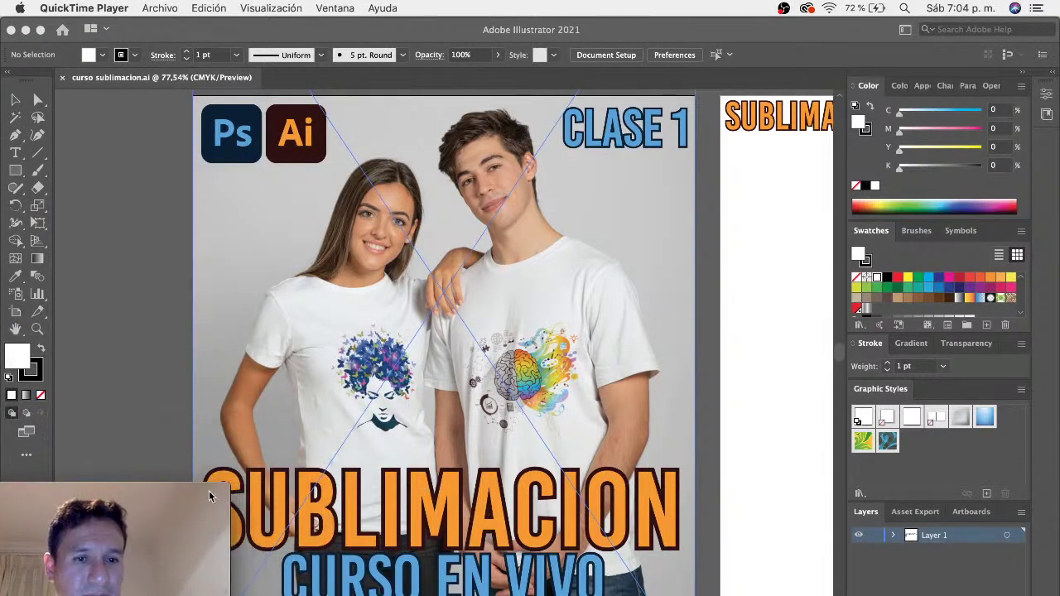
pyautogui.moveTo(200, 483)
pyautogui.mouseDown()
pyautogui.moveTo(188, 463)
pyautogui.moveTo(177, 466)
pyautogui.mouseUp()
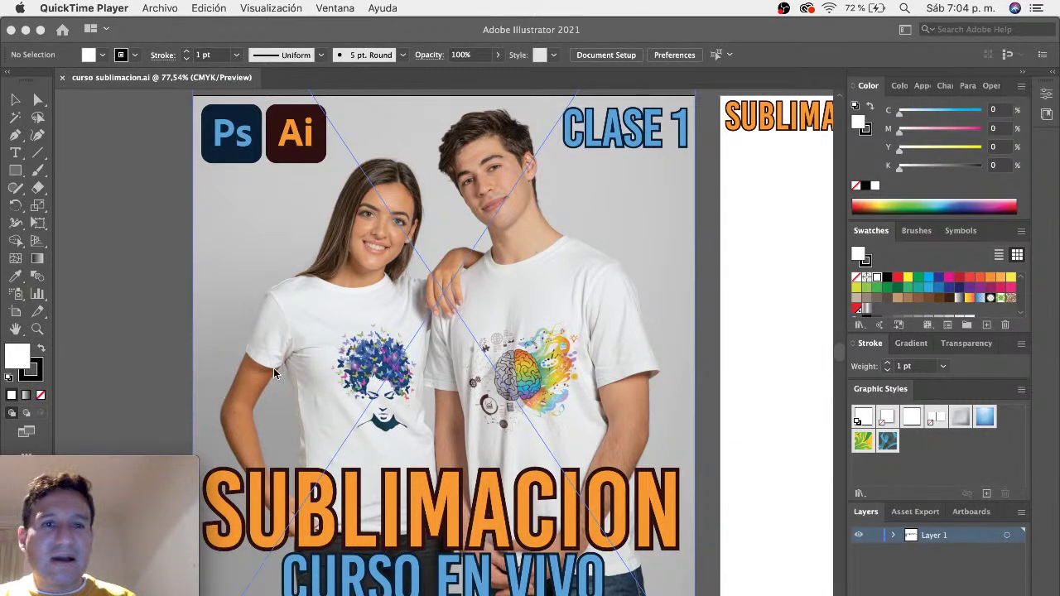
pyautogui.click(141, 263)
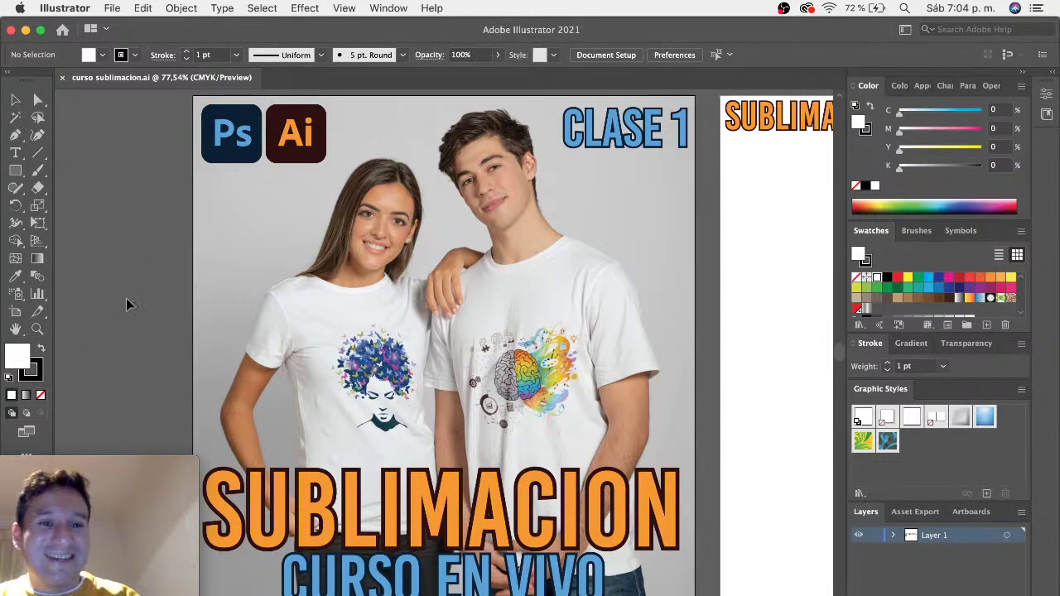
pyautogui.moveTo(130, 296); pyautogui.dragTo(152, 296)
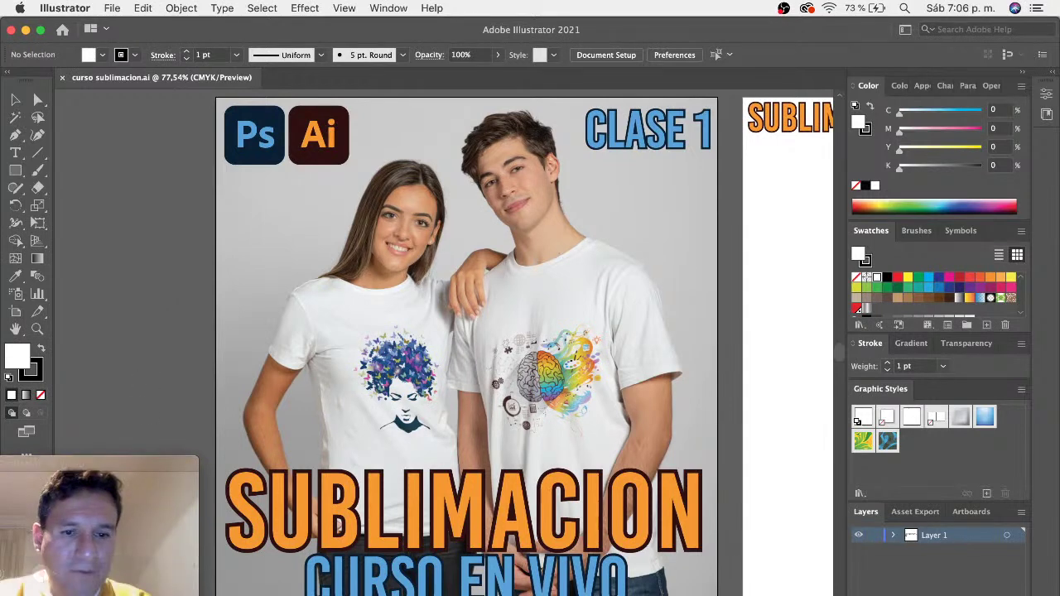
# Move the webcam window aside and bring up the artboard with the Ai logo and CLASE 1 heading
pyautogui.click(169, 476)
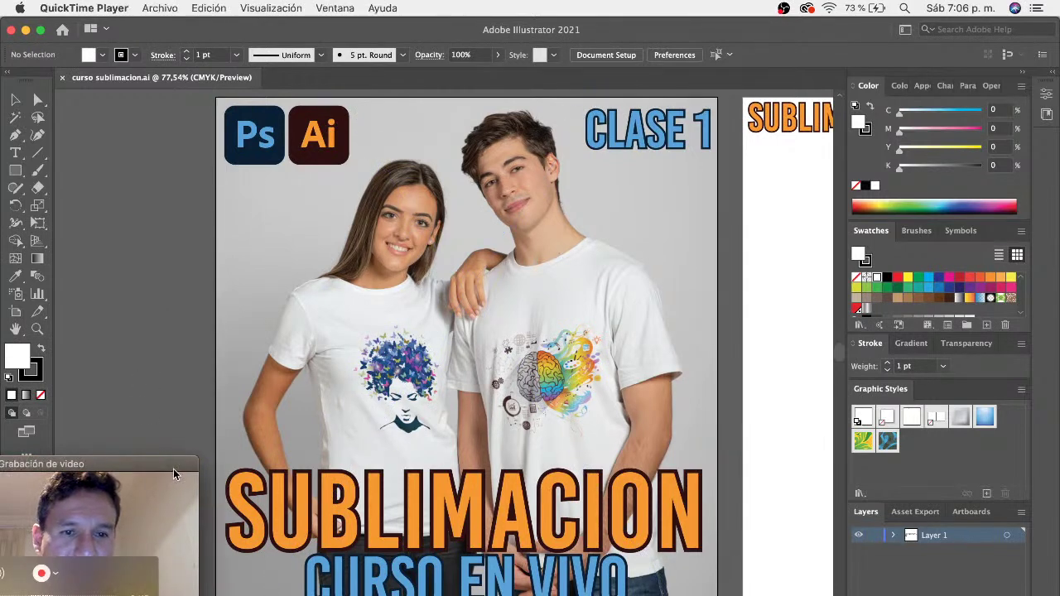
pyautogui.moveTo(174, 466); pyautogui.dragTo(174, 456)
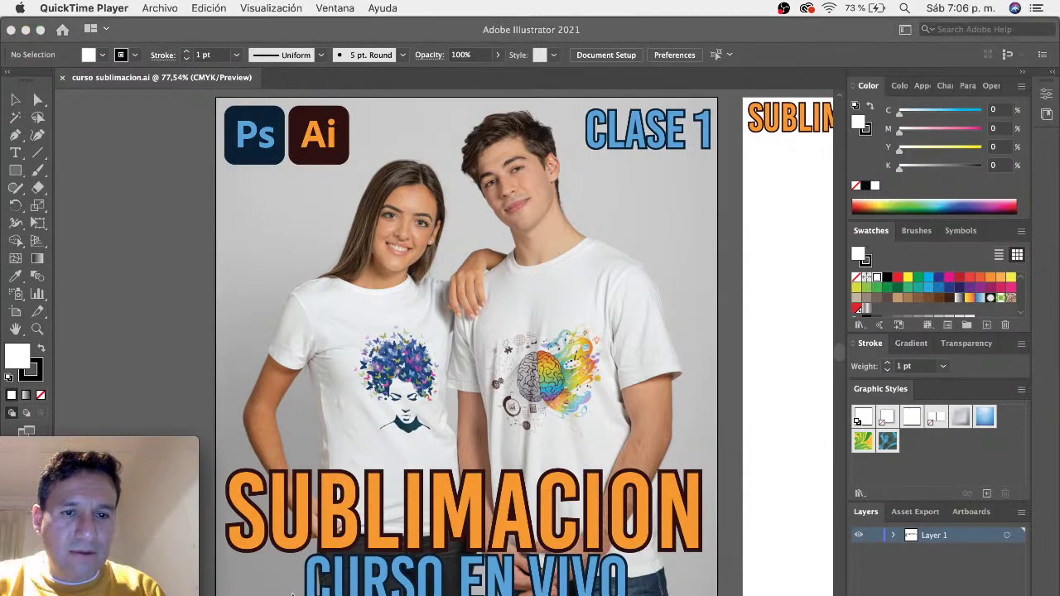
pyautogui.press('super+Tab')
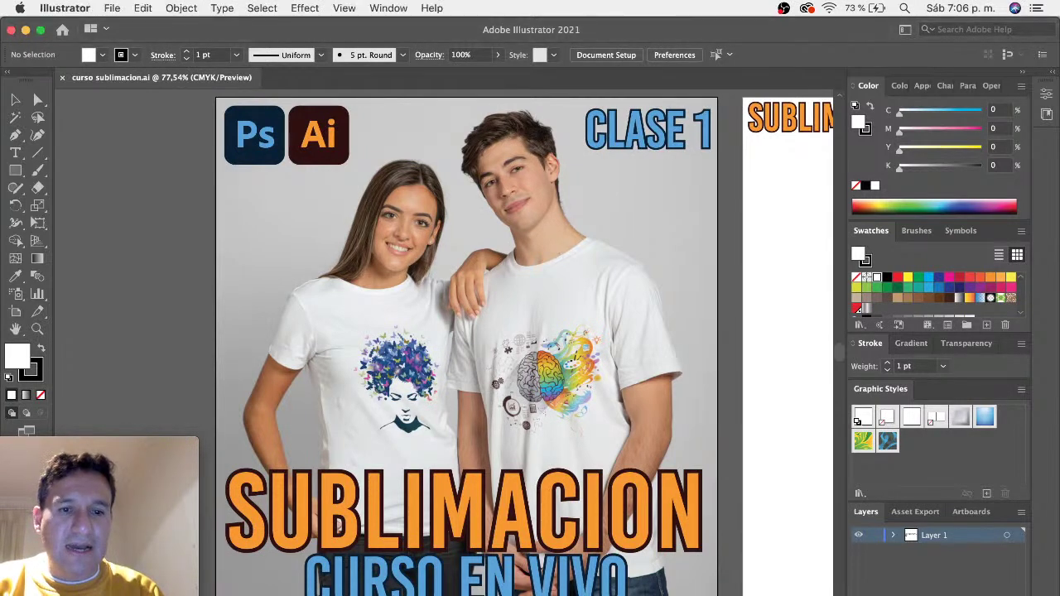
pyautogui.hscroll(10, 453, 345)
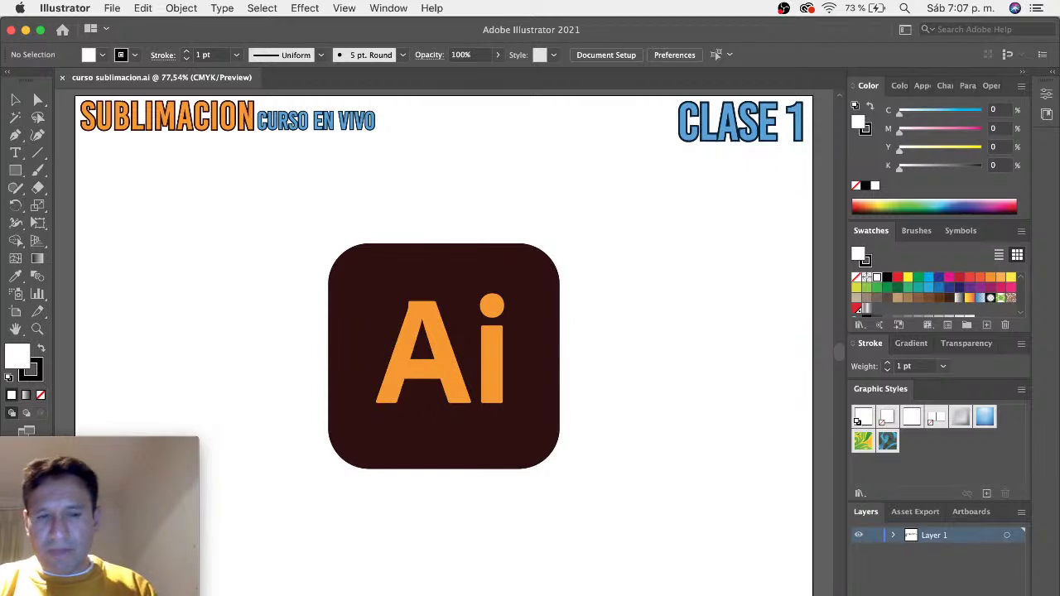
# Go to the next artboard, '2 formas trabajar', listing Diseño nuevo and Diseño creado
pyautogui.hotkey('shift', 'pagedown')
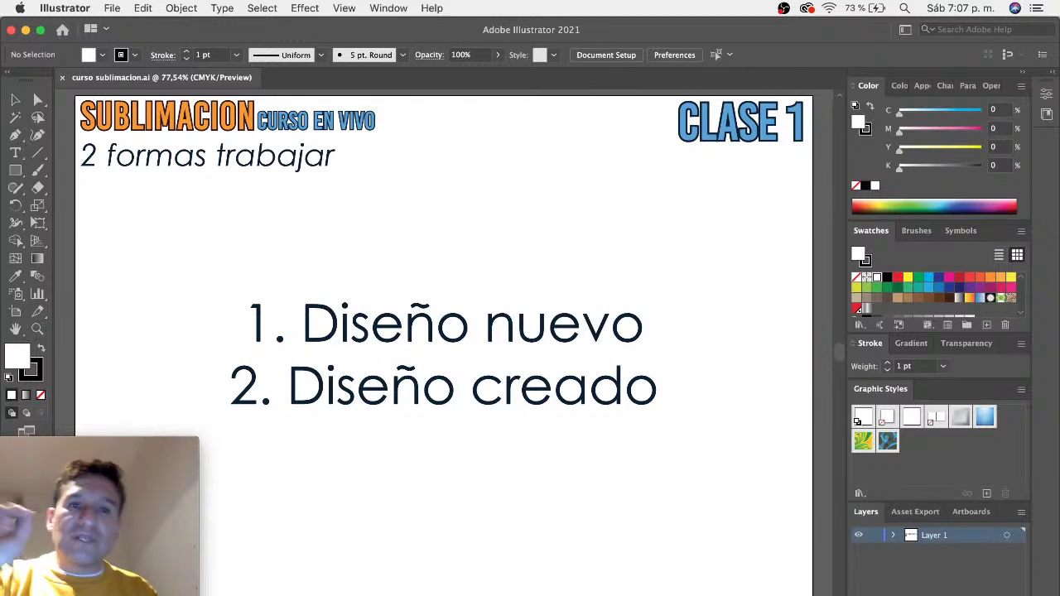
# Advance to the '1. Diseño nuevo' artboard with the bracketed script Logo and refocus Illustrator
pyautogui.press('pagedown')
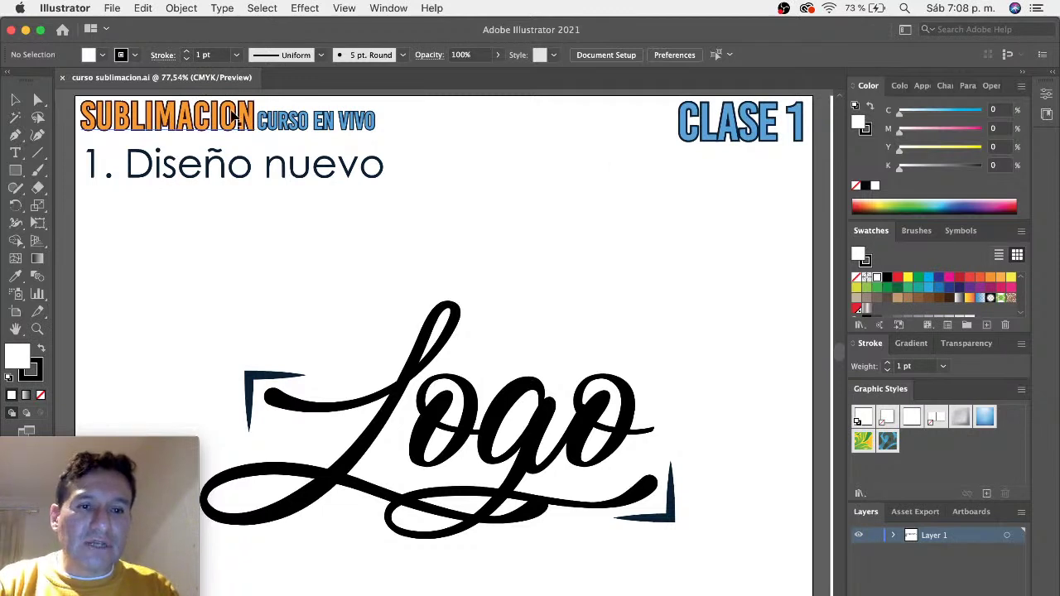
pyautogui.click(163, 448)
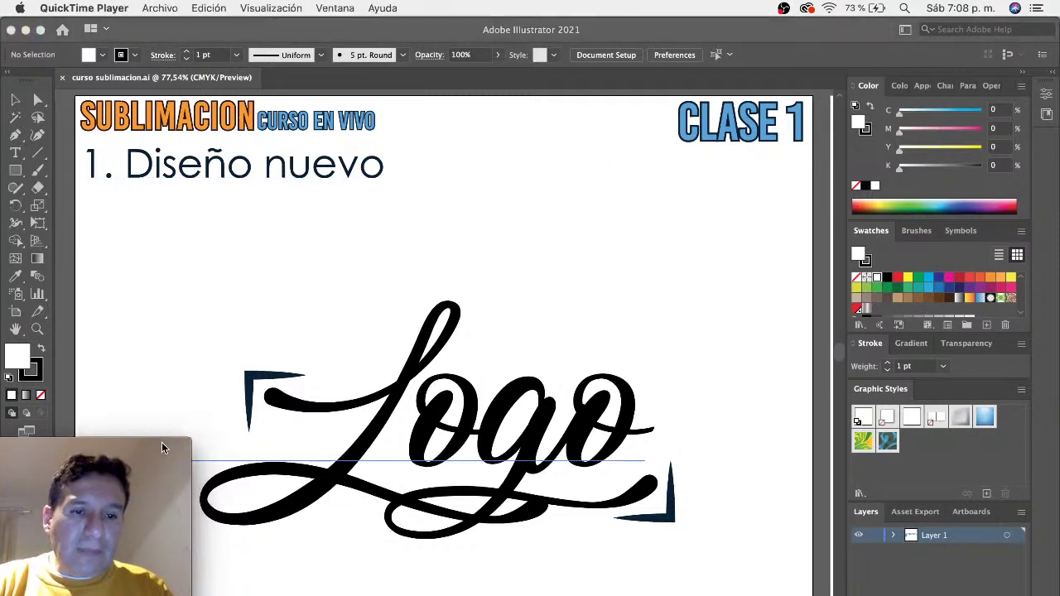
pyautogui.moveTo(163, 448); pyautogui.dragTo(158, 449)
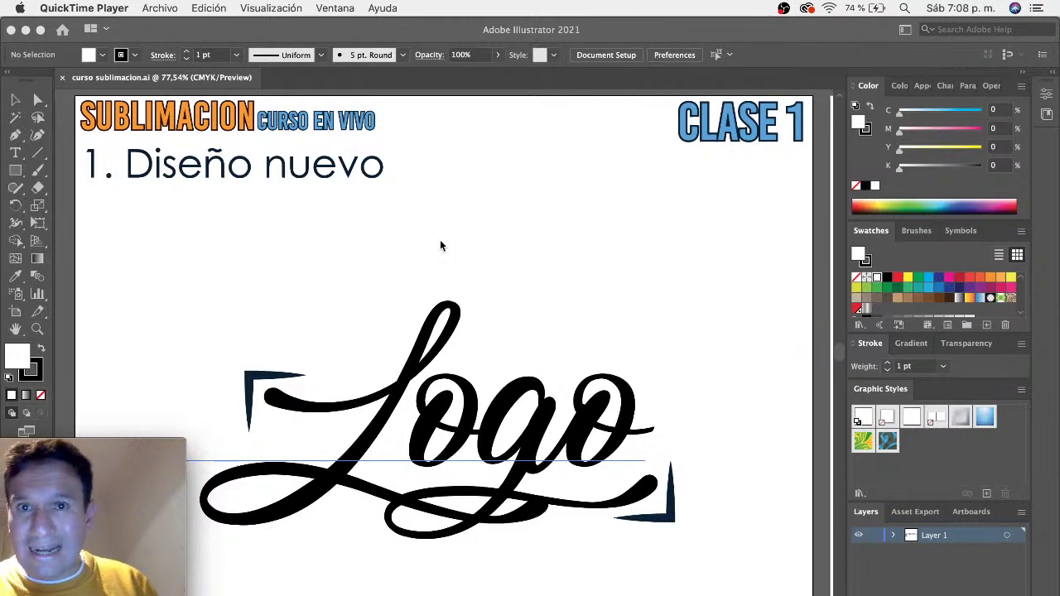
pyautogui.click(386, 260)
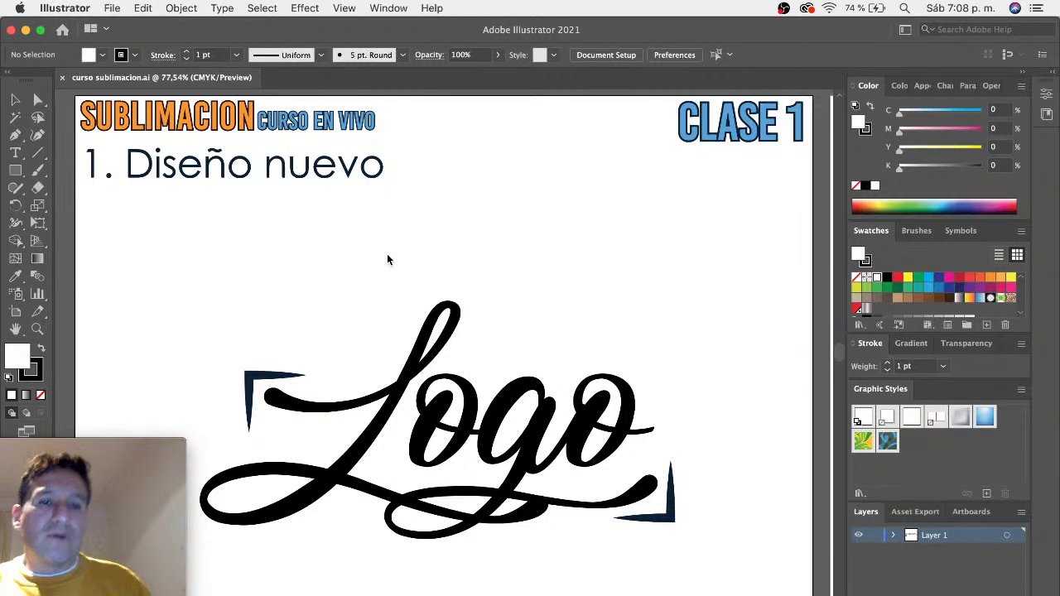
# Delete the top-left and bottom-right corner brackets around the script Logo
pyautogui.click(276, 377)
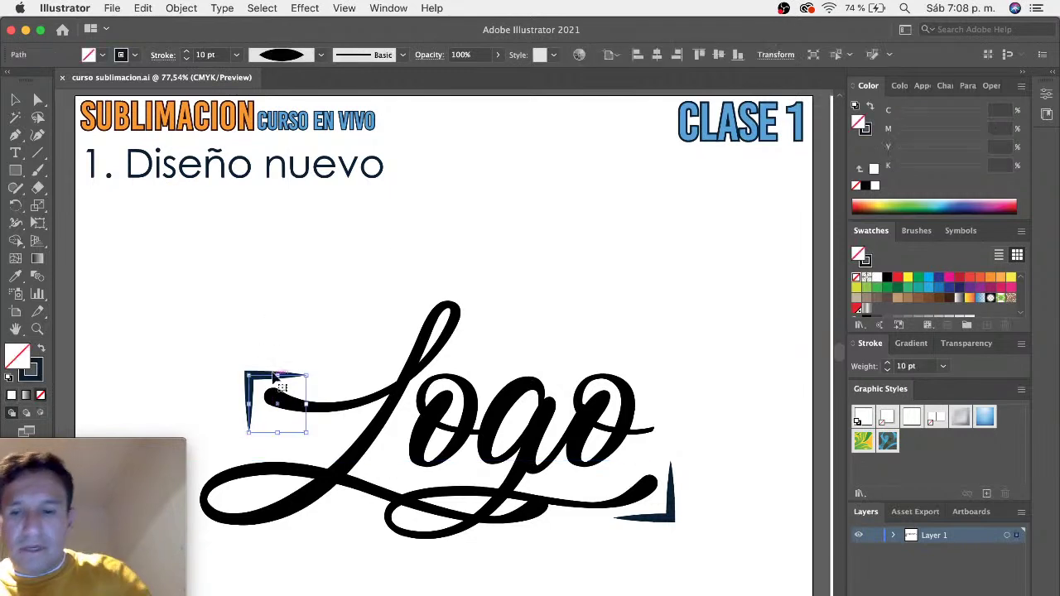
pyautogui.press('Delete')
pyautogui.click(672, 517)
pyautogui.press('Delete')
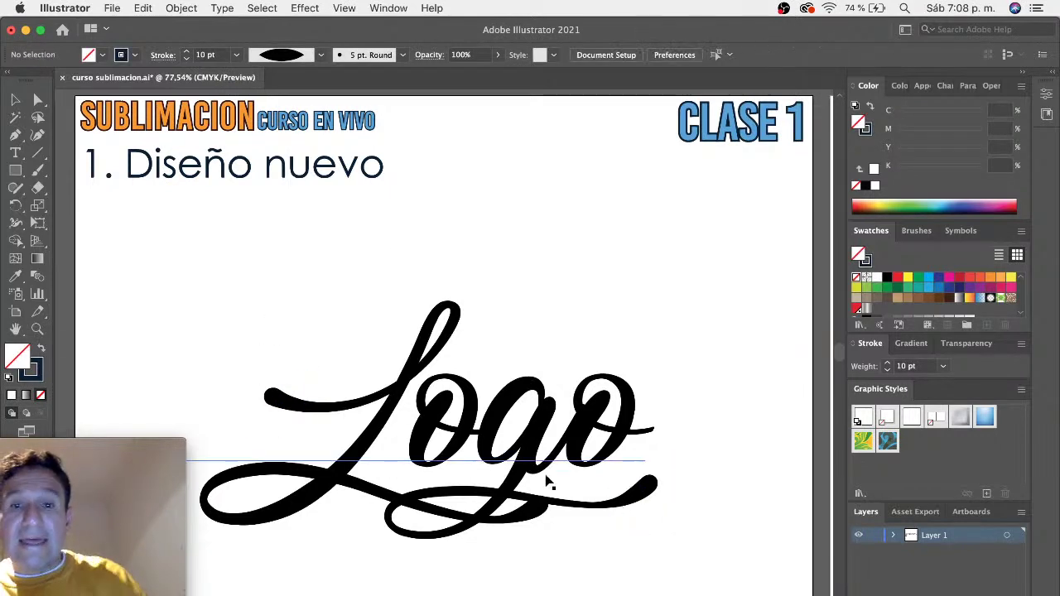
# Select the Logo text and show its character settings (Lovely Home Regular, about 242.76 pt)
pyautogui.click(555, 459)
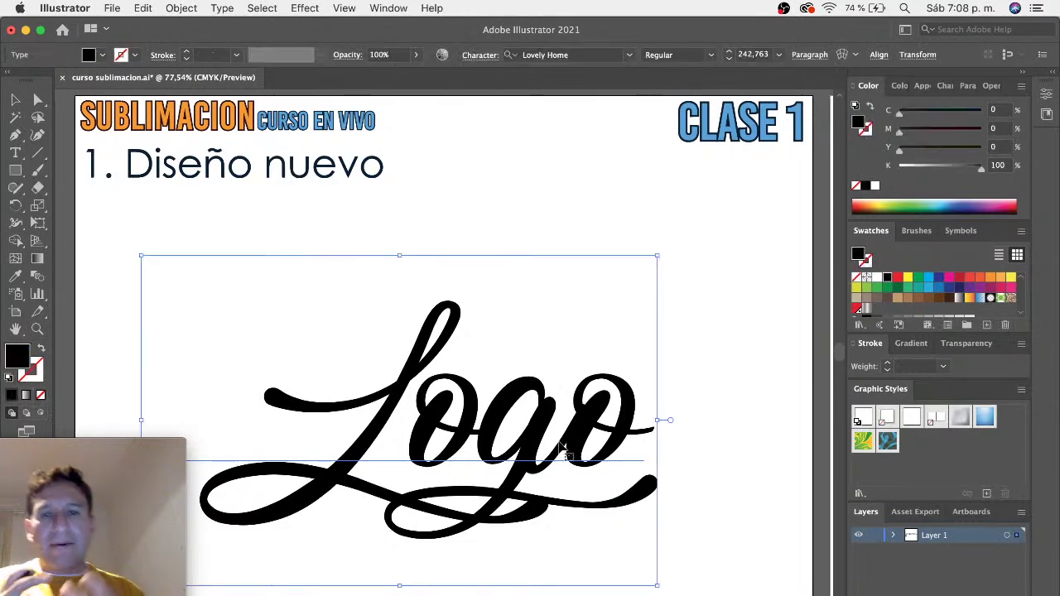
pyautogui.hotkey('ctrl', 'shift', 'b')
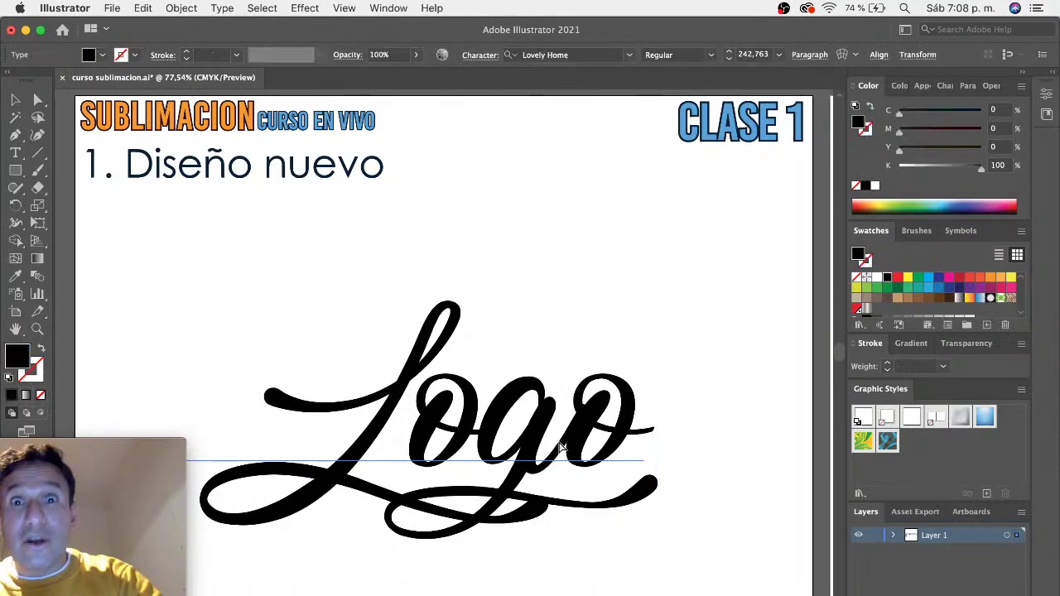
pyautogui.hotkey('ctrl', 't')
pyautogui.hotkey('ctrl', 'shift', 'b')
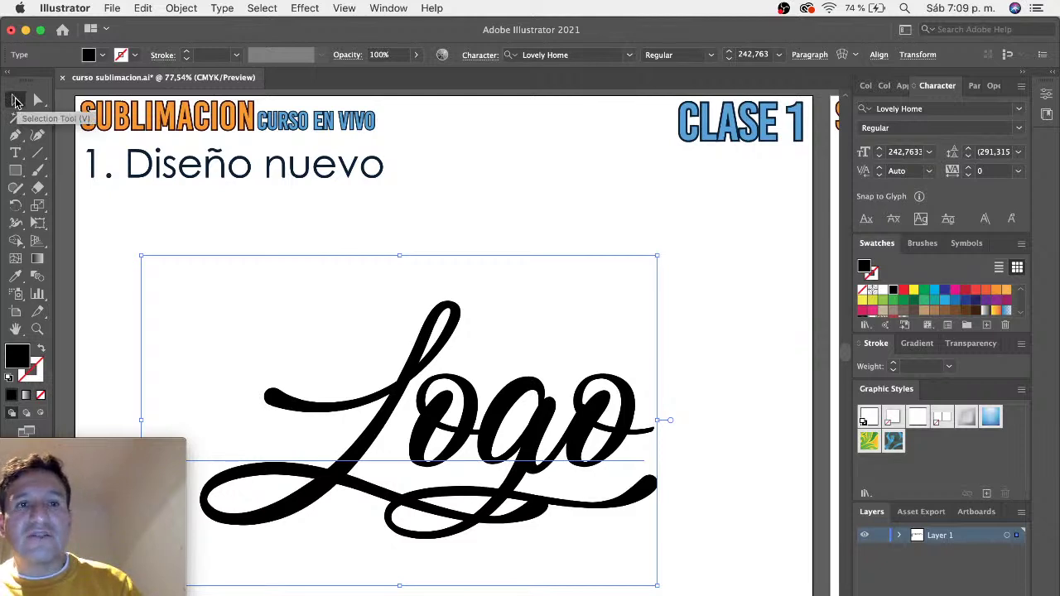
# Scale the Logo up to about 246.77 pt and nudge it up and to the right
pyautogui.click(18, 100)
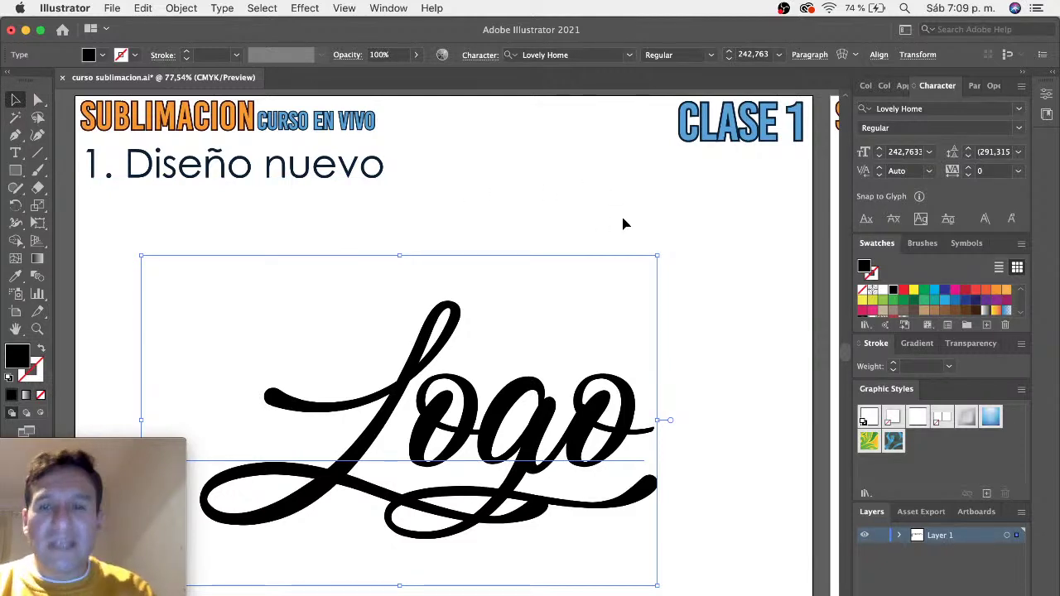
pyautogui.moveTo(657, 256)
pyautogui.mouseDown()
pyautogui.moveTo(762, 173)
pyautogui.moveTo(500, 357)
pyautogui.moveTo(666, 250)
pyautogui.mouseUp()
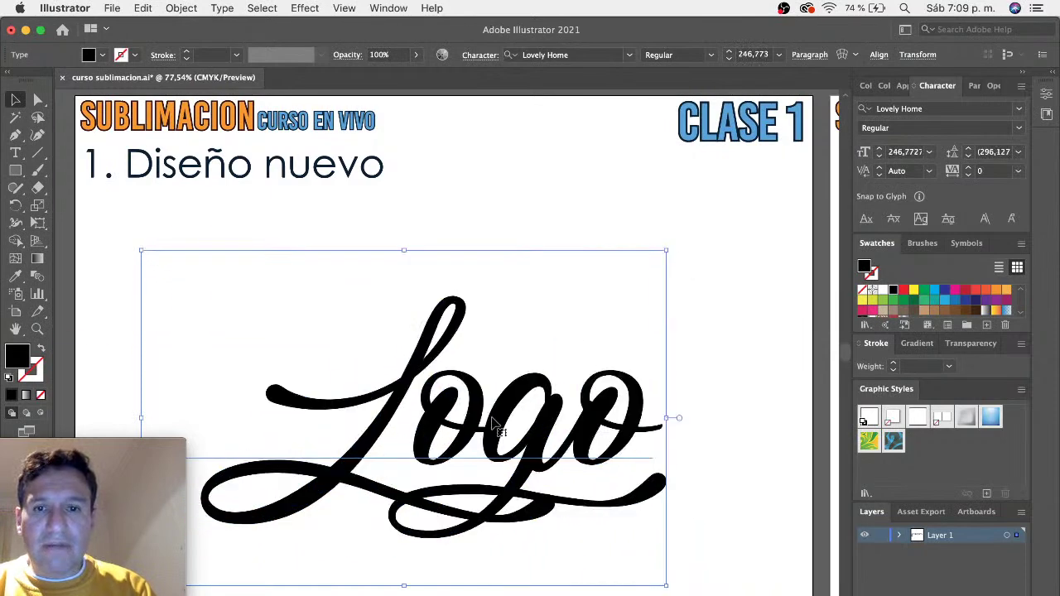
pyautogui.moveTo(502, 414); pyautogui.dragTo(521, 402)
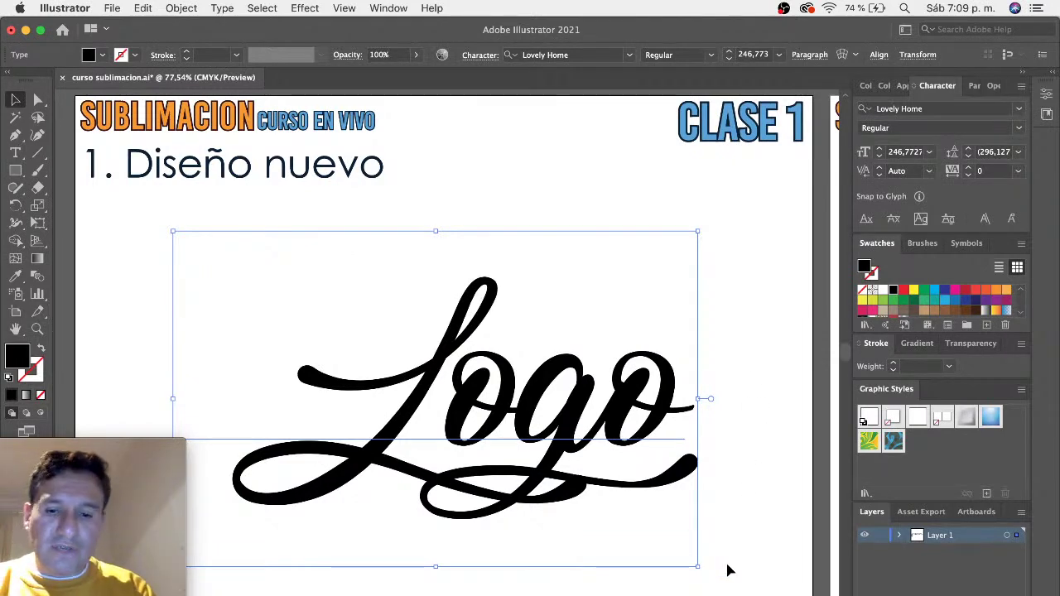
pyautogui.click(728, 570)
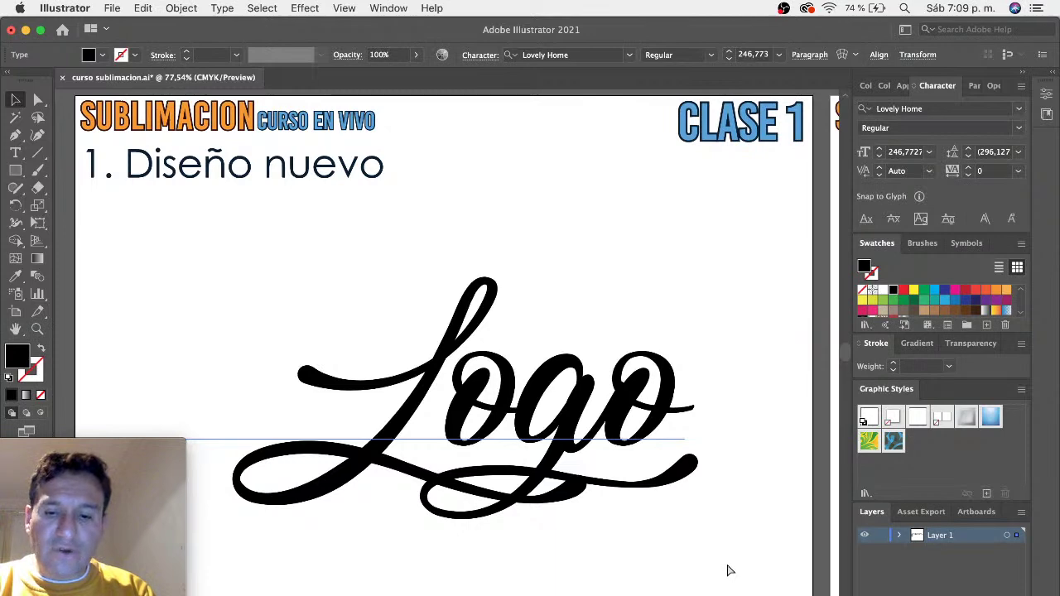
pyautogui.hotkey('ctrl', 'a')
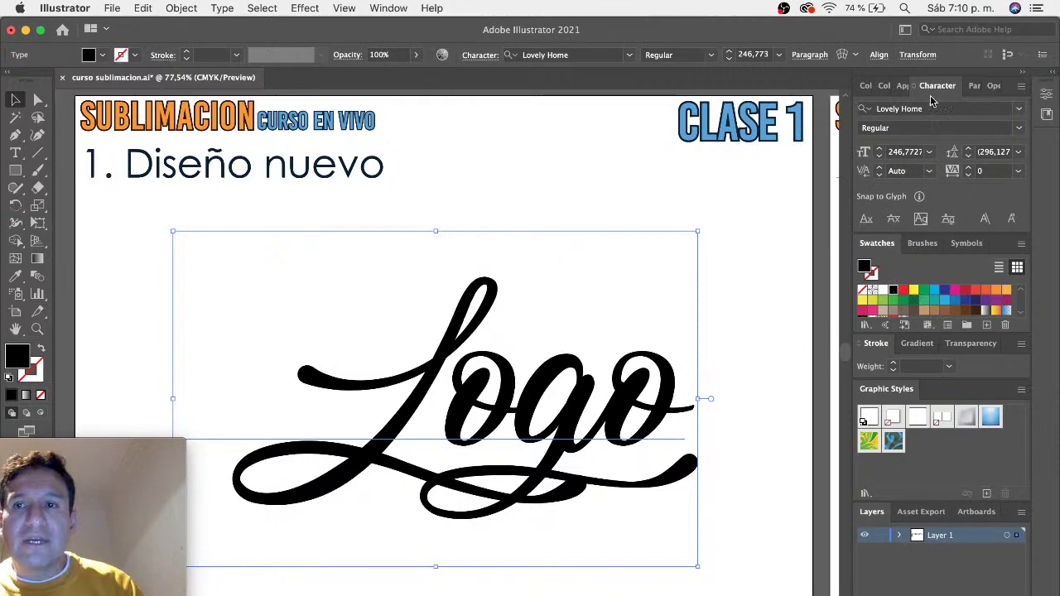
# Reset the workspace, float the Appearance panel and make it taller to list all Logo attributes
pyautogui.click(905, 31)
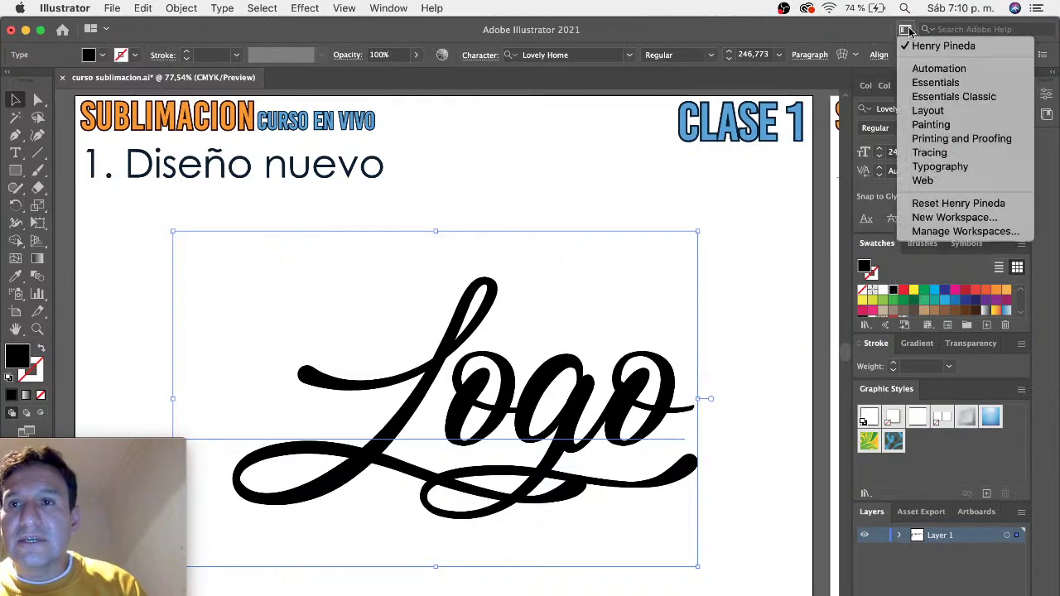
pyautogui.click(958, 203)
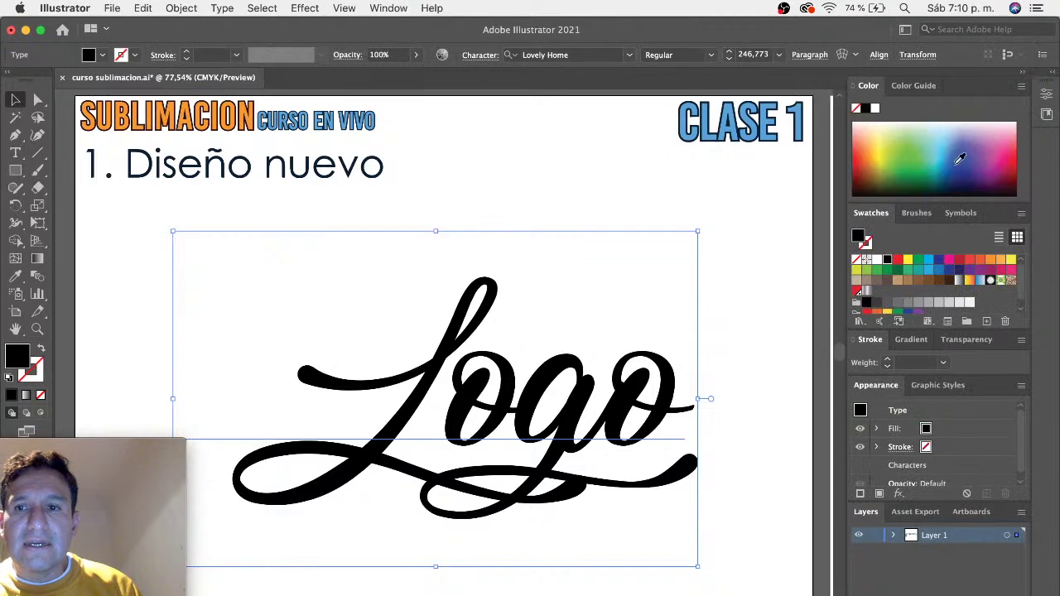
pyautogui.moveTo(884, 391); pyautogui.dragTo(747, 179)
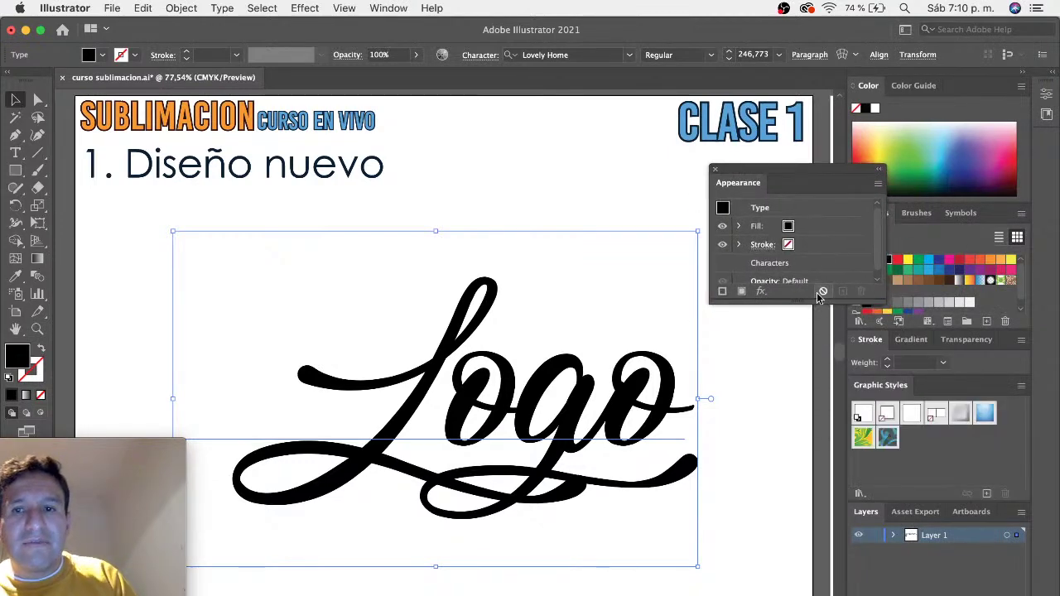
pyautogui.moveTo(793, 307); pyautogui.dragTo(795, 364)
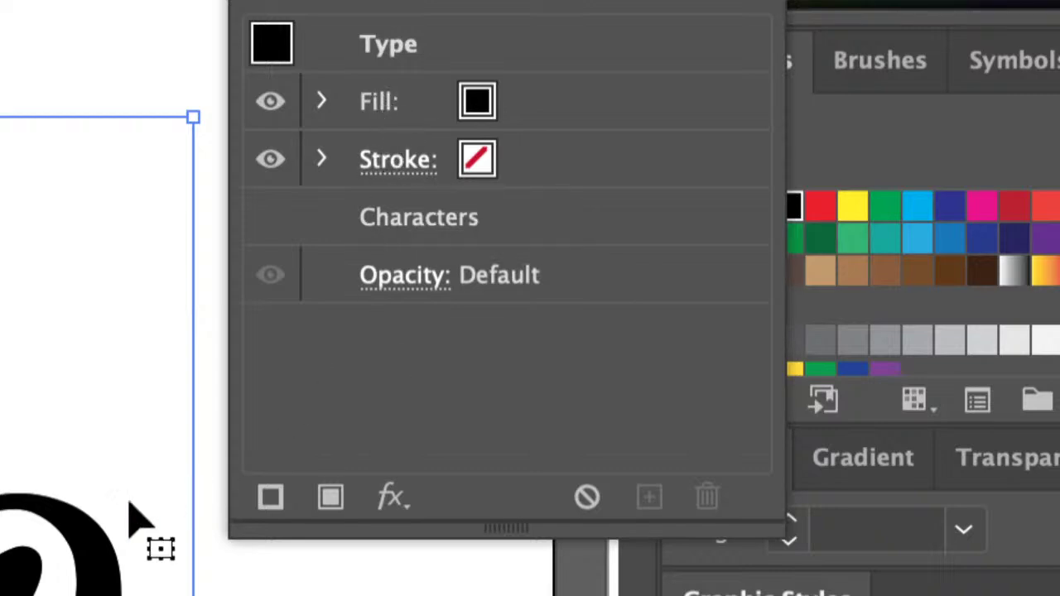
# Change the Logo text's fill from black to red in the Appearance panel
pyautogui.click(501, 96)
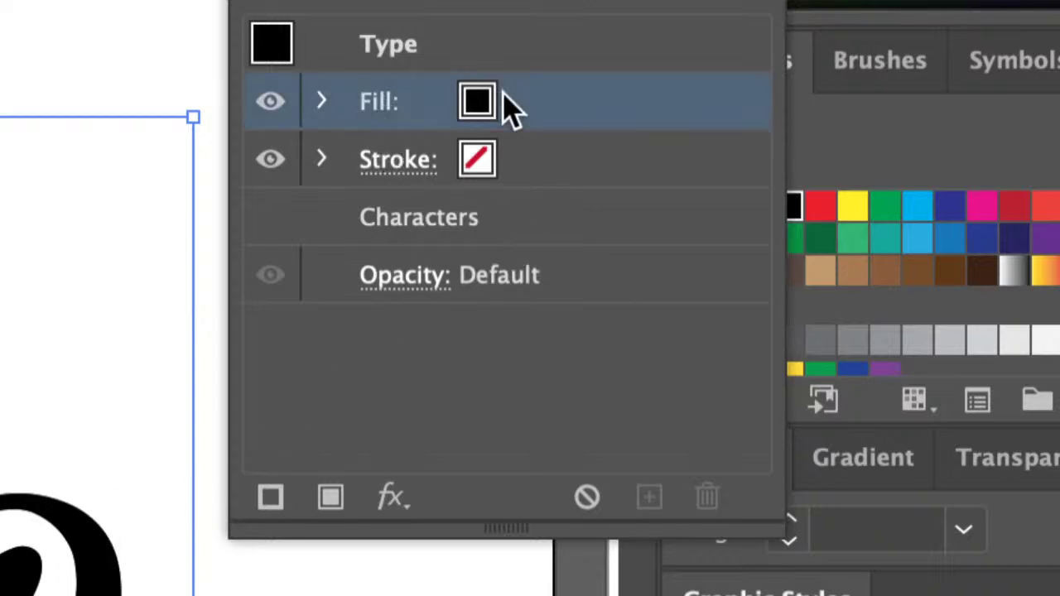
pyautogui.click(517, 102)
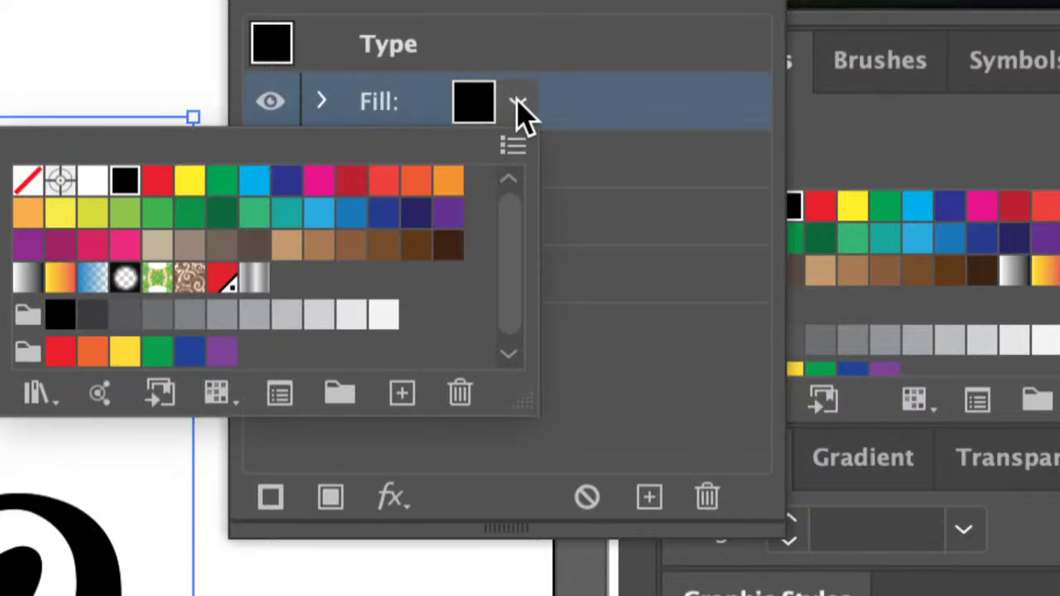
pyautogui.click(381, 182)
pyautogui.click(595, 369)
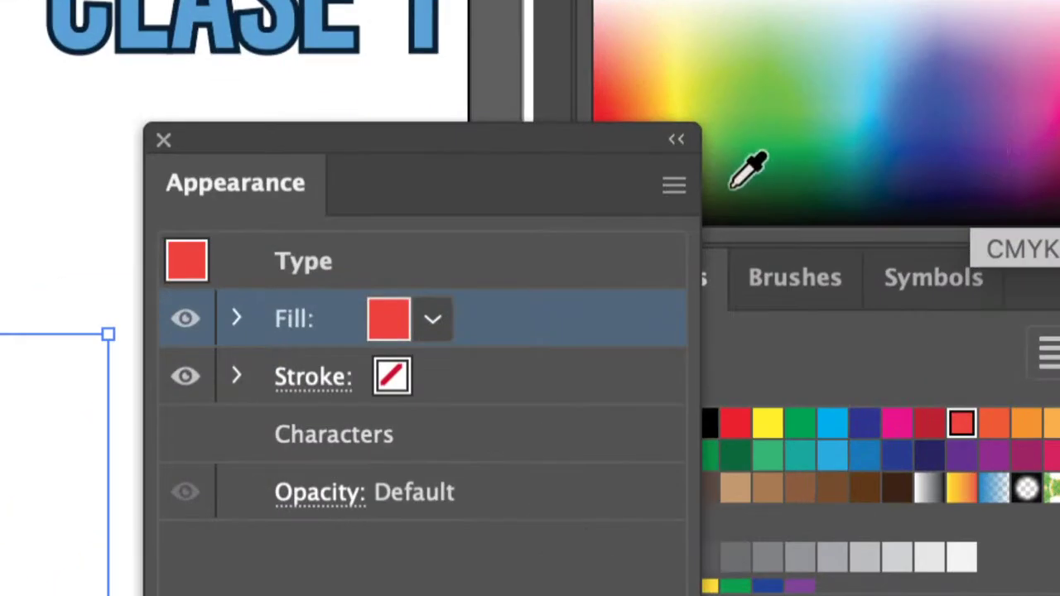
pyautogui.click(672, 187)
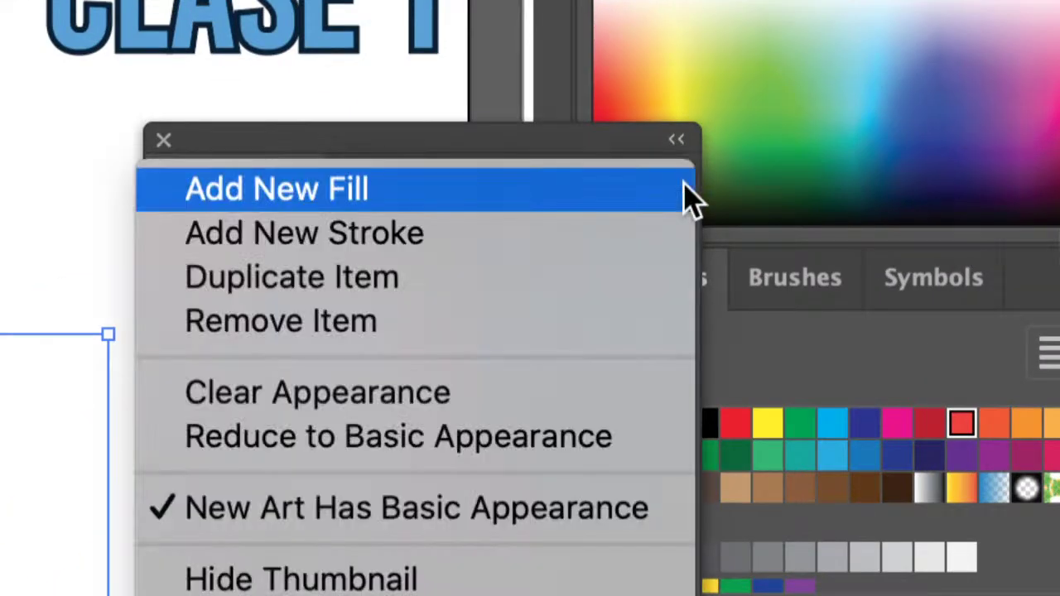
# Apply Clear Appearance to strip the Logo text's object-level fill and stroke
pyautogui.click(625, 393)
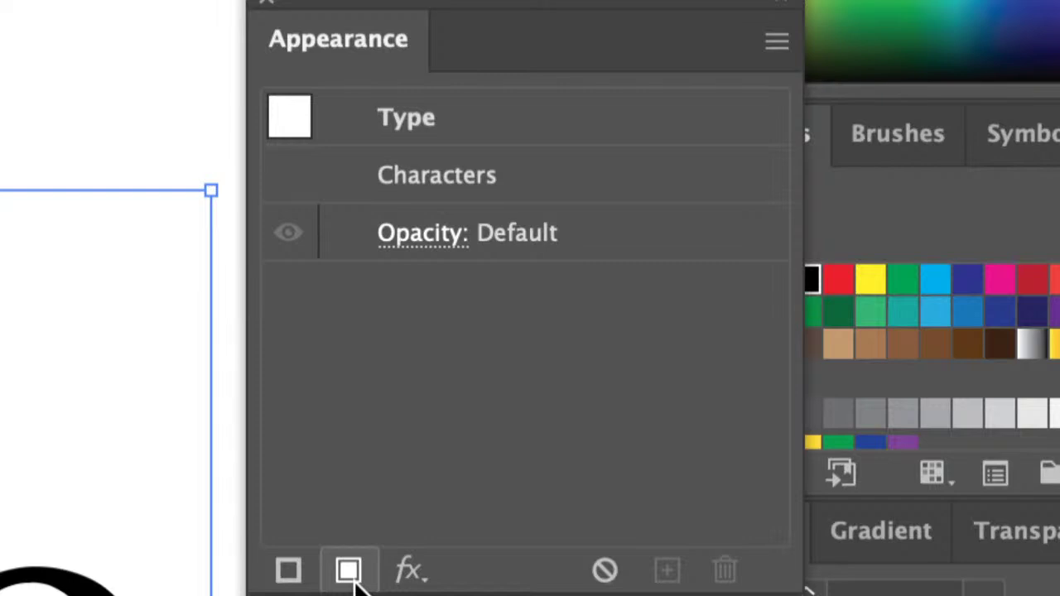
# Add a new object-level fill to the Logo text and set it to orange
pyautogui.click(351, 580)
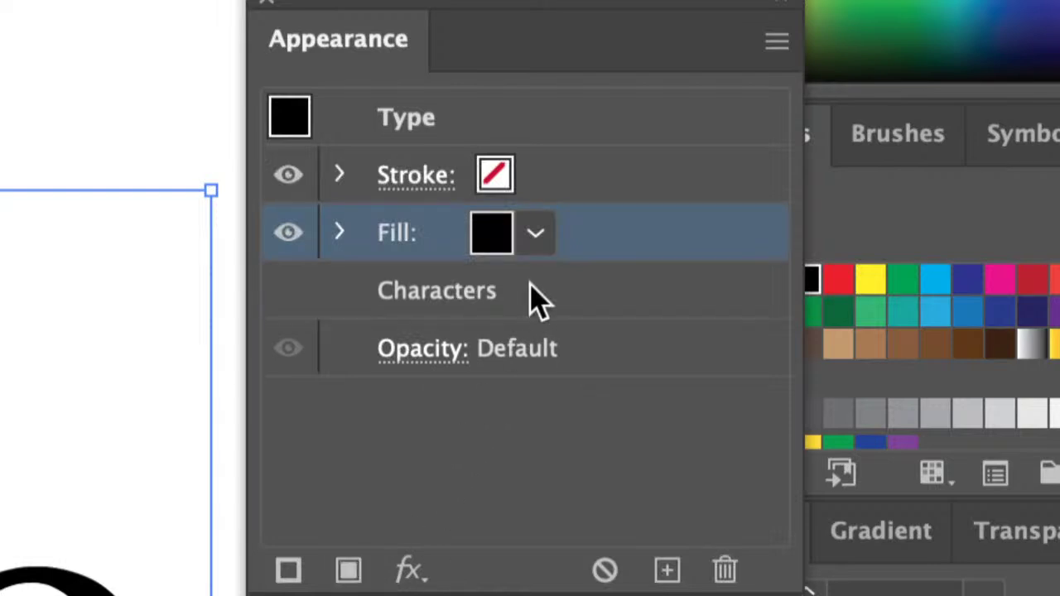
pyautogui.click(535, 234)
pyautogui.click(466, 312)
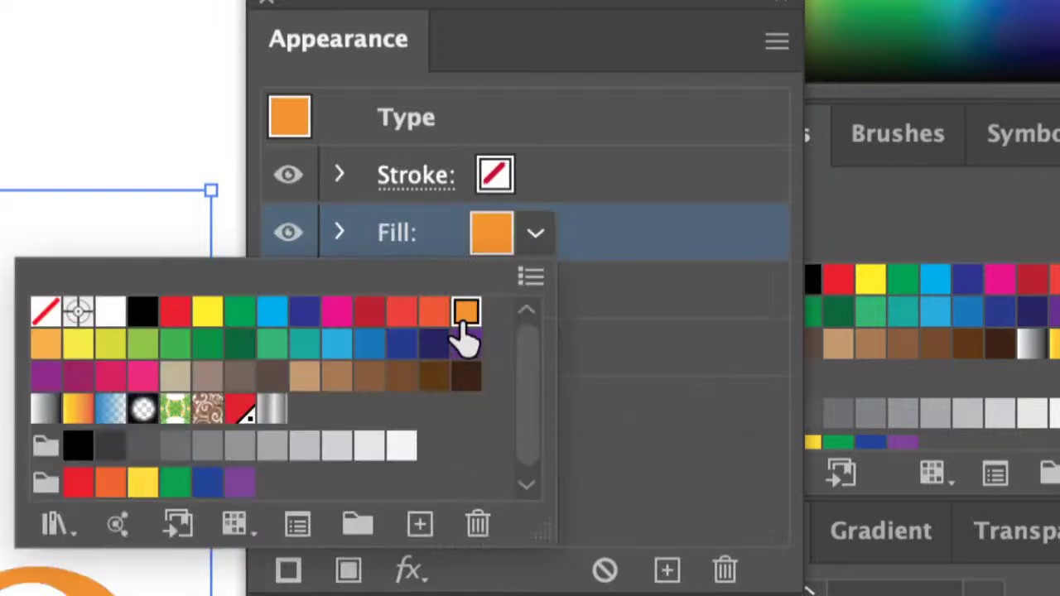
pyautogui.click(681, 468)
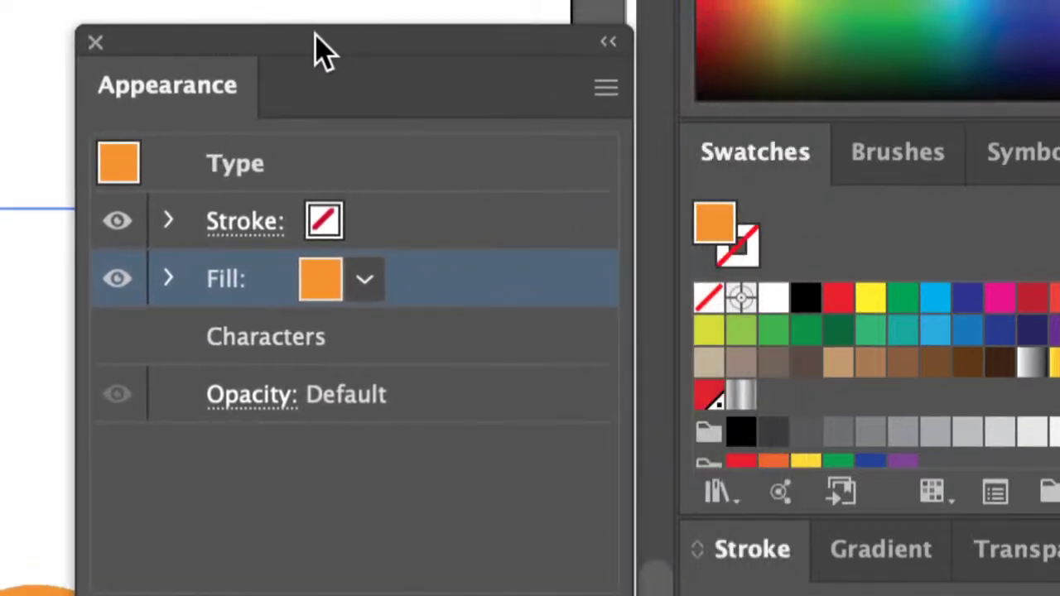
pyautogui.click(436, 278)
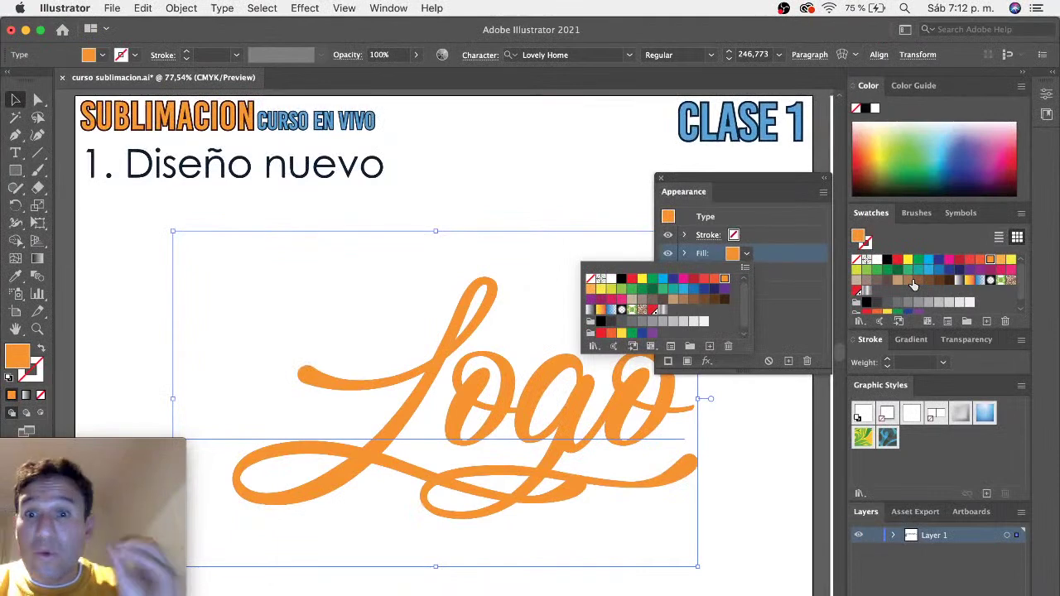
pyautogui.click(774, 237)
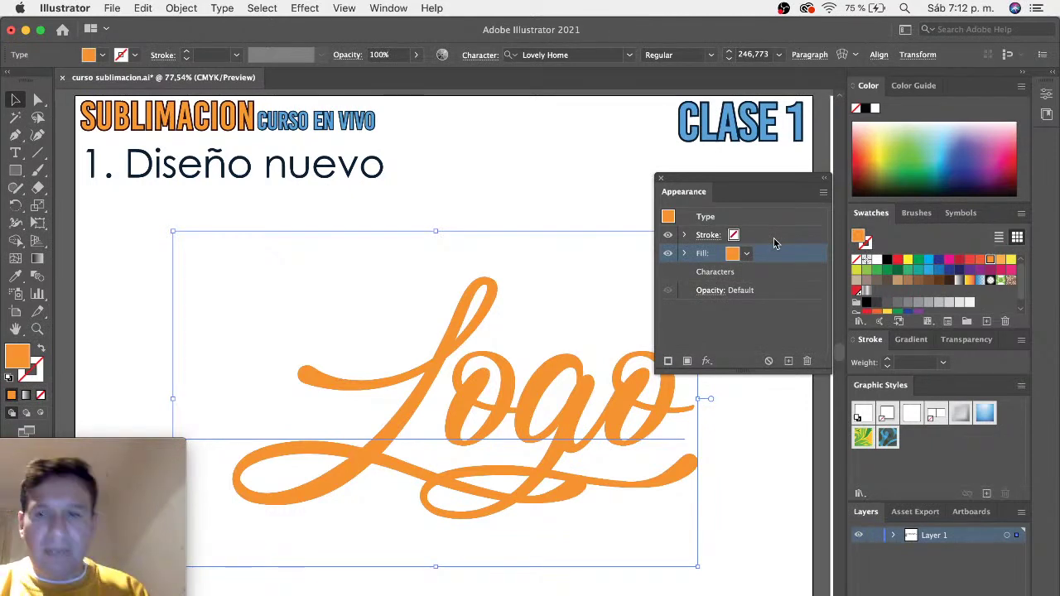
# Give the Logo text a purple stroke 10 pt wide
pyautogui.click(773, 237)
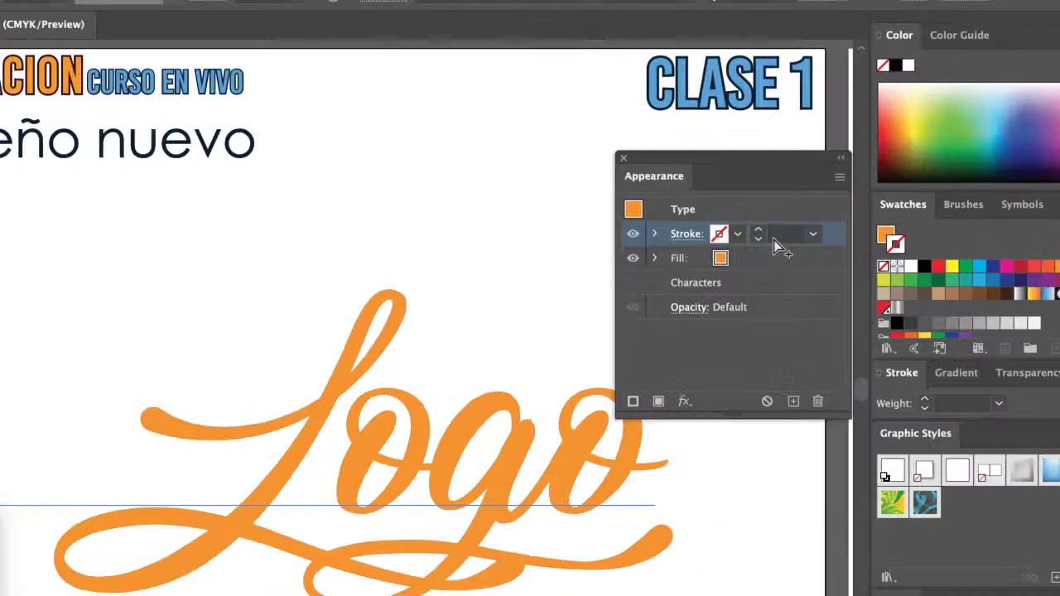
pyautogui.click(737, 236)
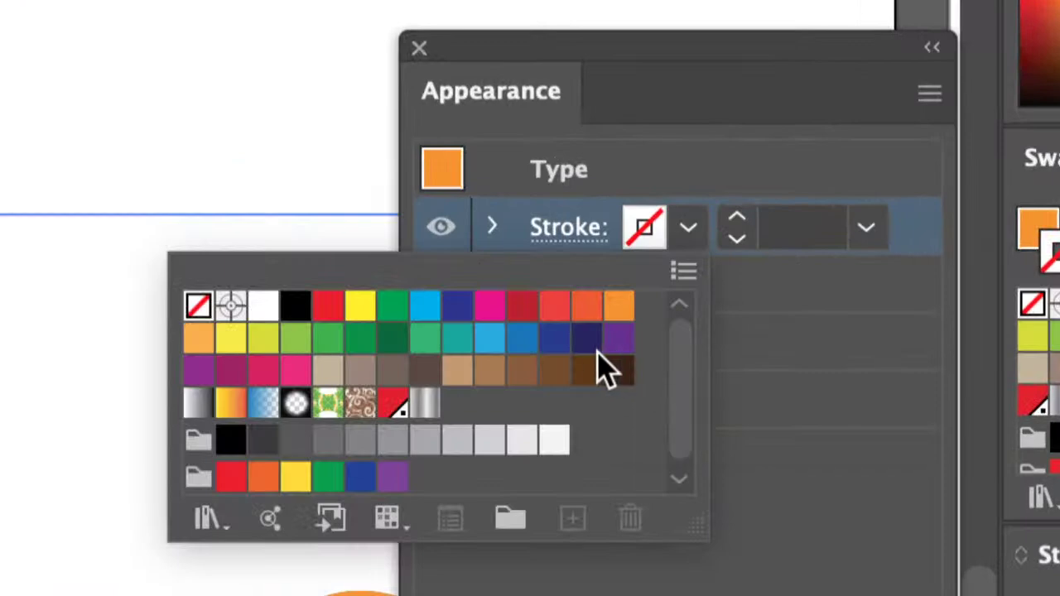
pyautogui.click(616, 341)
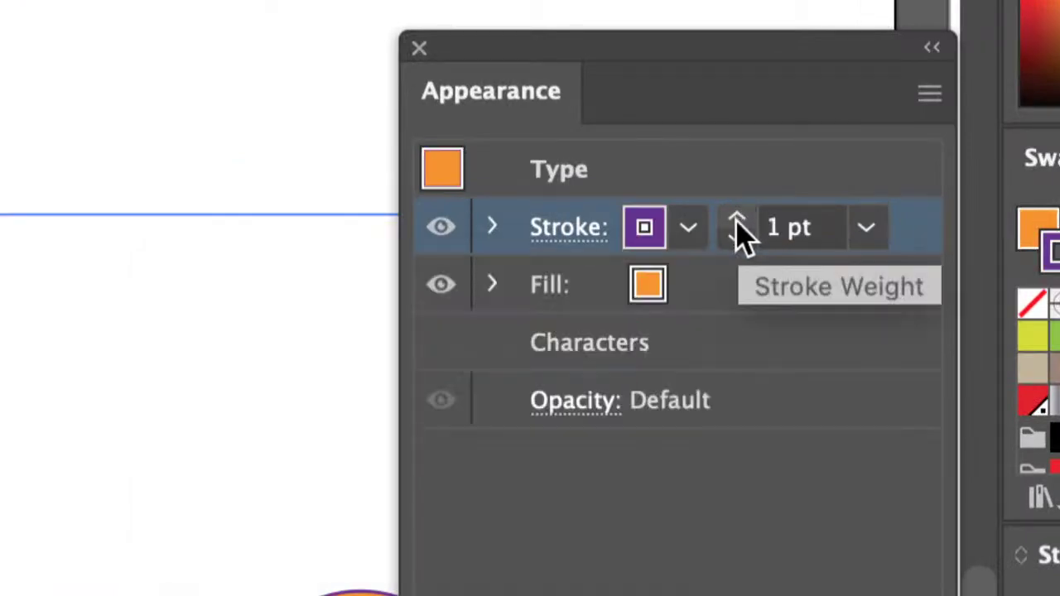
pyautogui.click(735, 219)
pyautogui.write('10')
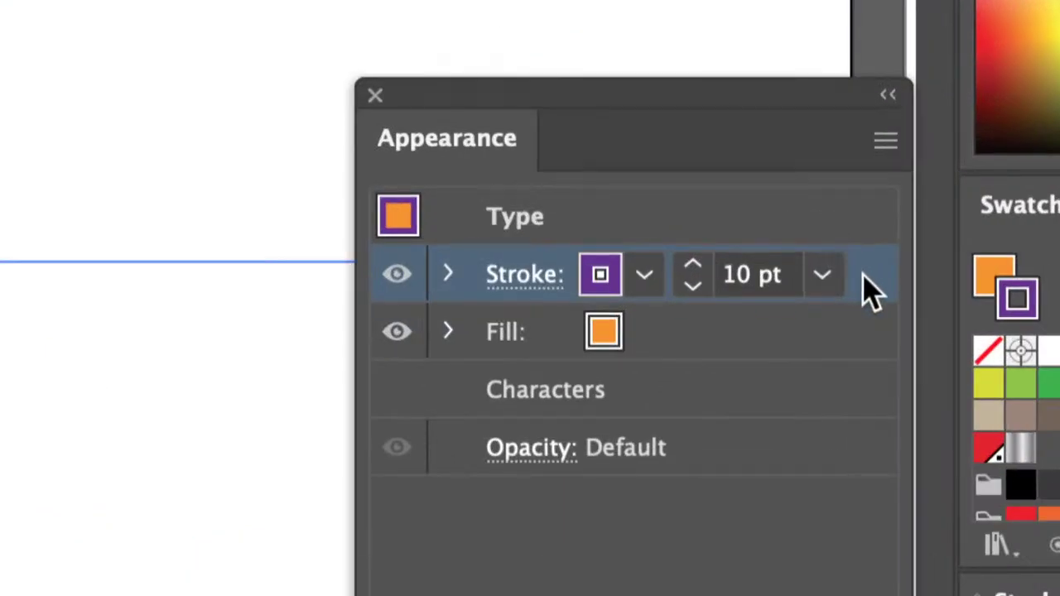
# Move the purple stroke beneath the fill in the Appearance panel
pyautogui.moveTo(861, 258)
pyautogui.mouseDown()
pyautogui.moveTo(866, 336)
pyautogui.moveTo(838, 361)
pyautogui.mouseUp()
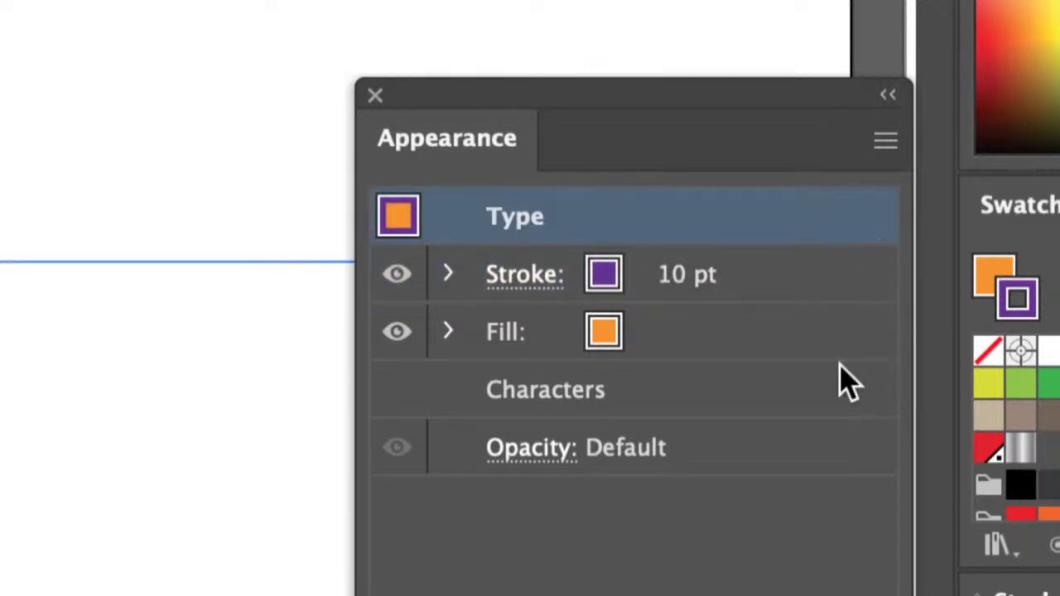
pyautogui.click(853, 282)
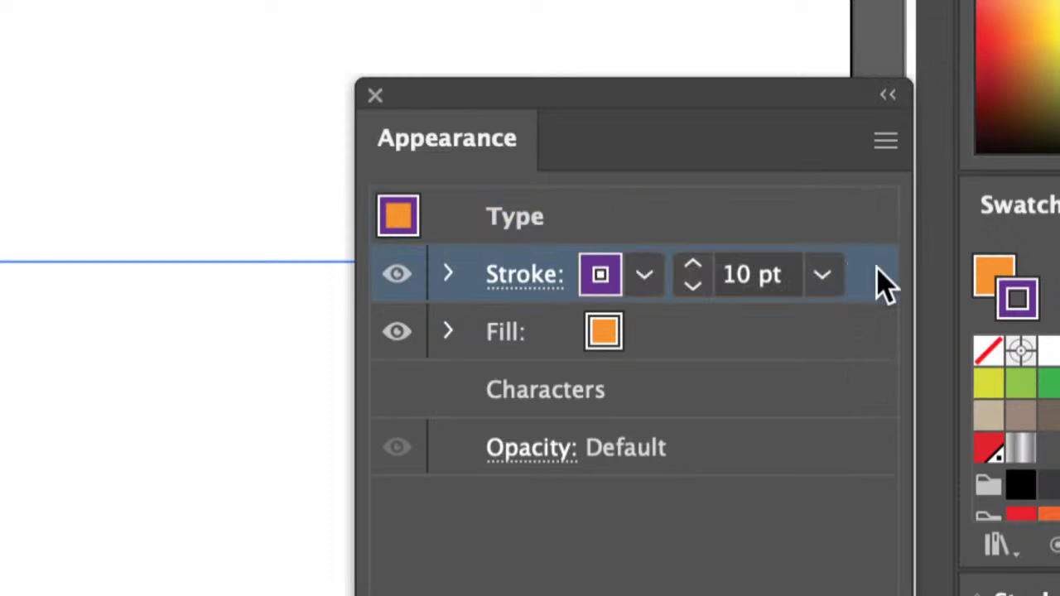
pyautogui.moveTo(875, 284)
pyautogui.mouseDown()
pyautogui.moveTo(852, 406)
pyautogui.moveTo(836, 377)
pyautogui.moveTo(814, 379)
pyautogui.moveTo(809, 358)
pyautogui.moveTo(819, 372)
pyautogui.mouseUp()
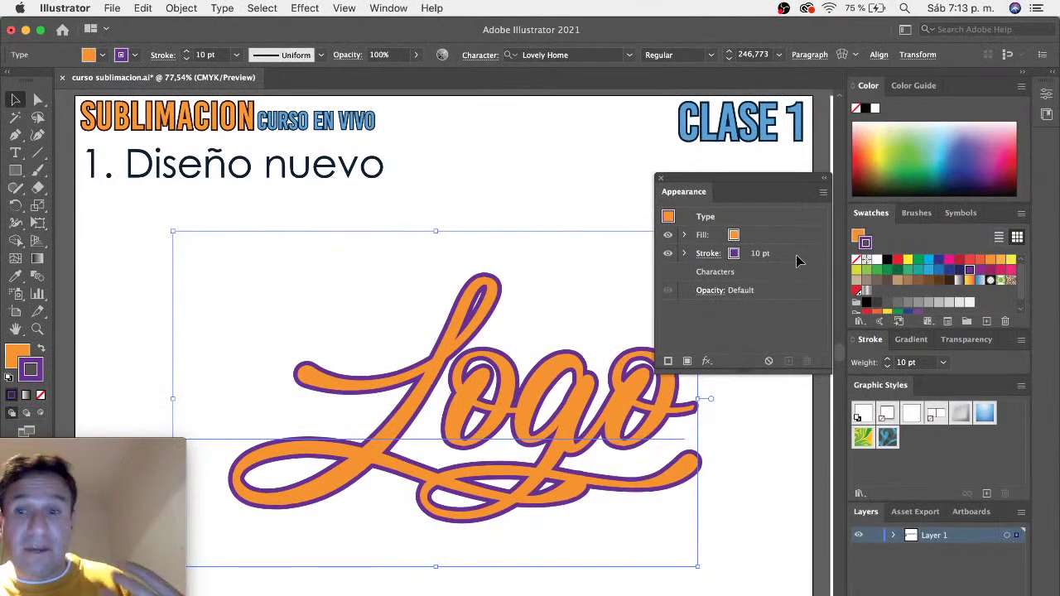
pyautogui.click(797, 256)
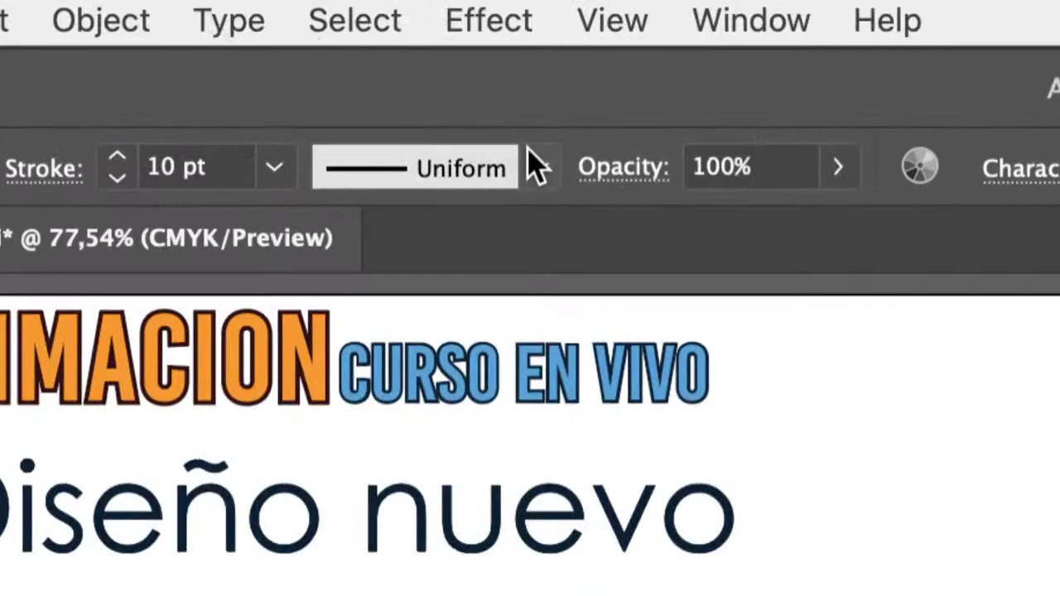
# Try pinched, elliptical, hexagonal and Width Profile 5 on the stroke, ending with the dome profile
pyautogui.click(320, 55)
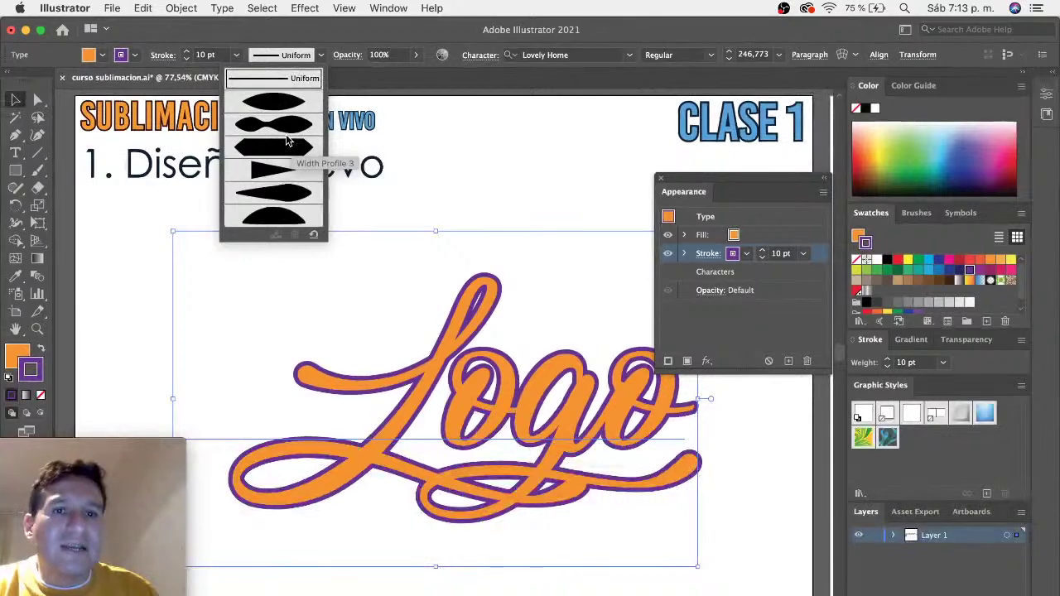
pyautogui.click(287, 124)
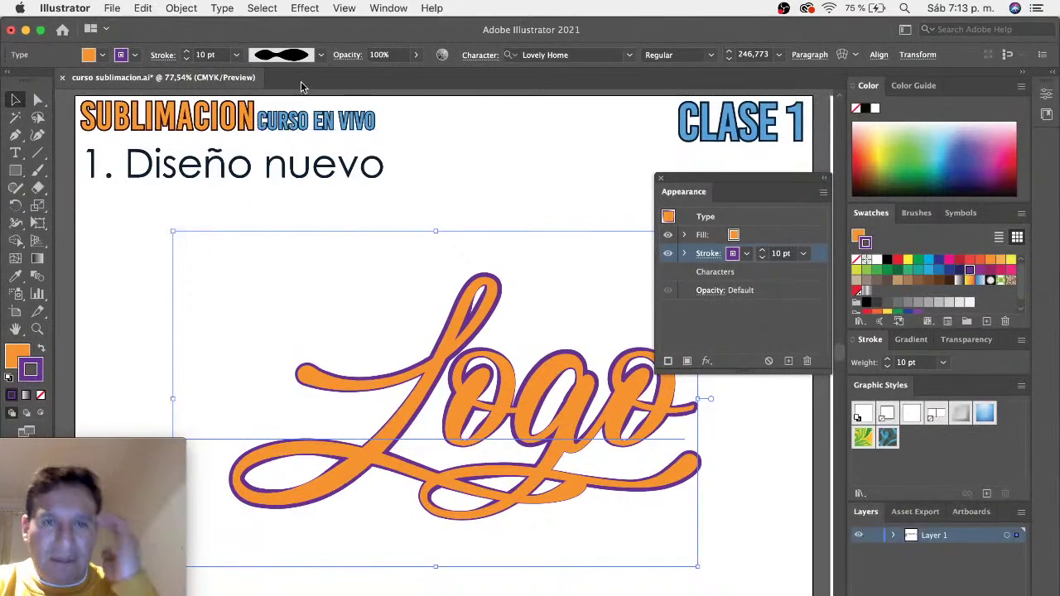
pyautogui.click(319, 57)
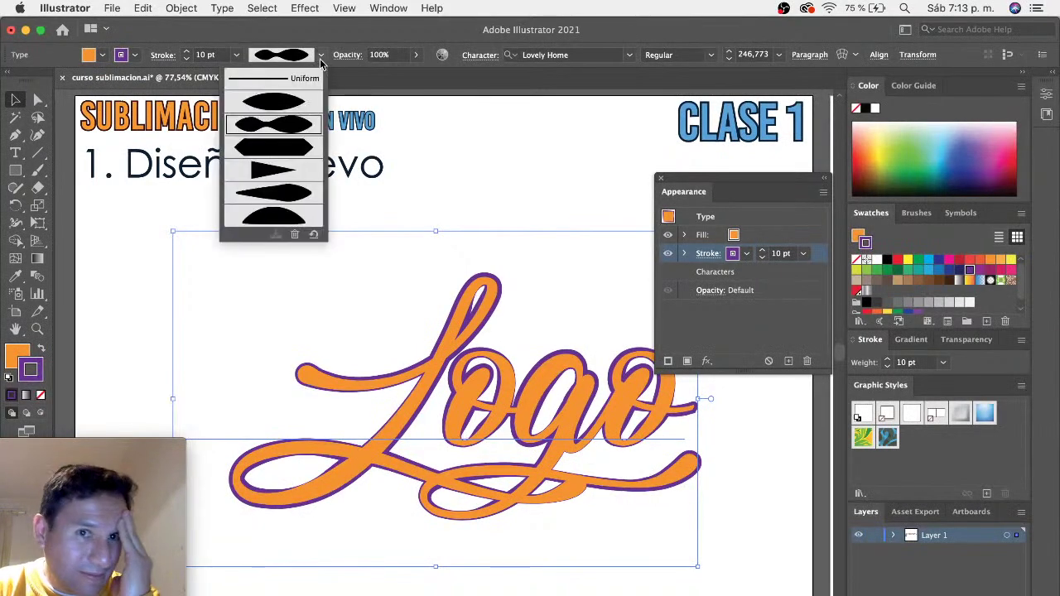
pyautogui.click(284, 97)
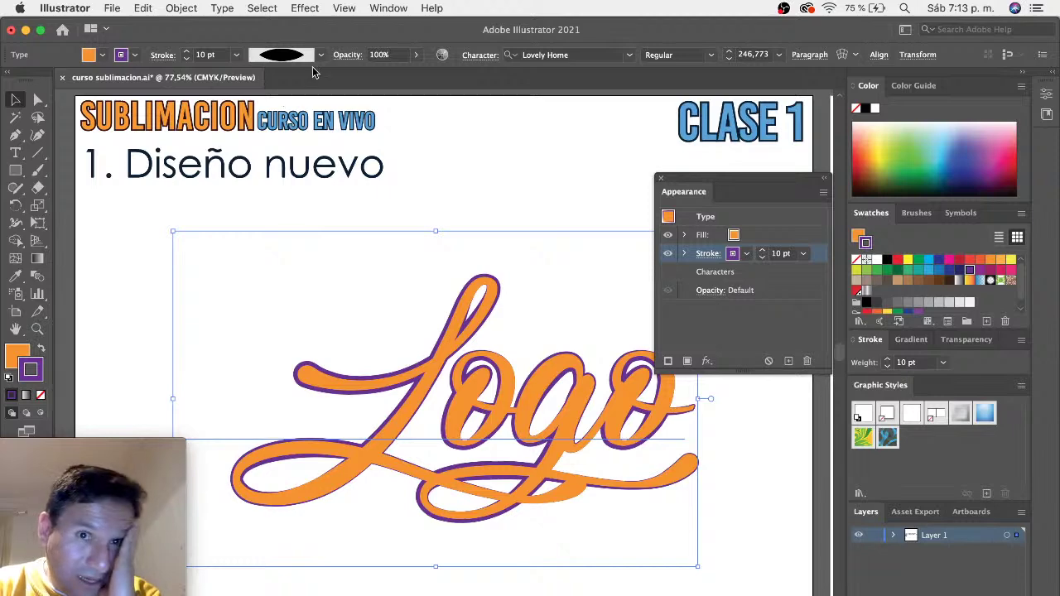
pyautogui.click(319, 58)
pyautogui.click(276, 147)
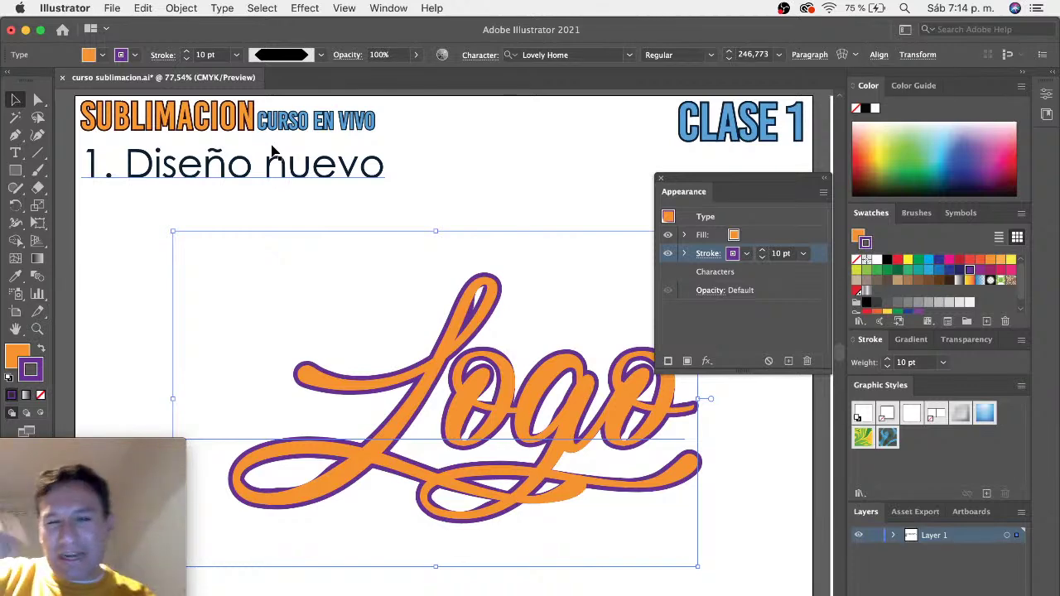
pyautogui.click(323, 54)
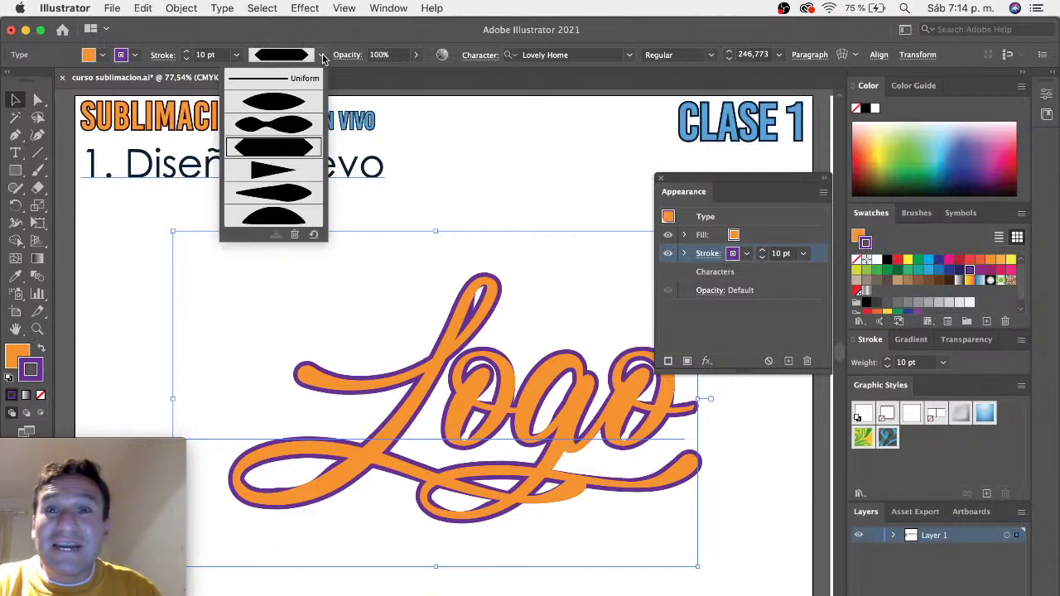
pyautogui.click(269, 193)
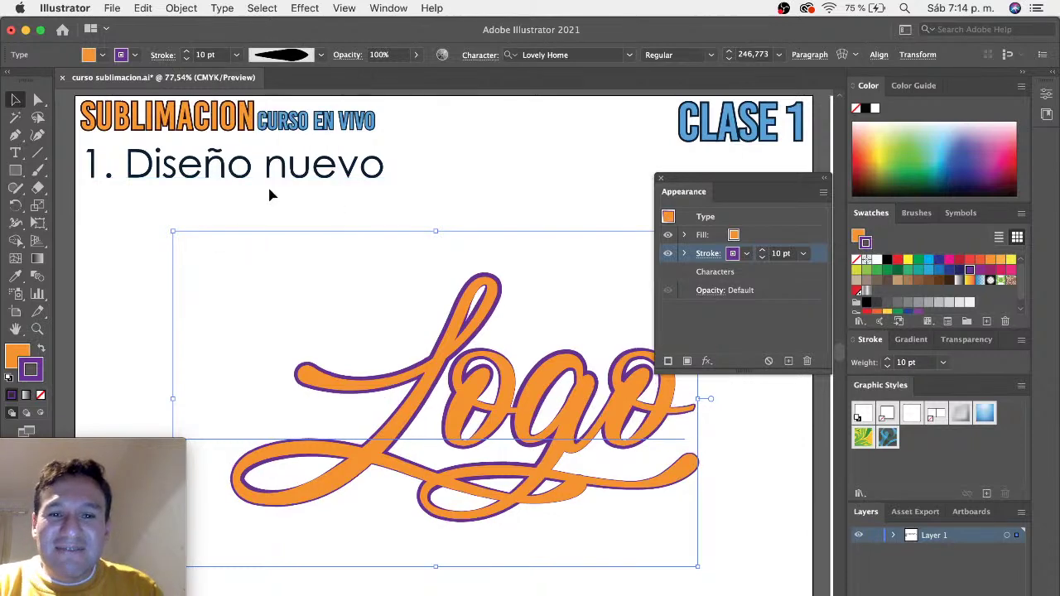
pyautogui.click(321, 55)
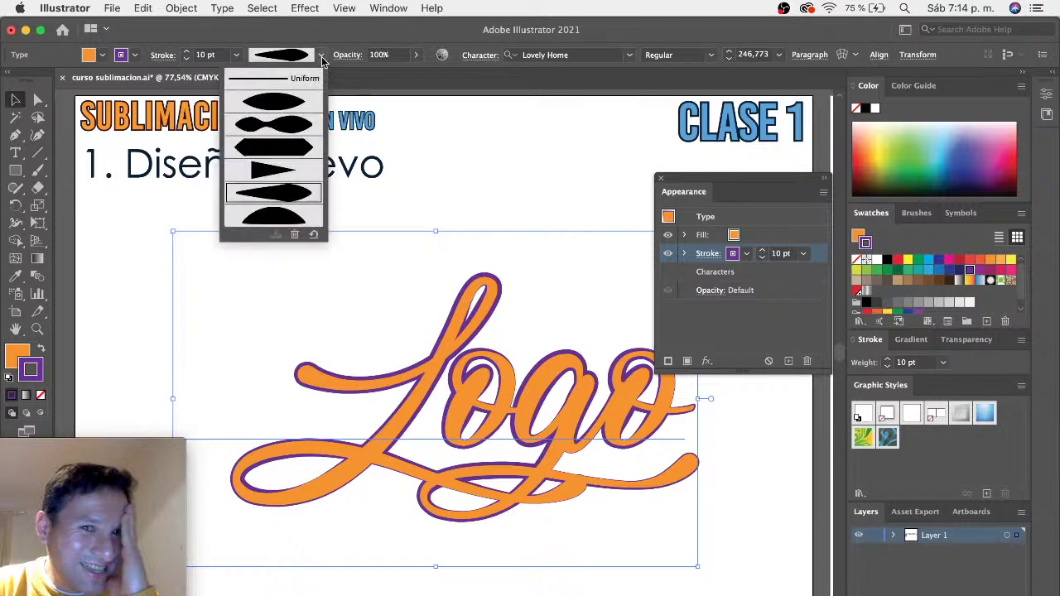
pyautogui.click(304, 213)
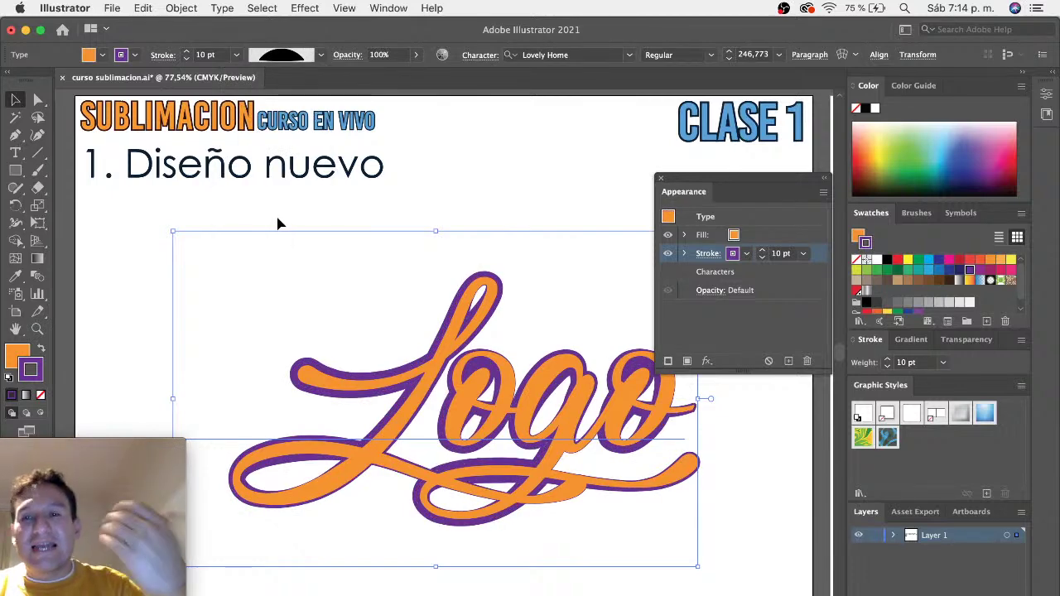
pyautogui.hotkey('ctrl', 'a')
pyautogui.click(746, 254)
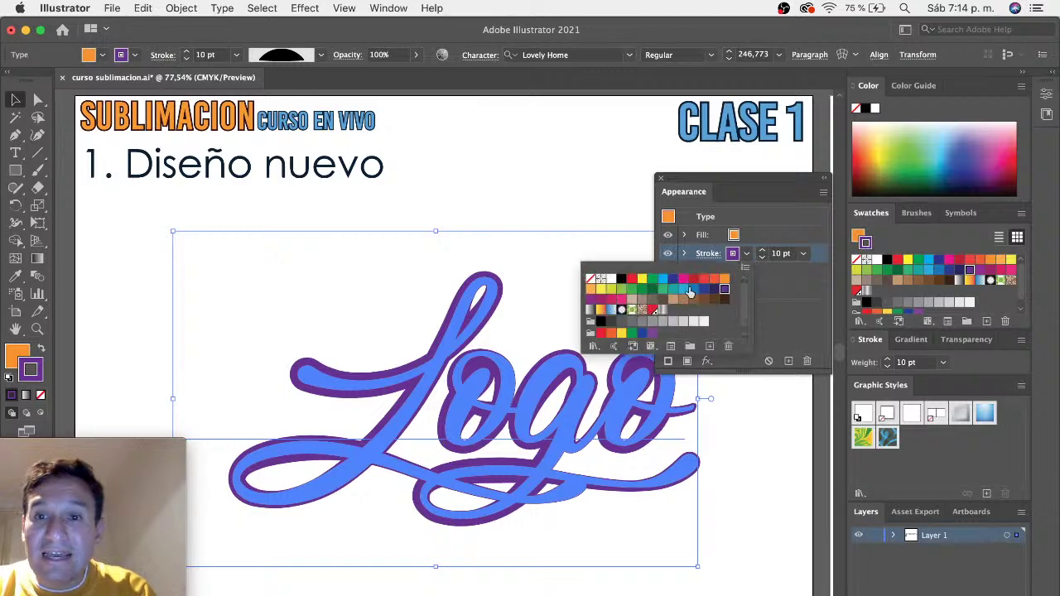
pyautogui.click(601, 311)
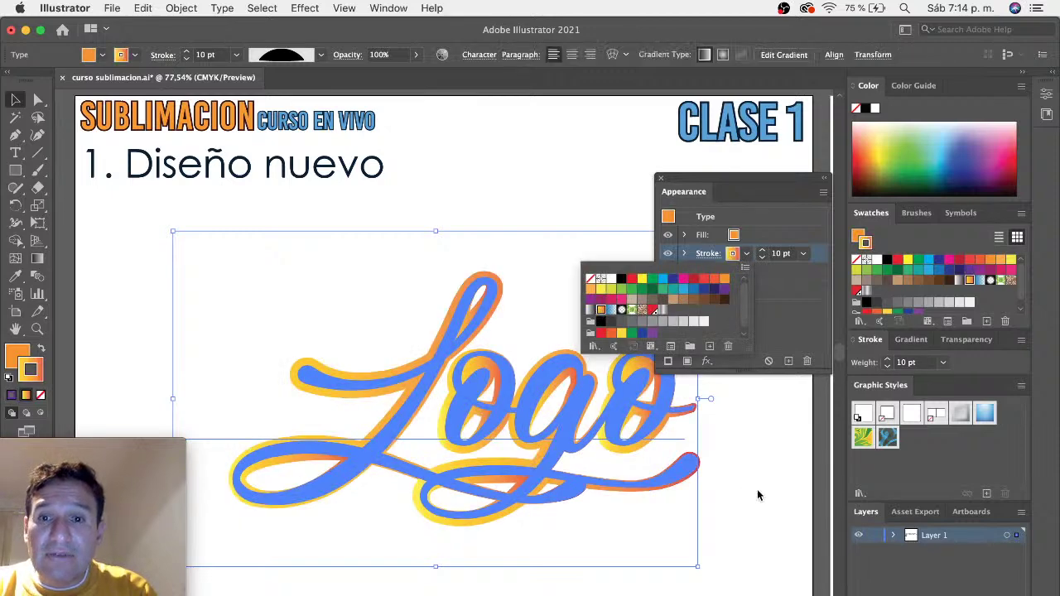
pyautogui.click(797, 502)
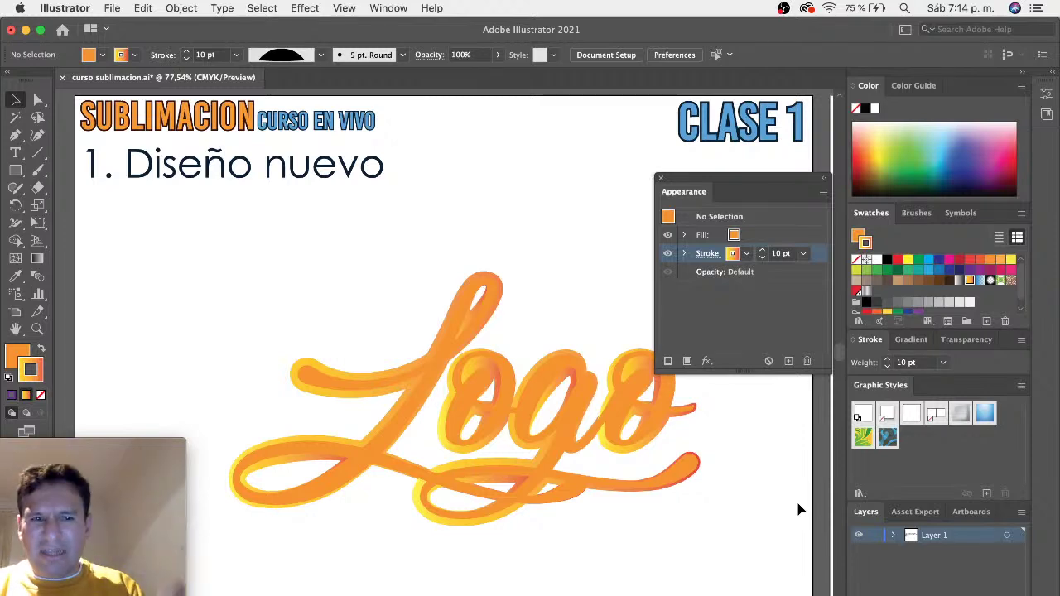
pyautogui.hotkey('ctrl', 'z')
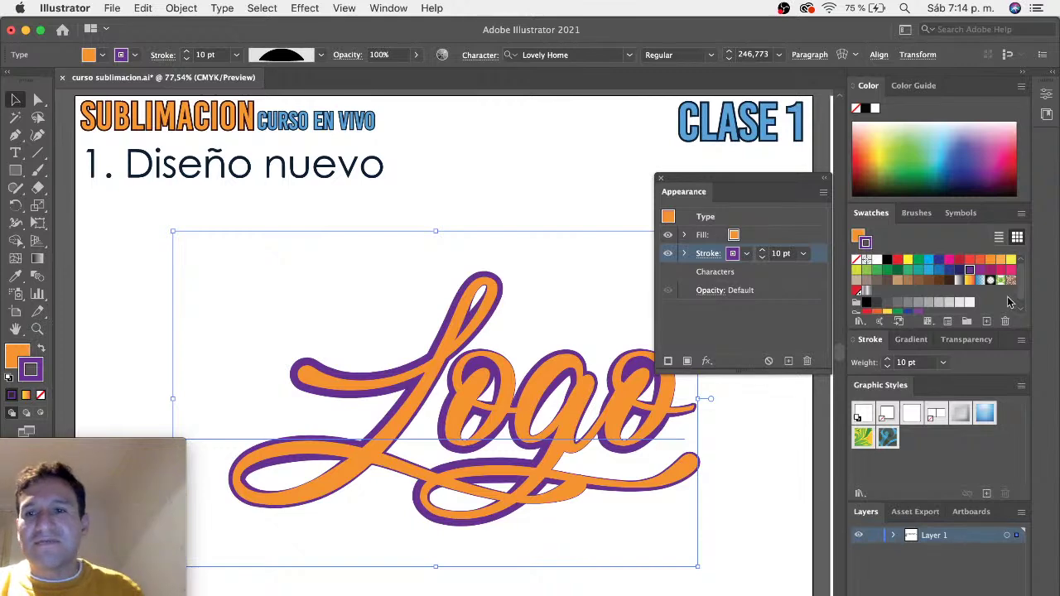
pyautogui.click(917, 213)
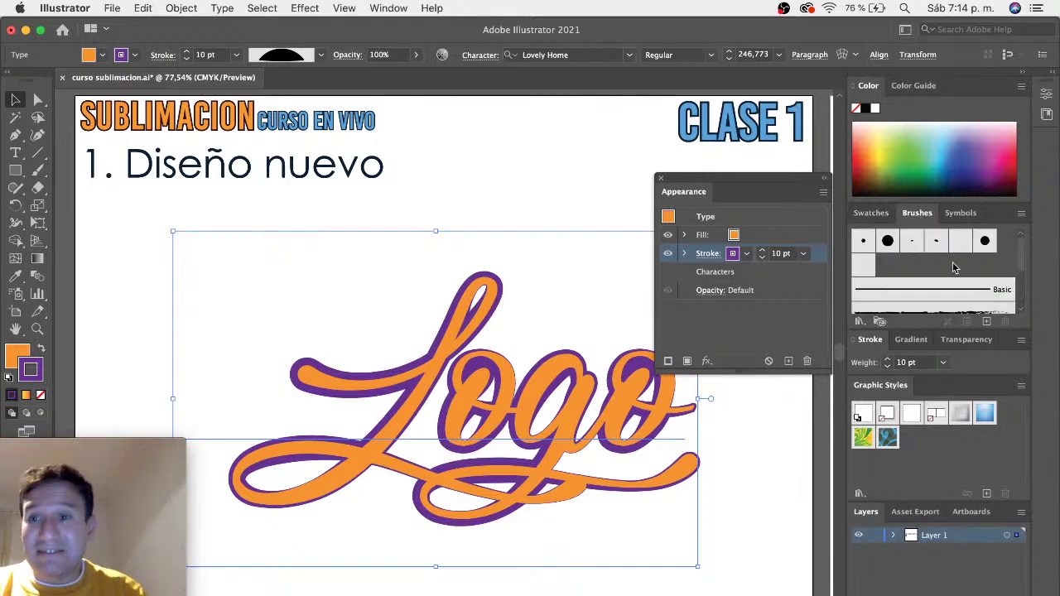
pyautogui.scroll(-3, 957, 273)
pyautogui.scroll(-3, 964, 282)
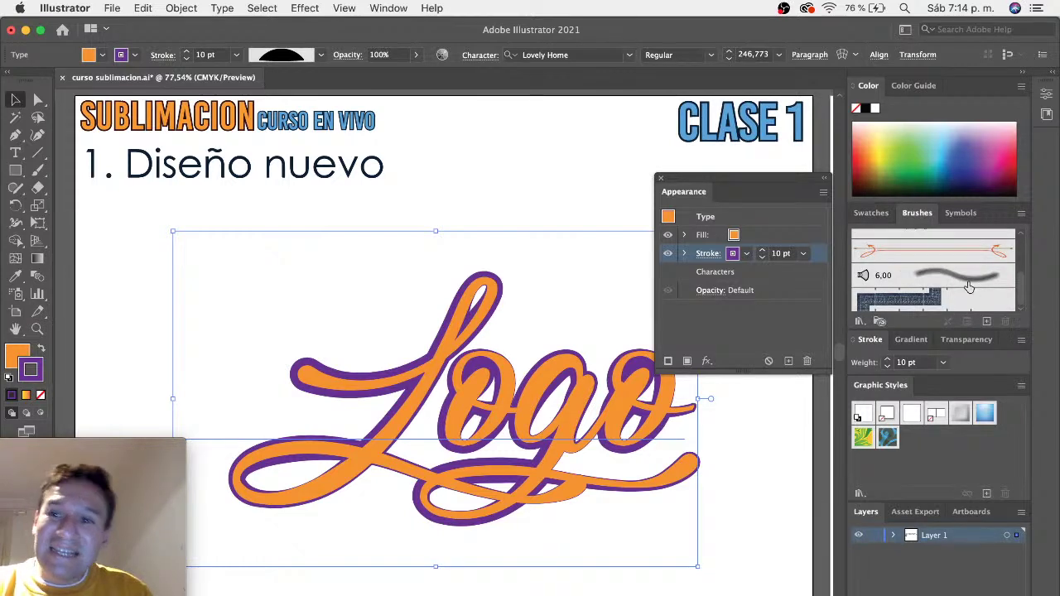
pyautogui.click(946, 249)
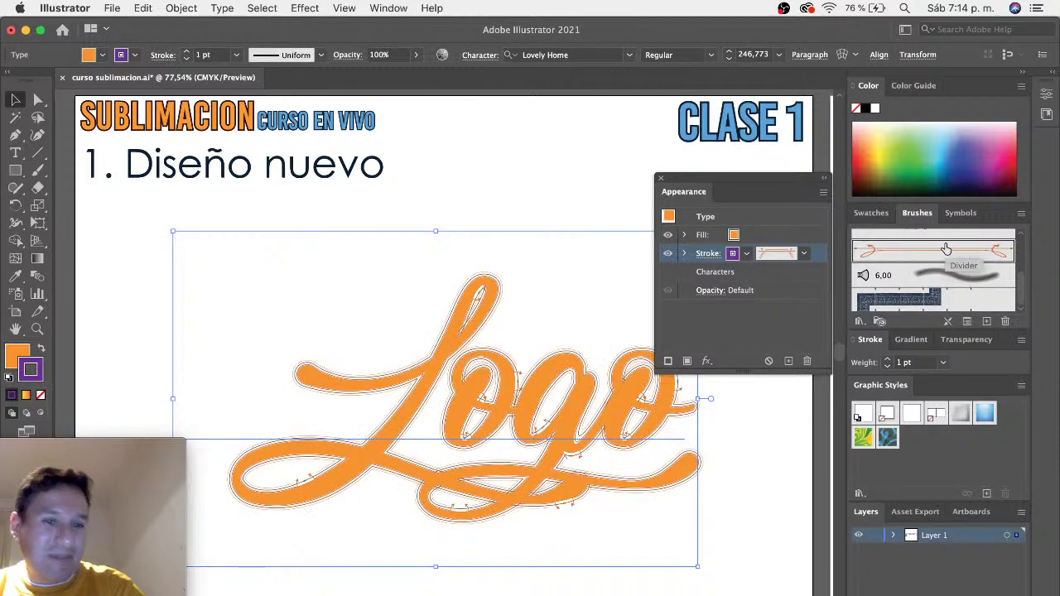
pyautogui.scroll(1, 946, 250)
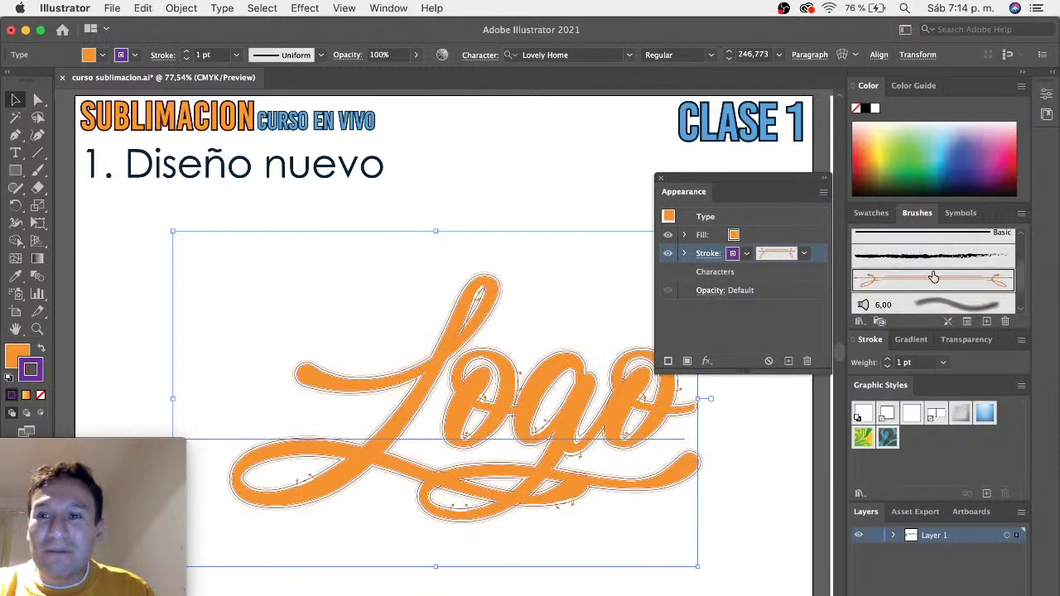
pyautogui.click(936, 259)
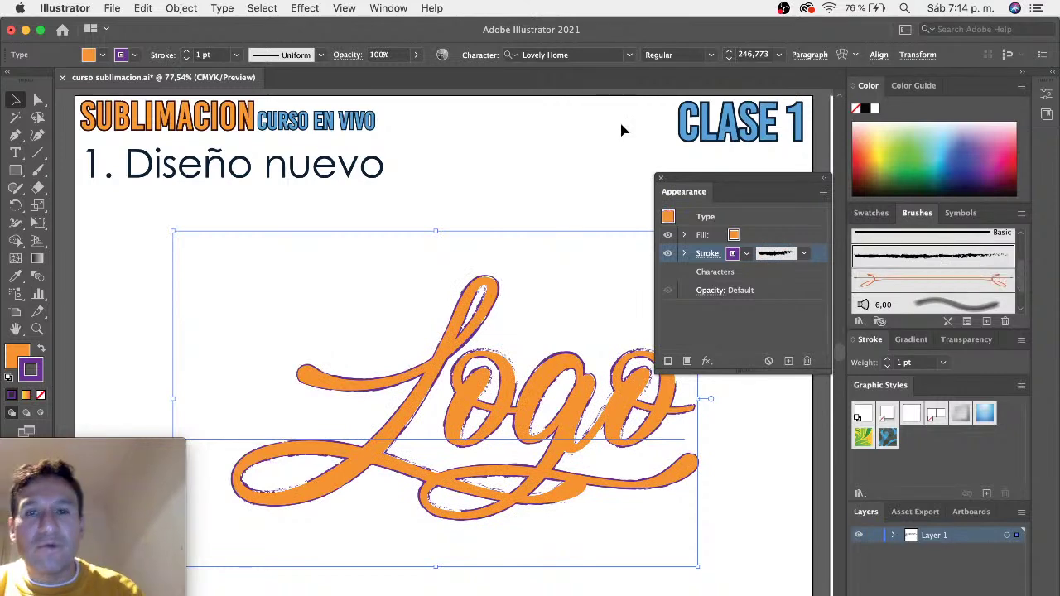
pyautogui.click(586, 149)
pyautogui.hotkey('ctrl', 'z')
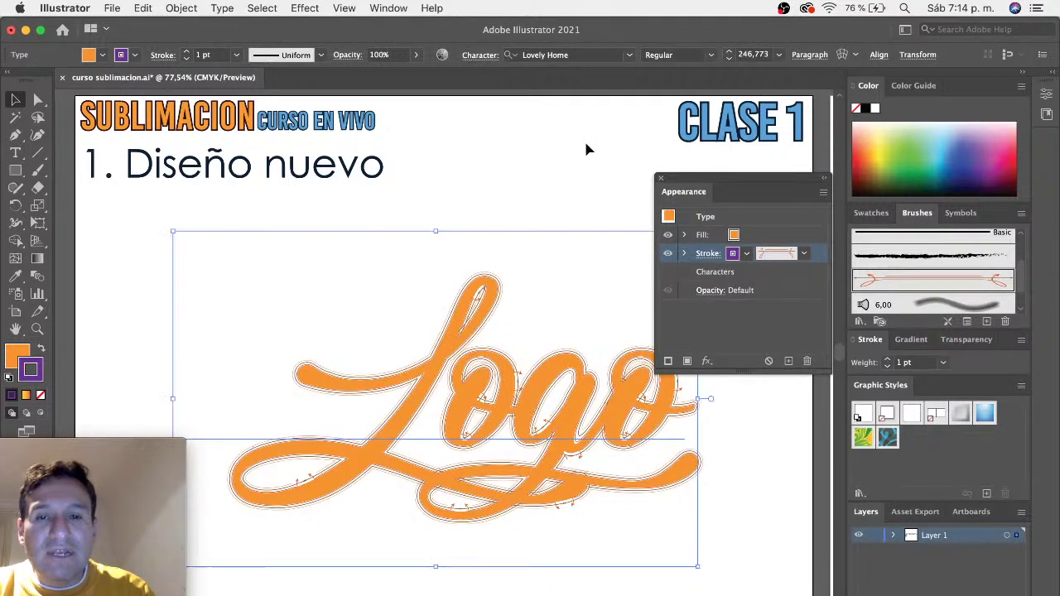
pyautogui.hotkey('ctrl', 'z')
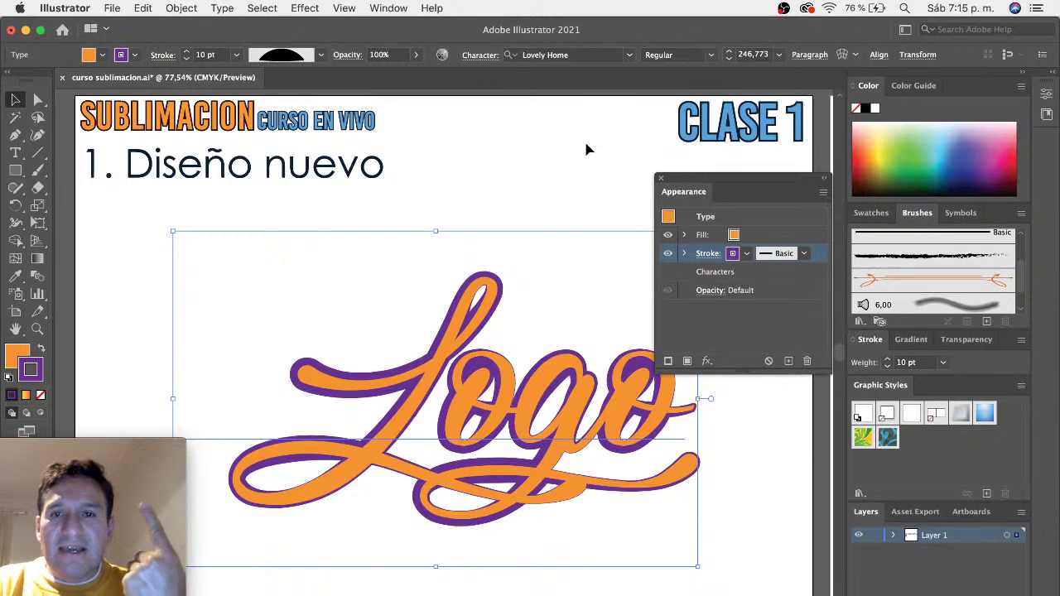
pyautogui.click(744, 256)
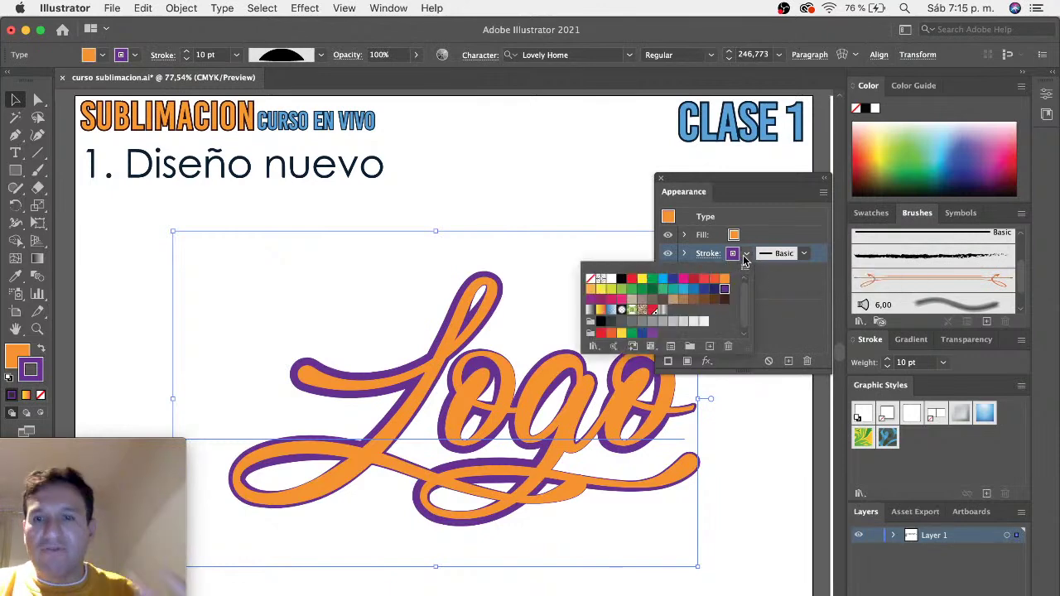
pyautogui.click(794, 317)
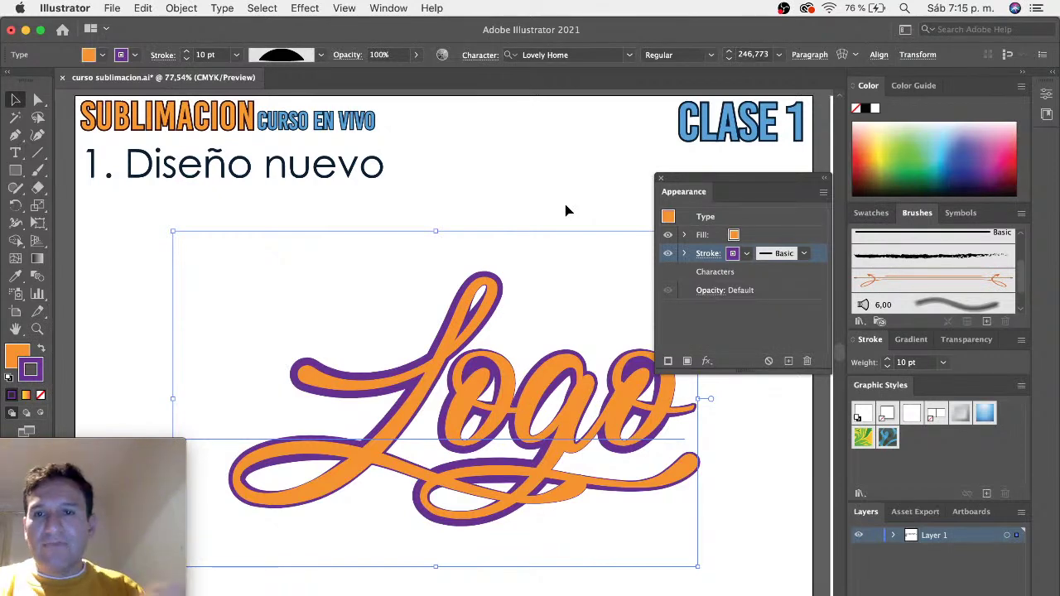
# Replace the Logo lettering with the word 'Rosario'
pyautogui.moveTo(678, 180); pyautogui.dragTo(762, 164)
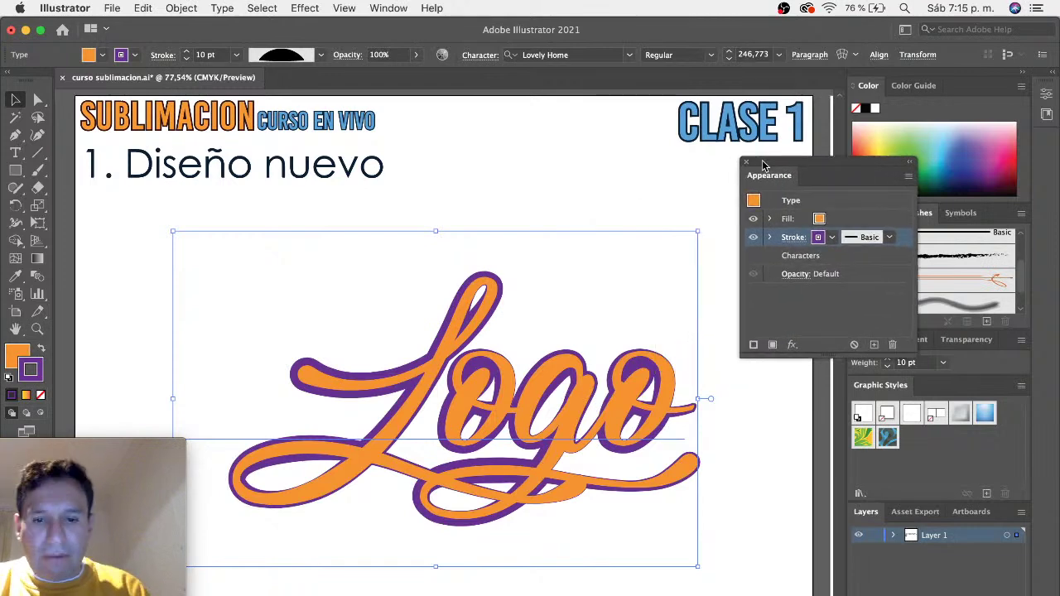
pyautogui.click(532, 289)
pyautogui.doubleClick(445, 381)
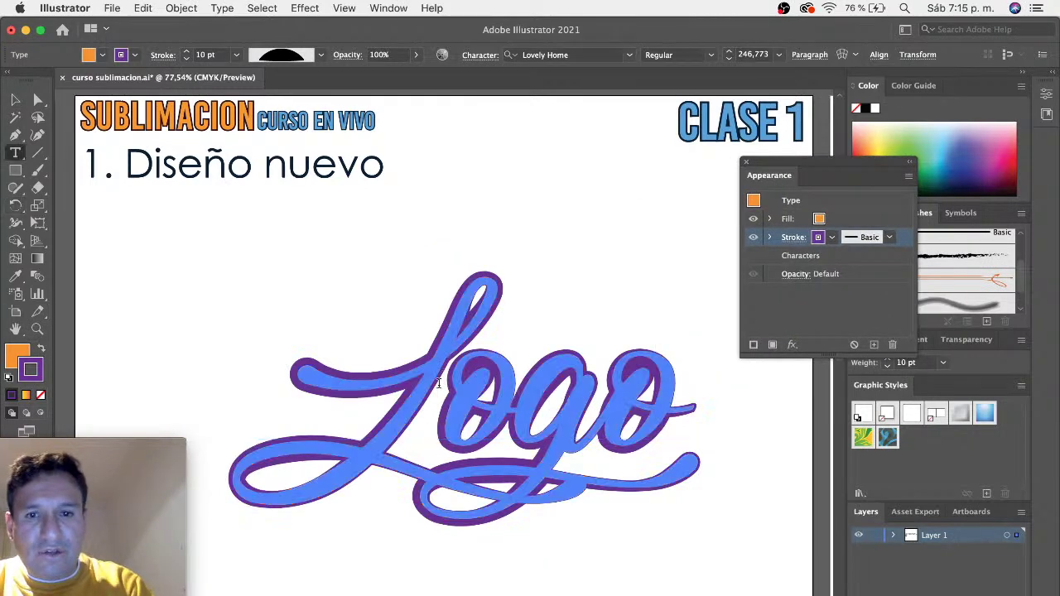
pyautogui.write('Tosario')
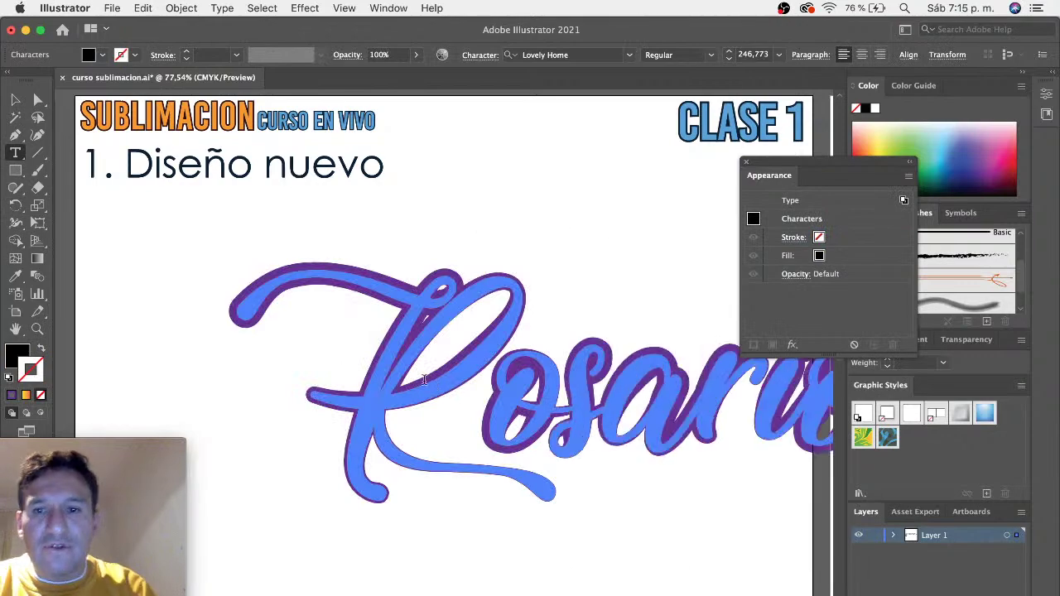
pyautogui.click(16, 98)
# Shift the Rosario lettering left on the artboard and copy it
pyautogui.moveTo(336, 366); pyautogui.dragTo(174, 357)
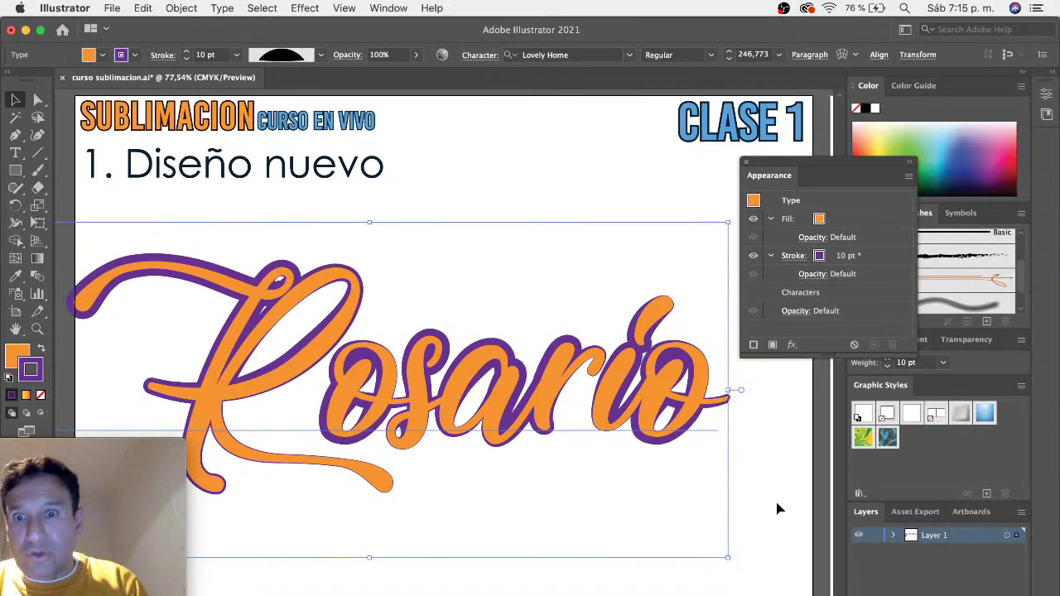
pyautogui.click(145, 8)
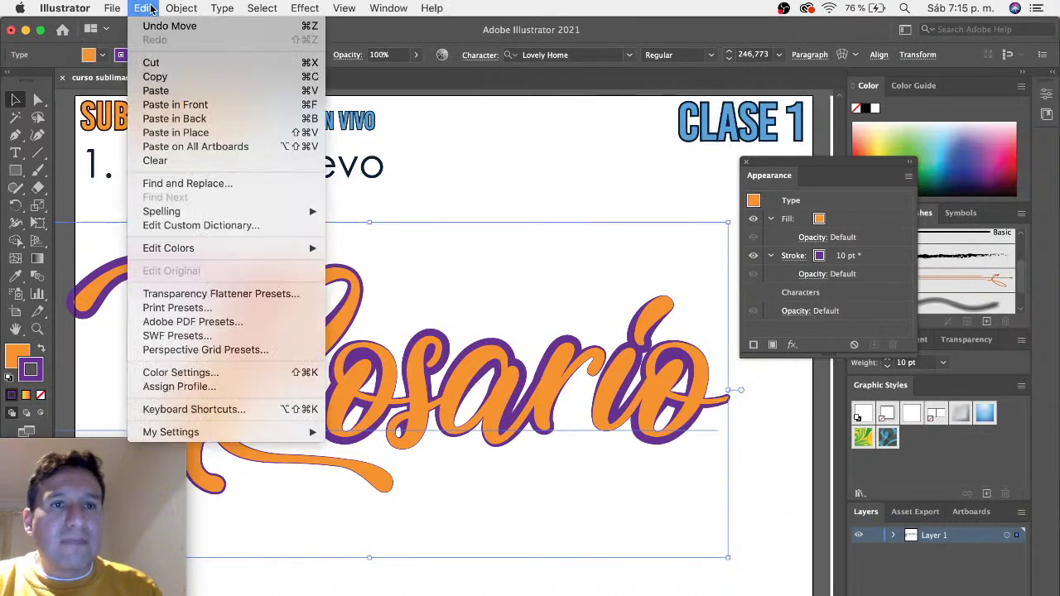
pyautogui.click(163, 73)
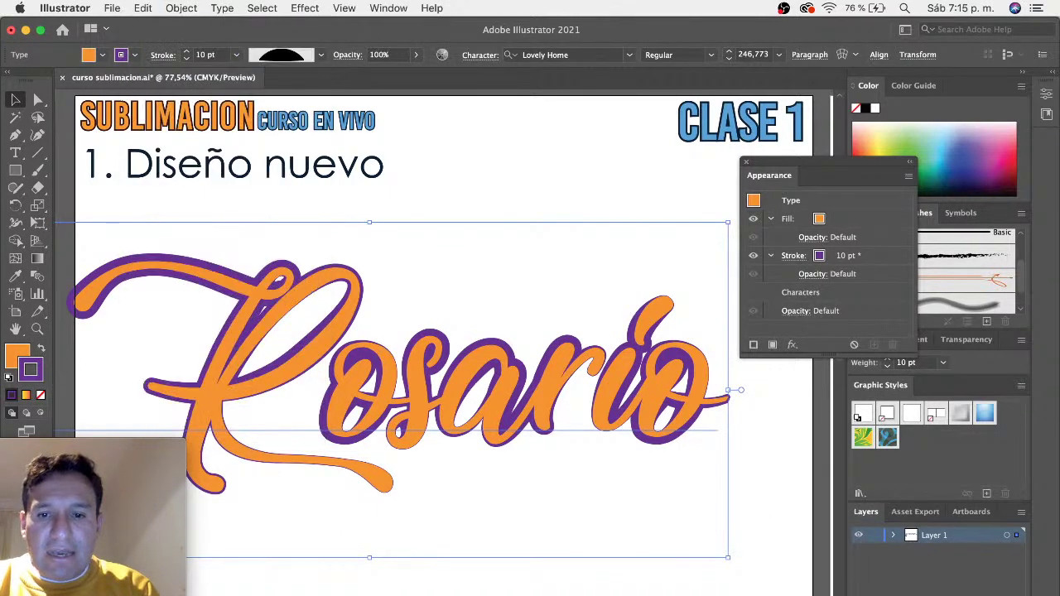
pyautogui.press('super+Tab')
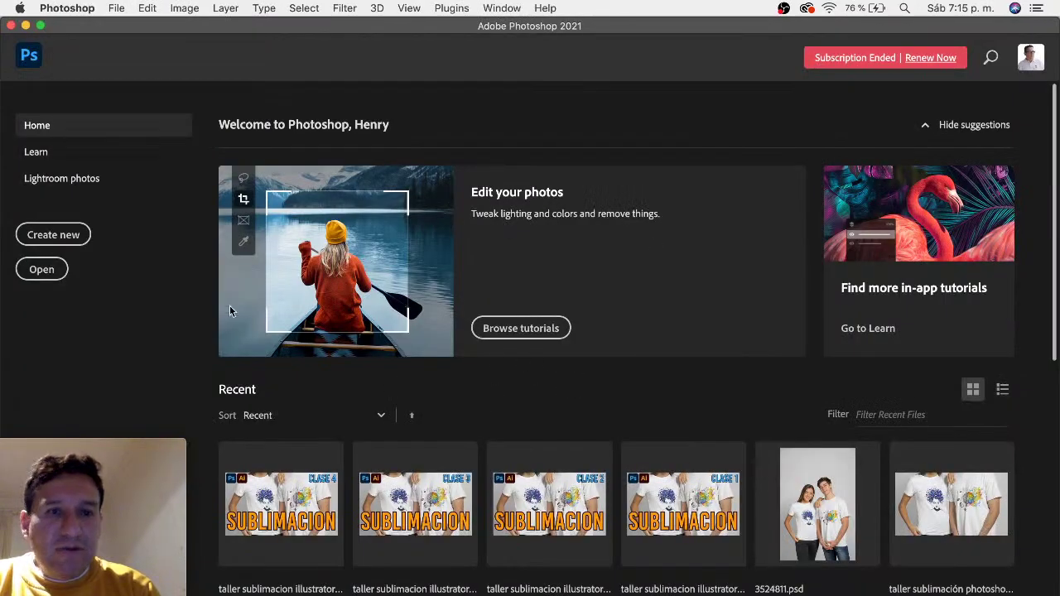
# Create a new document from the International Paper A4 preset, 210×297 mm at 300 ppi
pyautogui.click(63, 243)
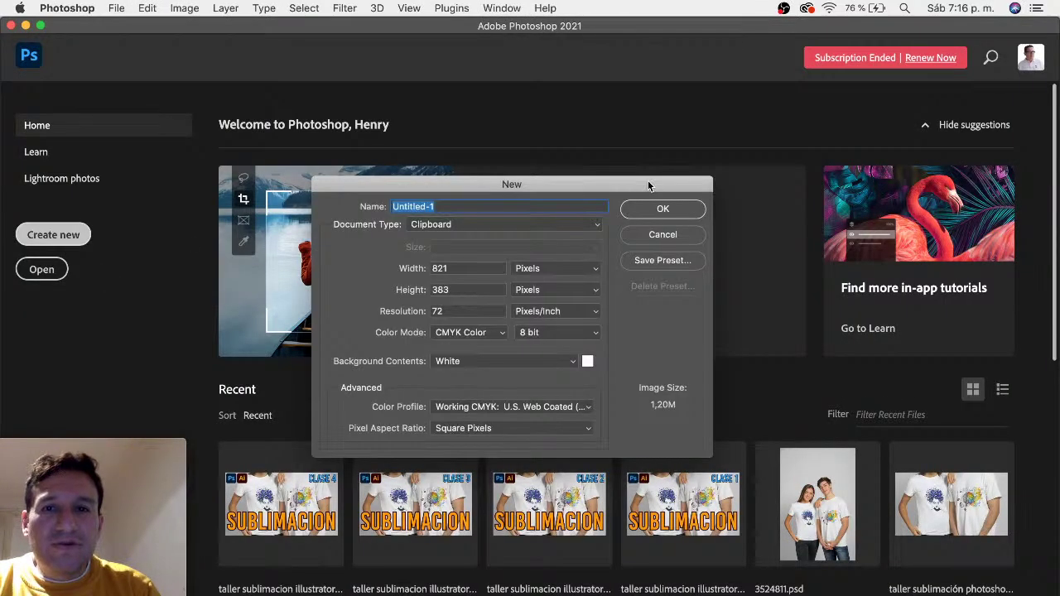
pyautogui.moveTo(650, 186); pyautogui.dragTo(898, 43)
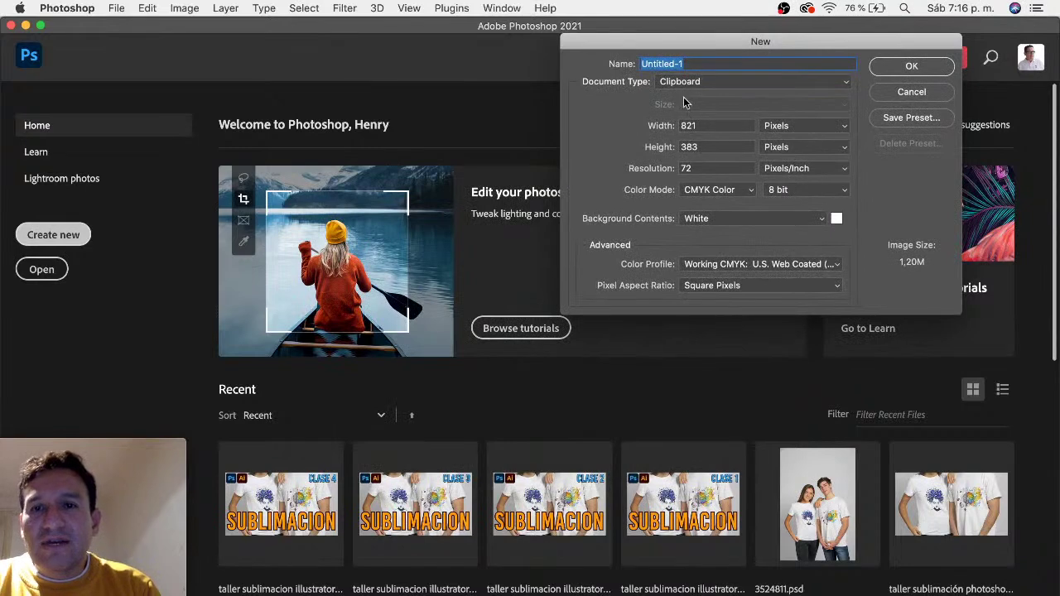
pyautogui.click(699, 83)
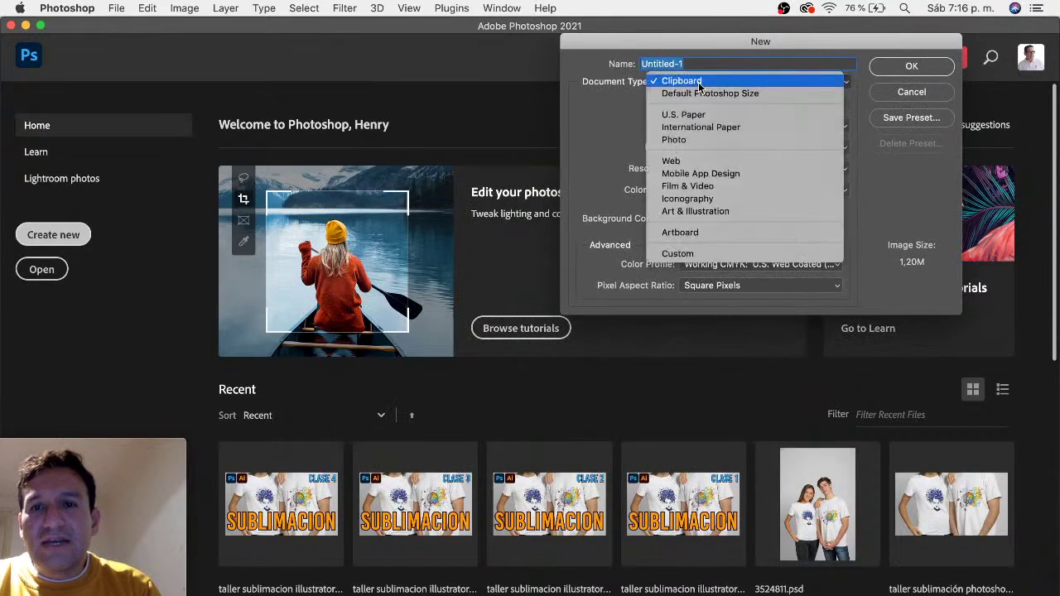
pyautogui.click(713, 126)
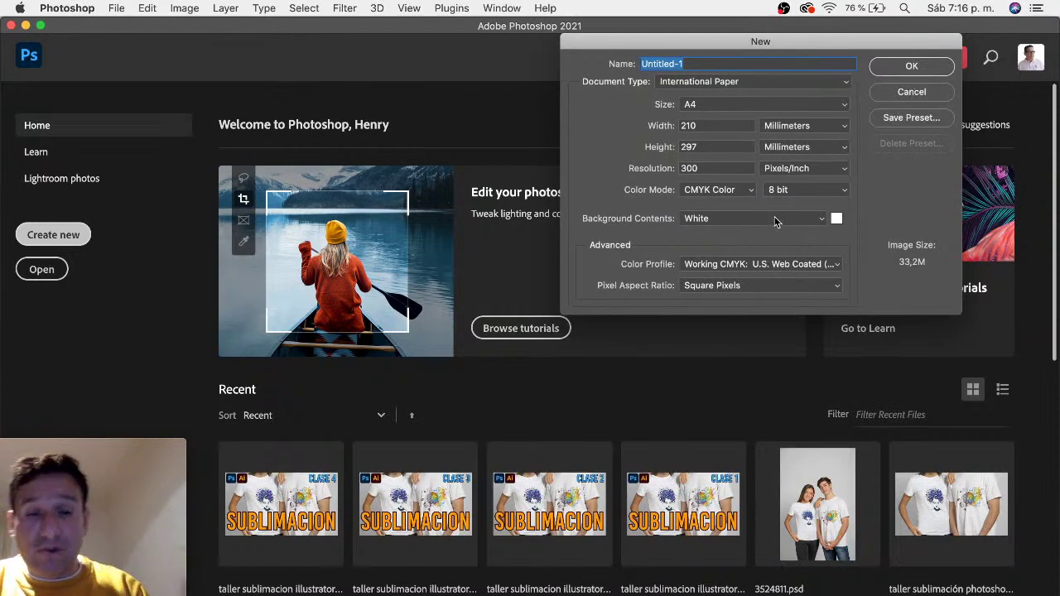
pyautogui.click(900, 64)
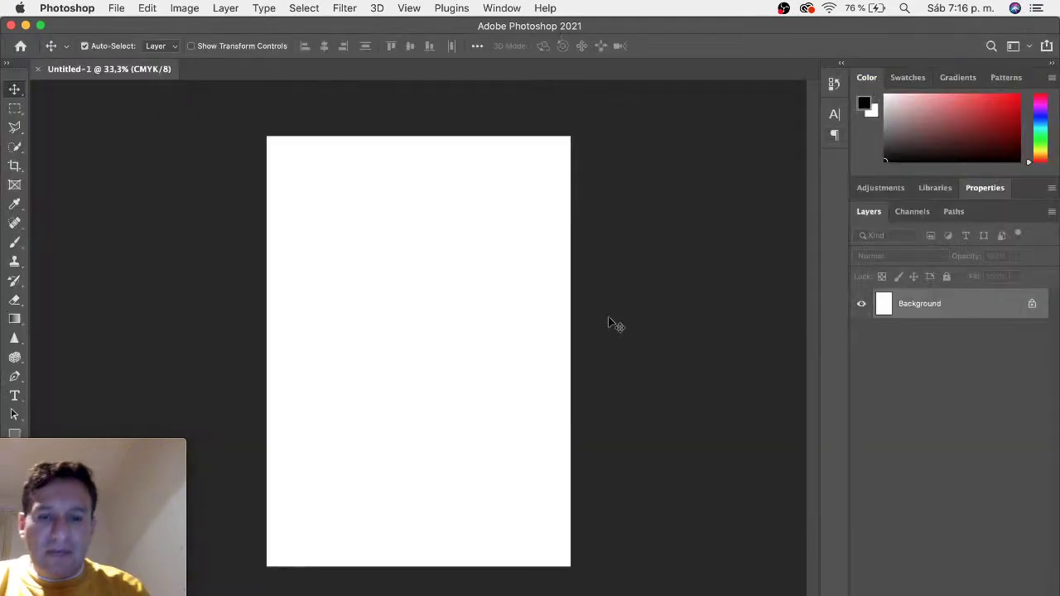
# Dismiss an early paste and rotate the blank A4 canvas 90° clockwise to landscape
pyautogui.hotkey('ctrl', 'v')
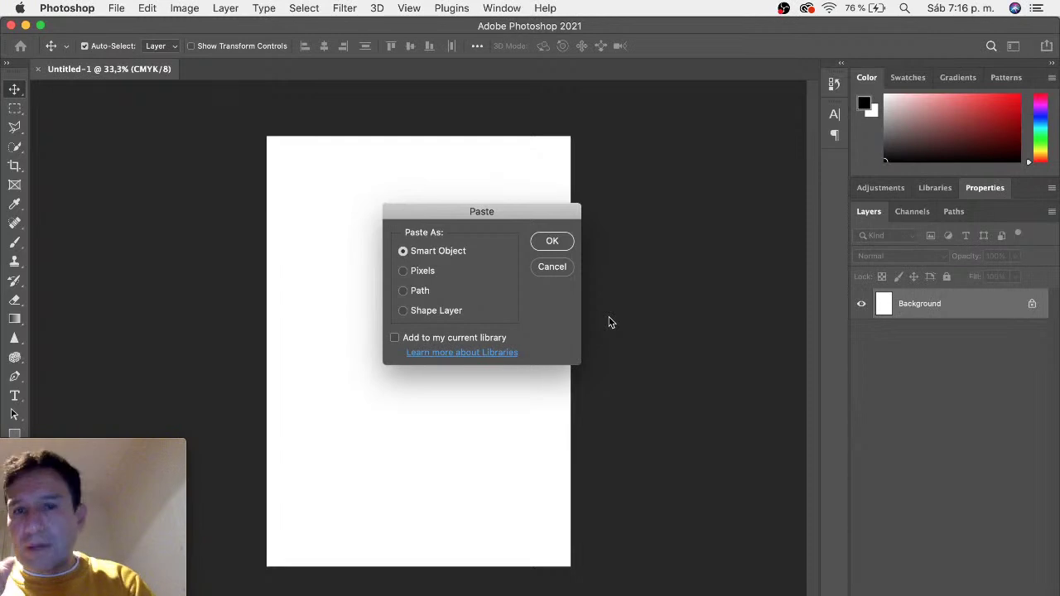
pyautogui.press('Return')
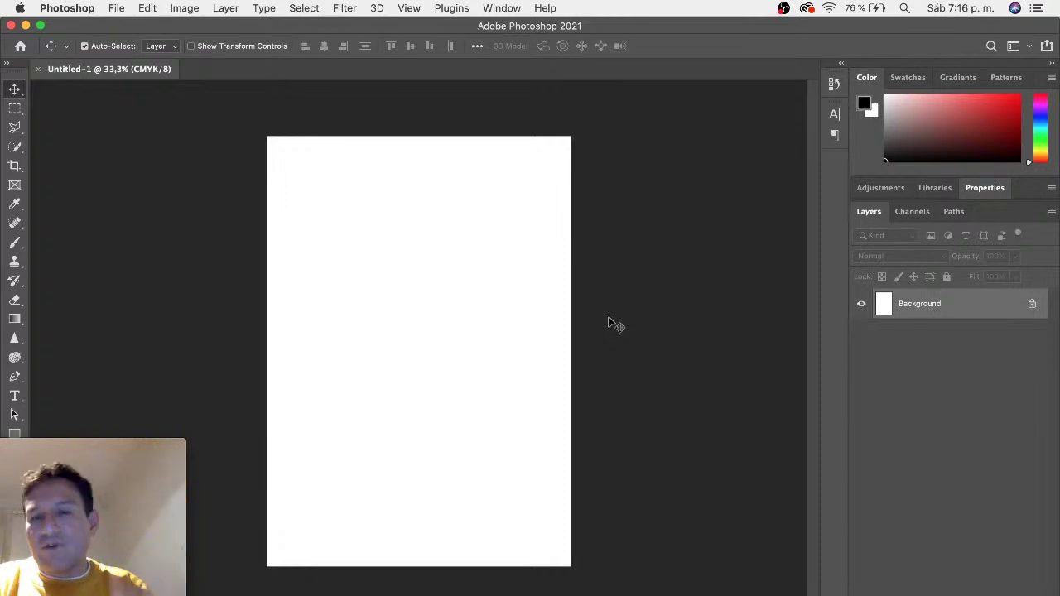
pyautogui.click(197, 7)
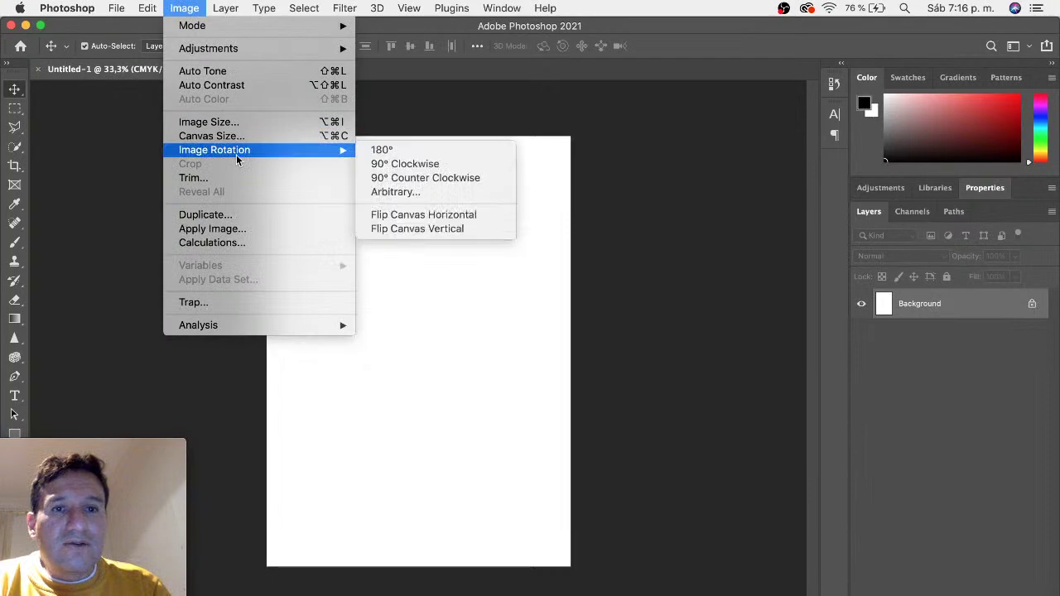
pyautogui.moveTo(214, 150)
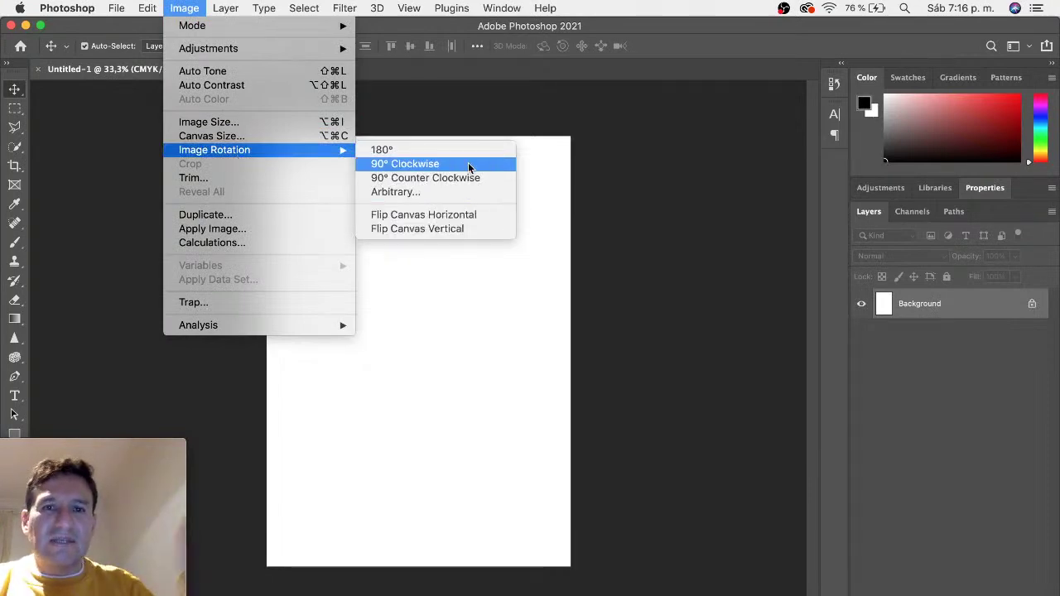
pyautogui.click(468, 165)
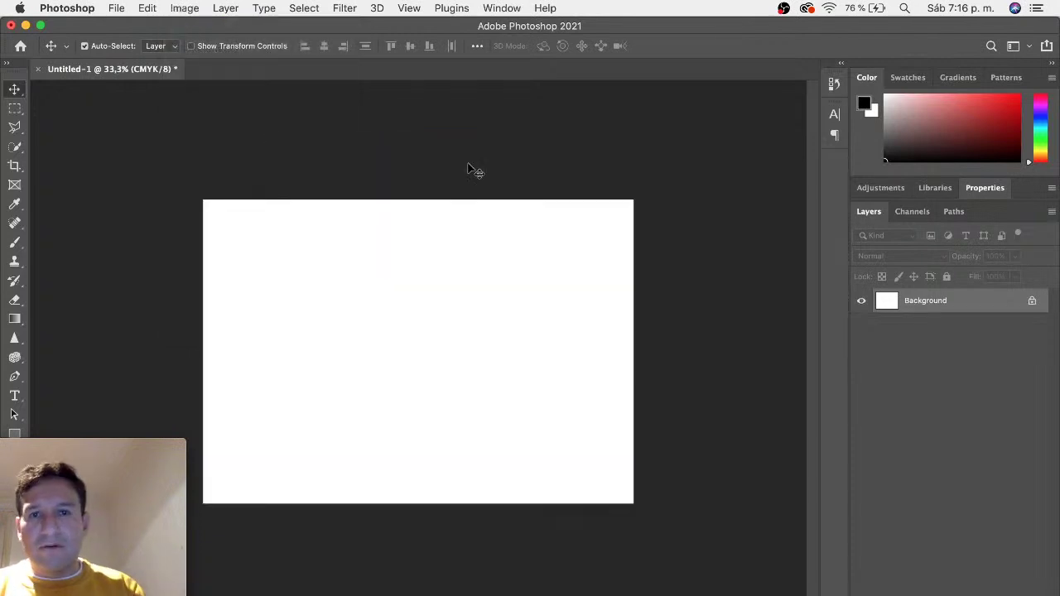
# Paste the Rosario lettering as a vector smart object with 'Add to my current library' unchecked
pyautogui.press('super+v')
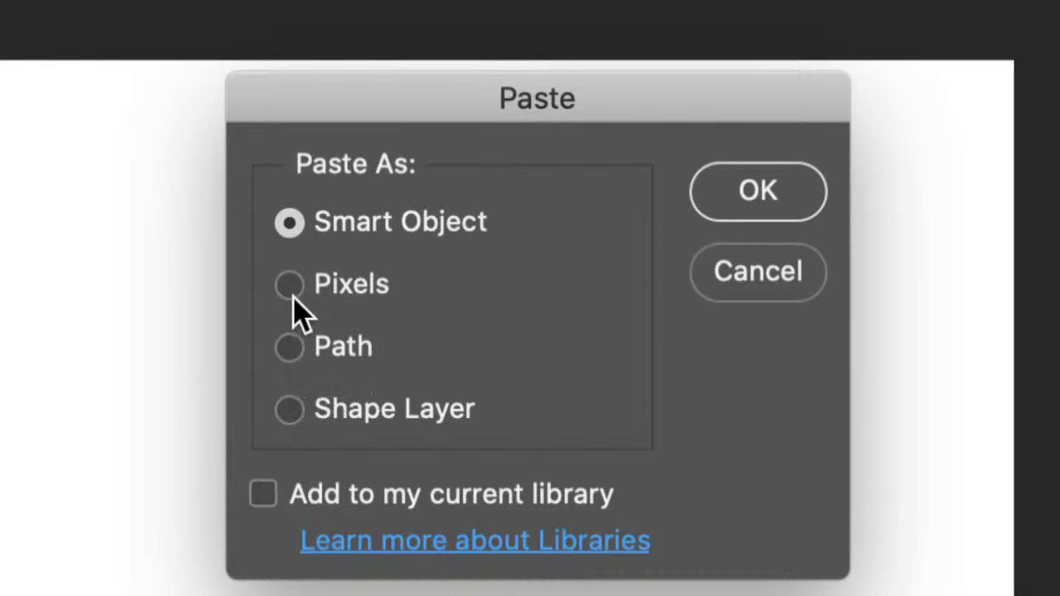
pyautogui.click(263, 495)
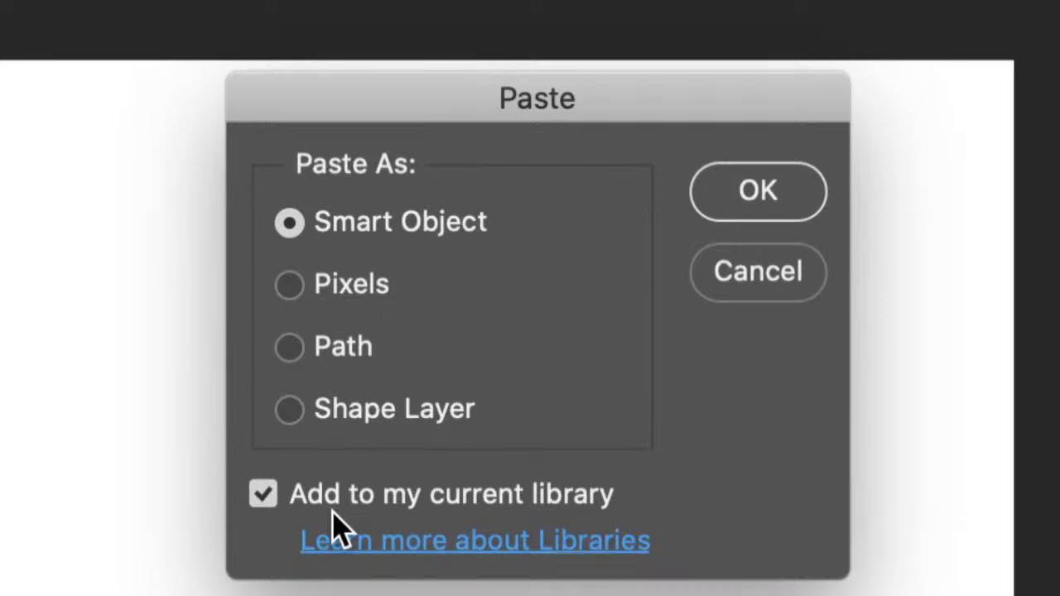
pyautogui.click(336, 505)
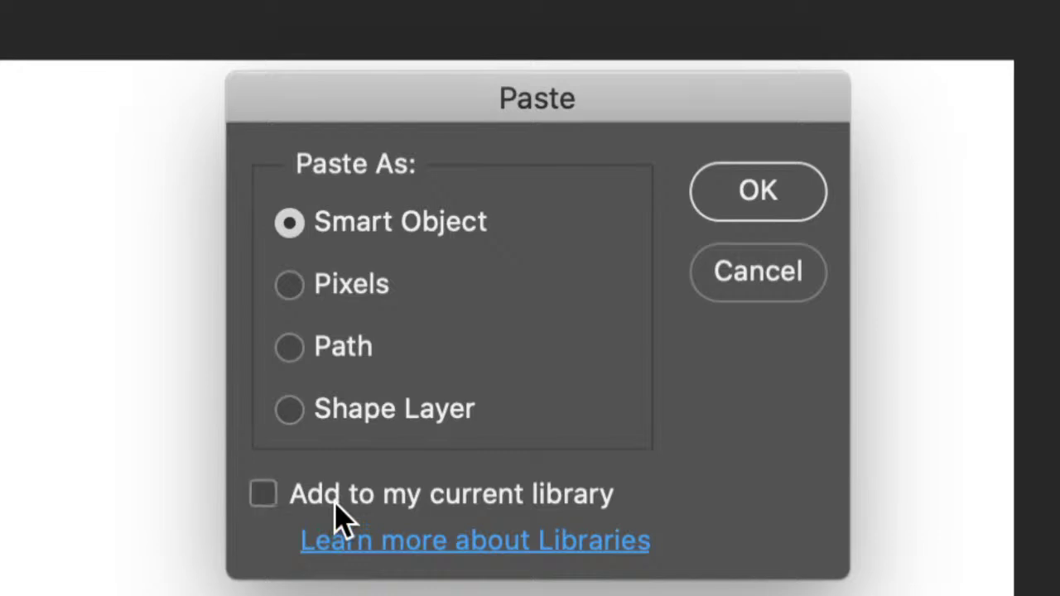
pyautogui.click(762, 207)
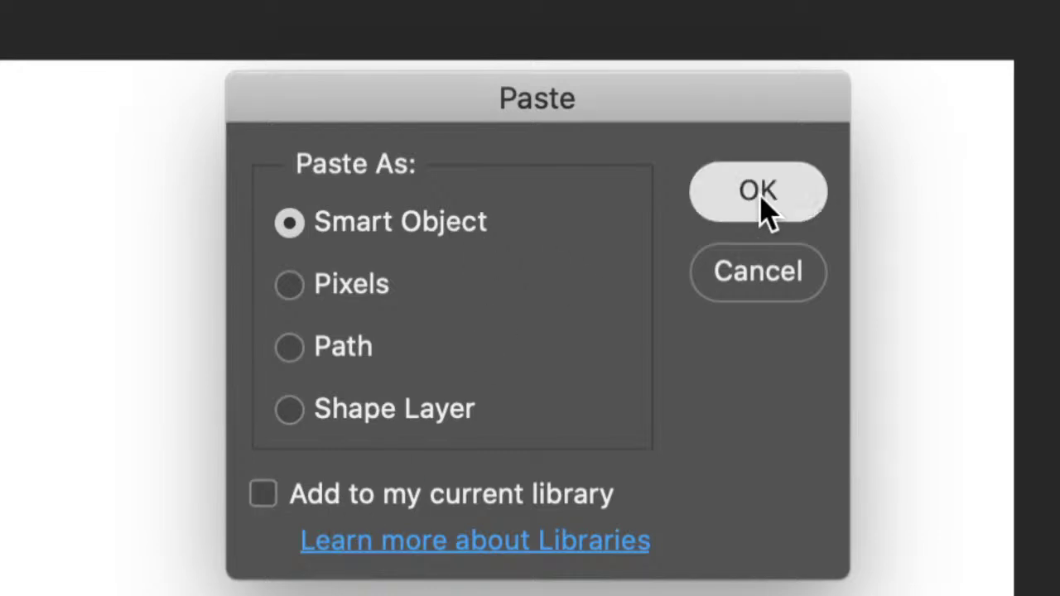
pyautogui.click(549, 240)
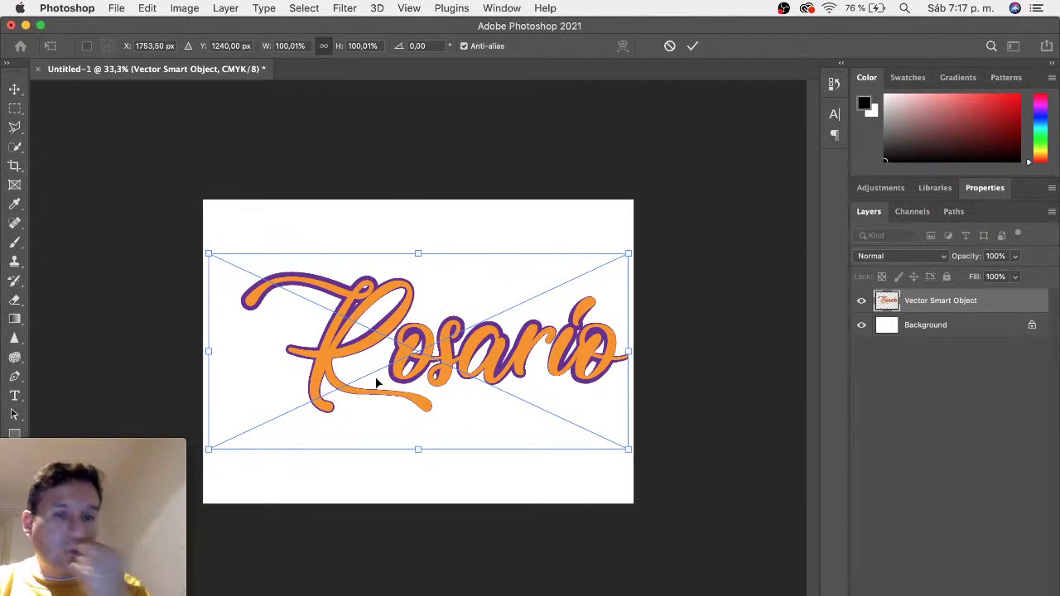
# Scale the pasted Rosario smart object up to about 108% and commit the transform
pyautogui.moveTo(207, 449); pyautogui.dragTo(174, 464)
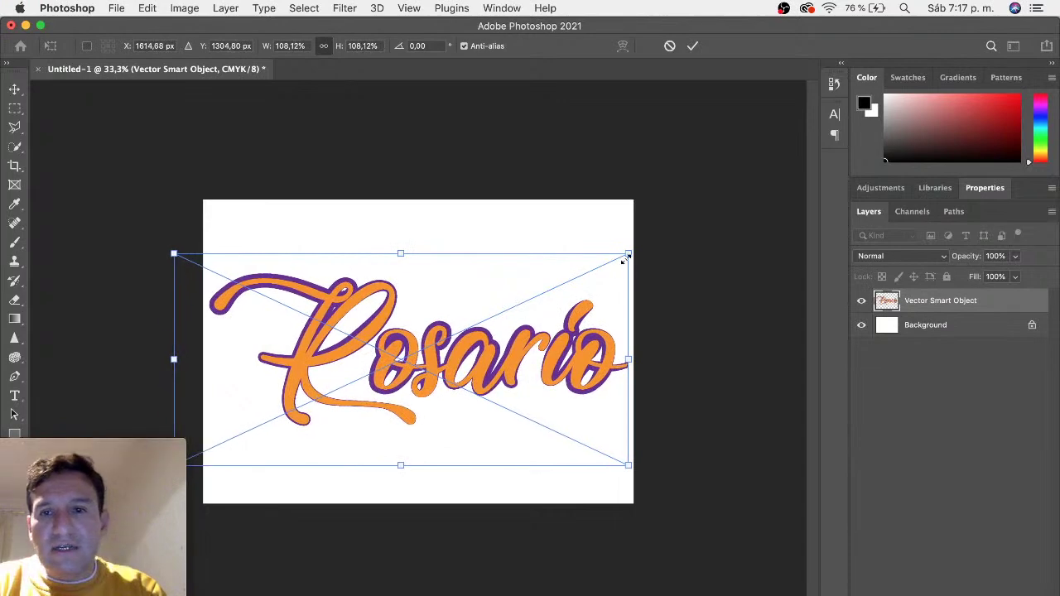
pyautogui.press('Return')
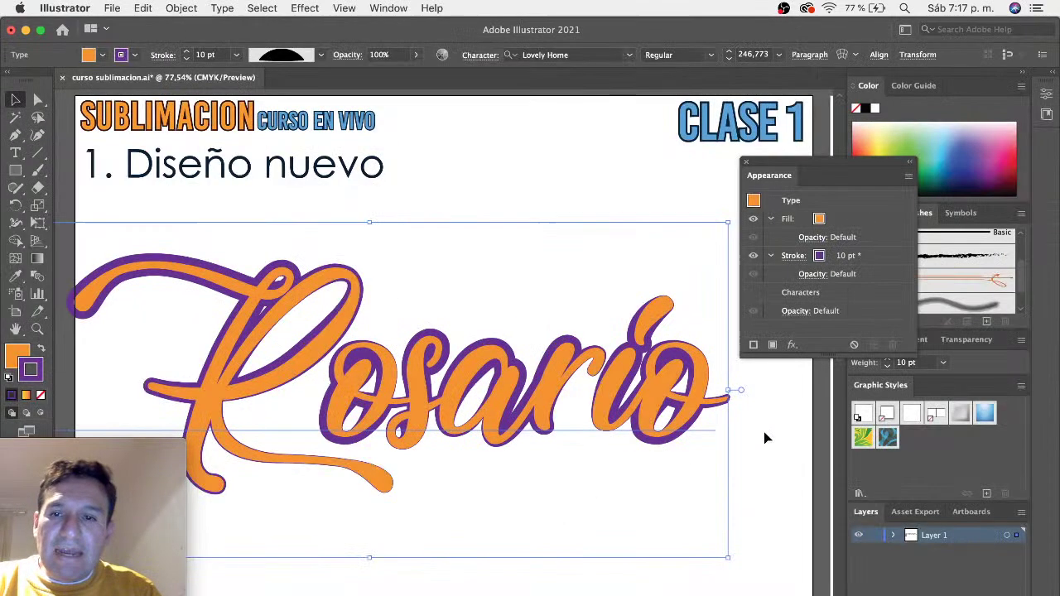
# Dock the floating Appearance panel beside Color Guide and select the CMYK square
pyautogui.click(766, 436)
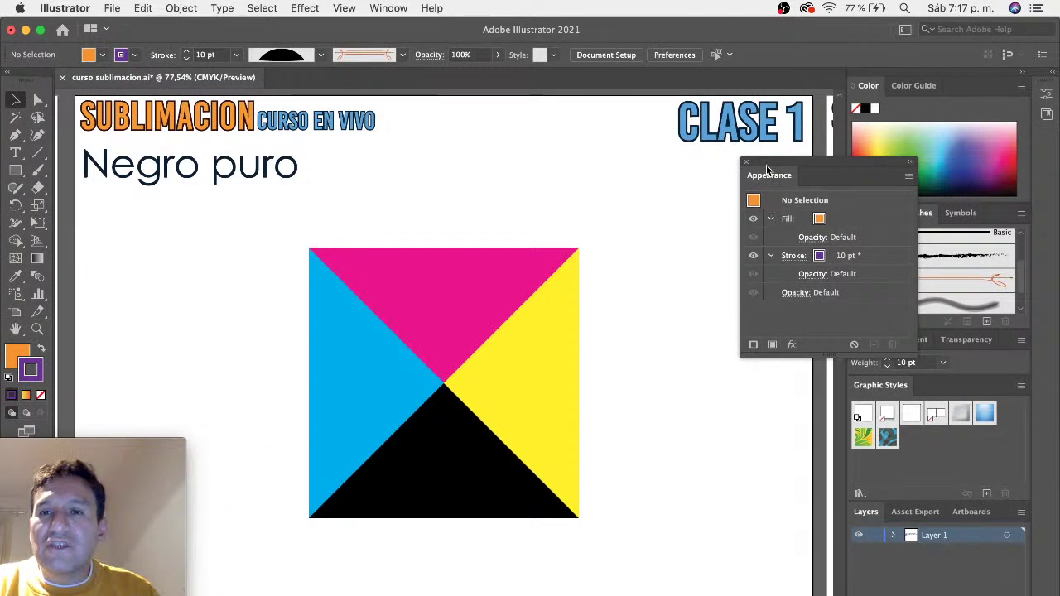
pyautogui.moveTo(768, 175)
pyautogui.mouseDown()
pyautogui.moveTo(904, 140)
pyautogui.moveTo(958, 102)
pyautogui.moveTo(956, 86)
pyautogui.mouseUp()
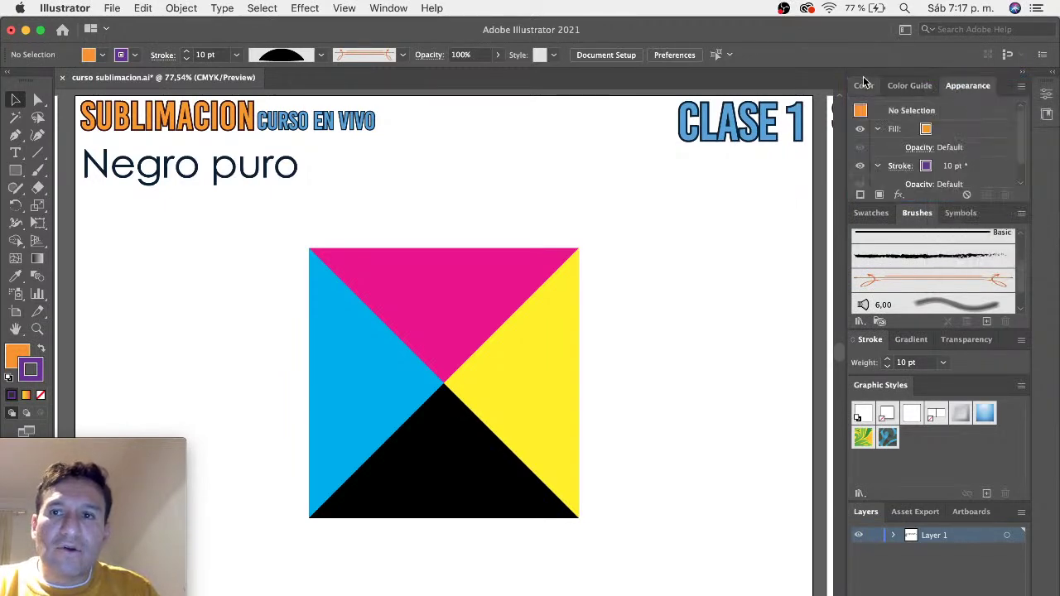
pyautogui.click(864, 86)
pyautogui.click(441, 507)
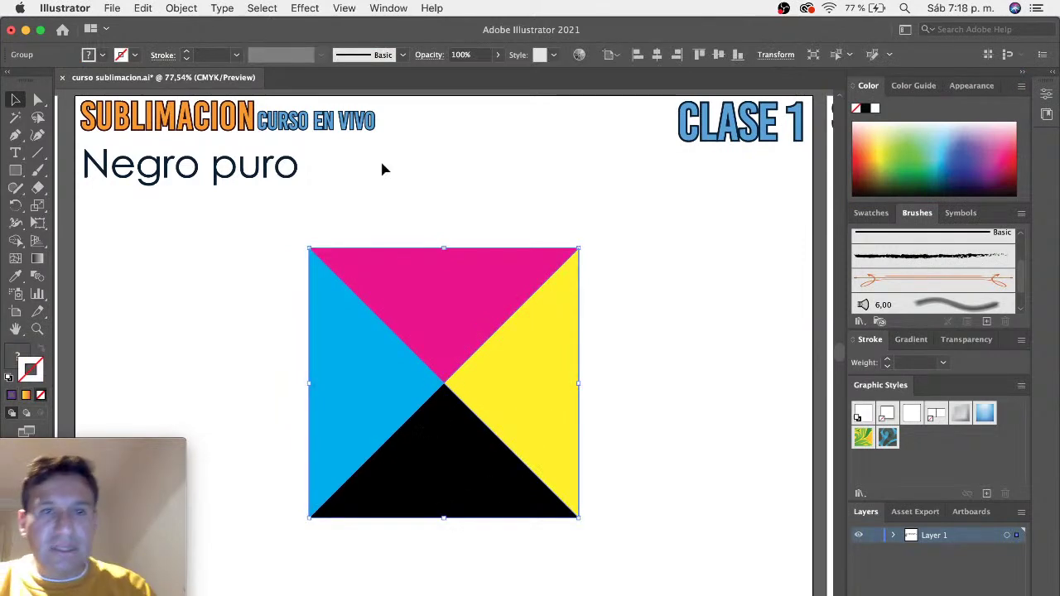
# Ungroup the CMYK square and select the black triangle's fill
pyautogui.click(197, 7)
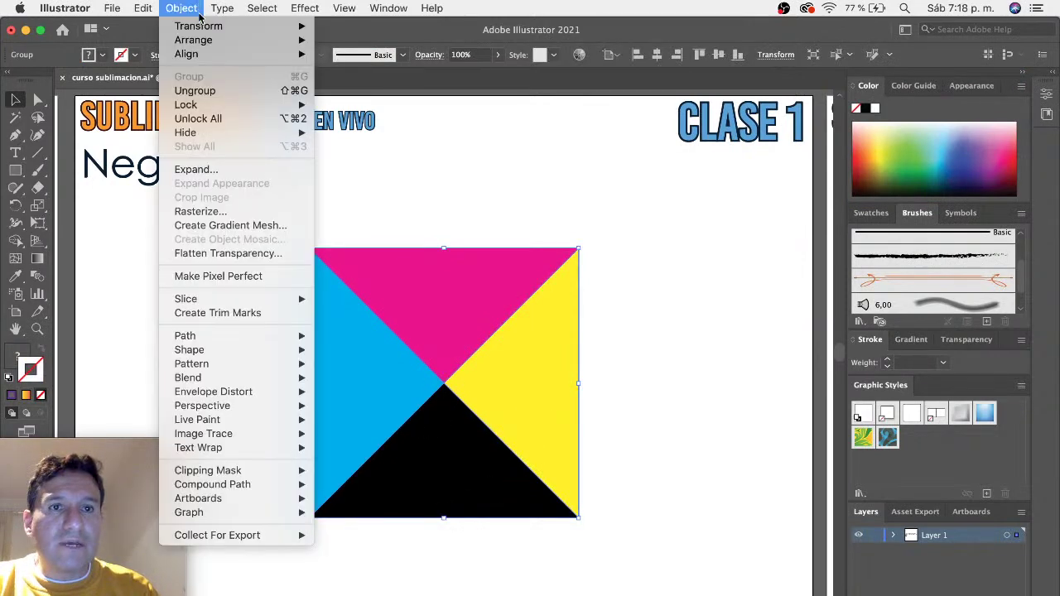
pyautogui.click(214, 90)
pyautogui.click(632, 508)
pyautogui.click(532, 511)
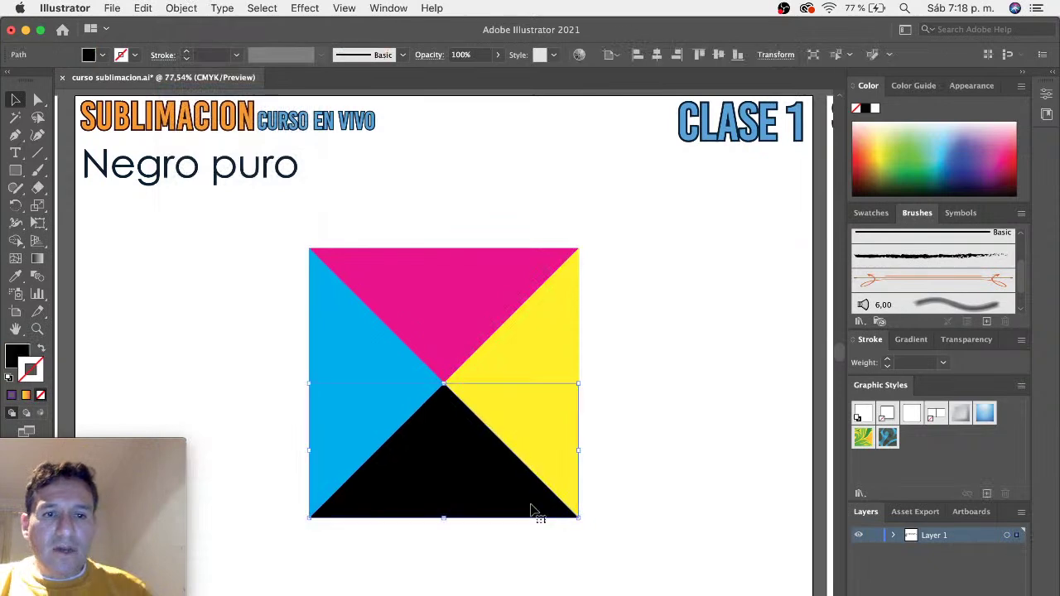
pyautogui.click(19, 362)
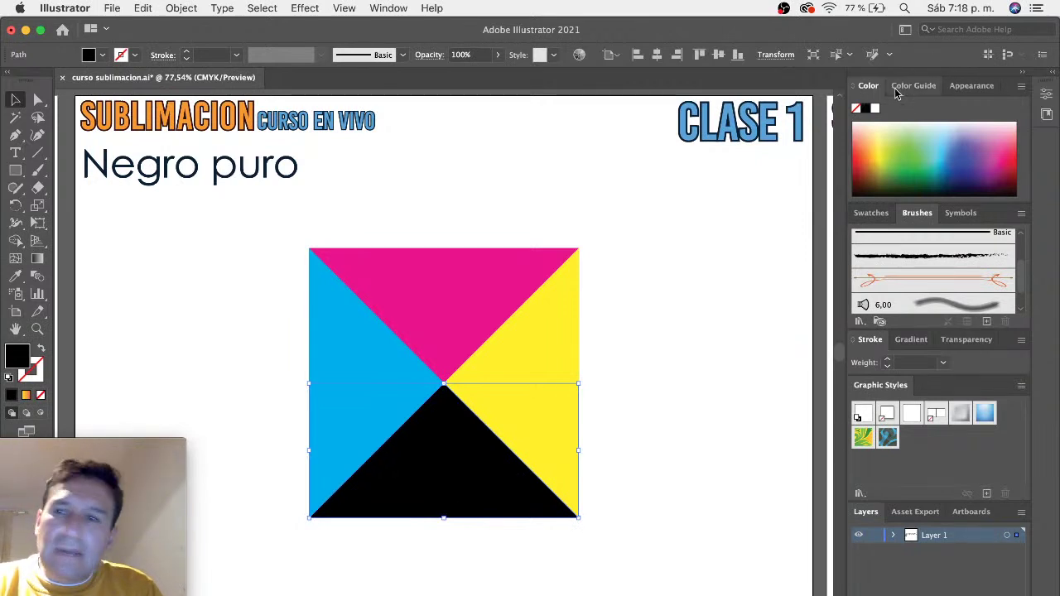
# Show CMYK sliders in the Color panel and set C, M, Y to 100 with K 100
pyautogui.click(388, 8)
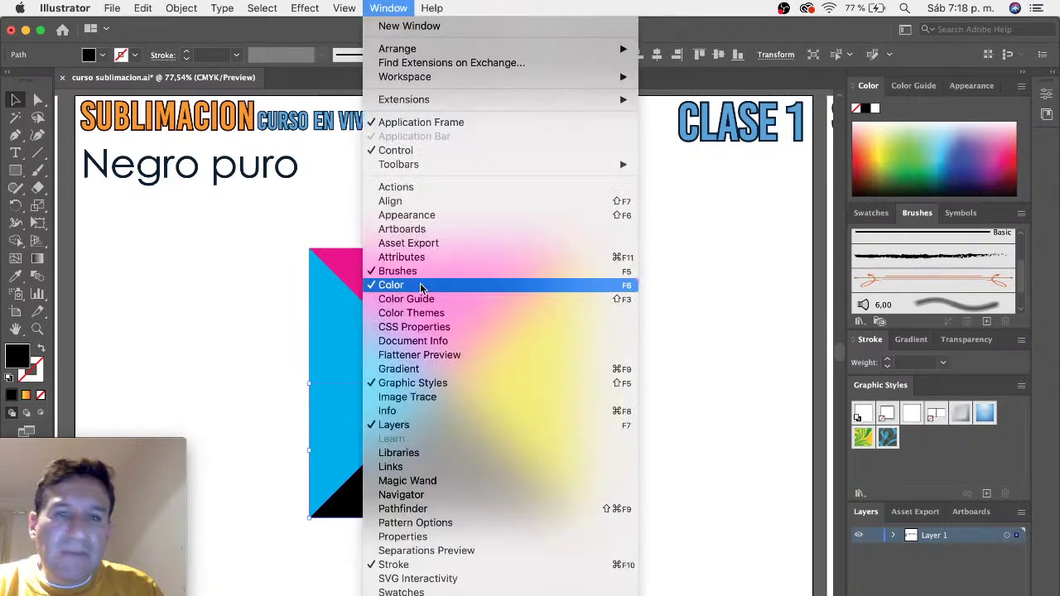
pyautogui.click(1057, 75)
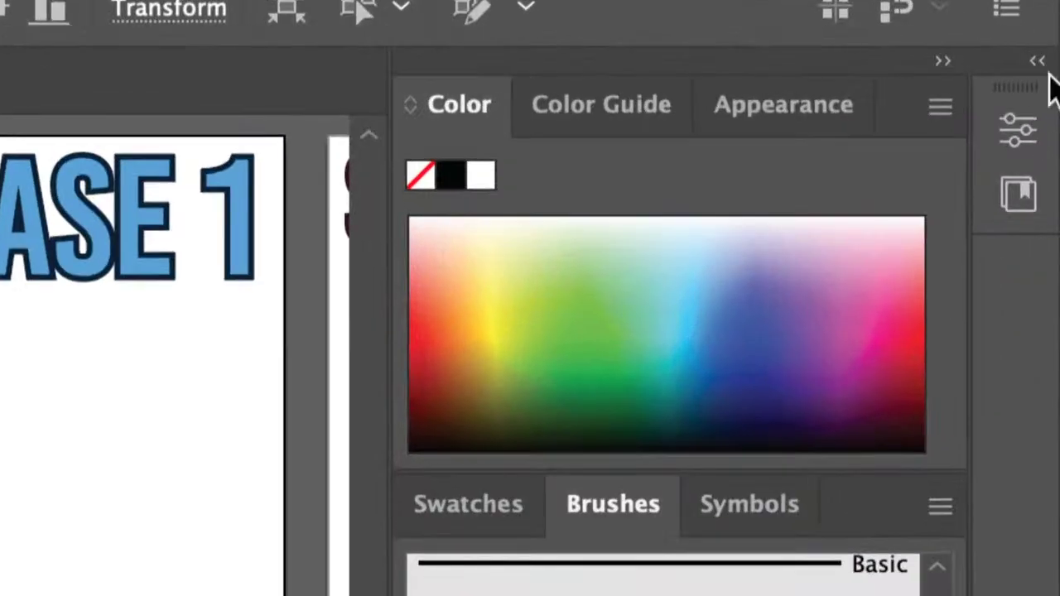
pyautogui.click(941, 108)
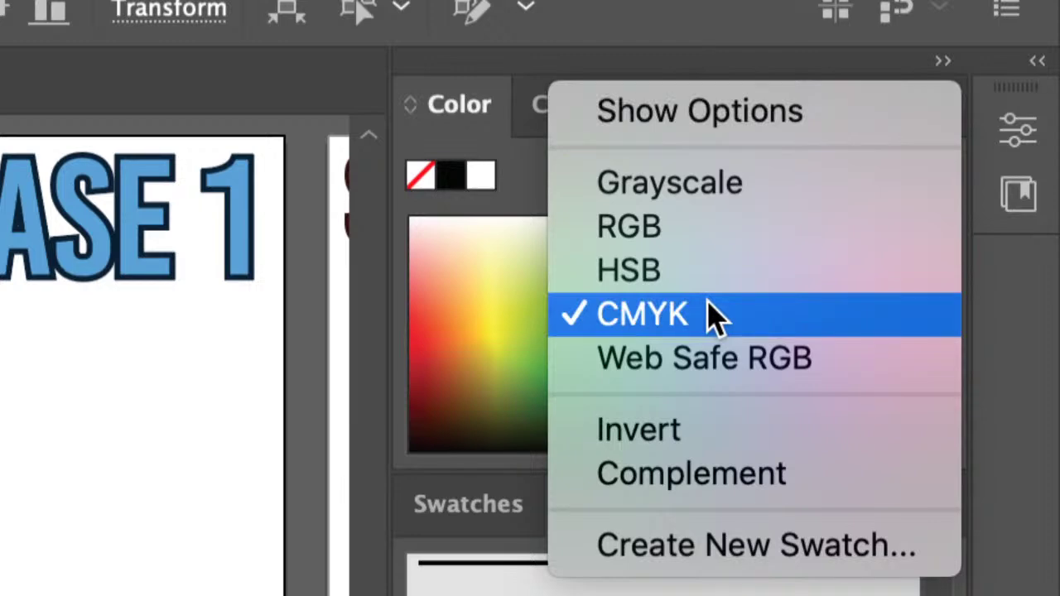
pyautogui.click(749, 124)
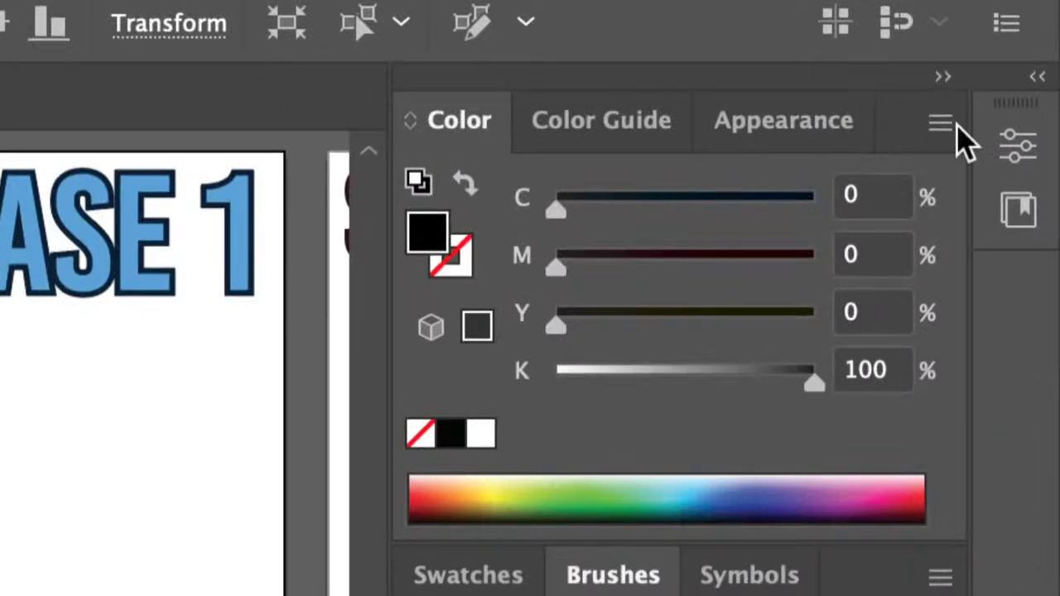
pyautogui.moveTo(553, 211); pyautogui.dragTo(847, 212)
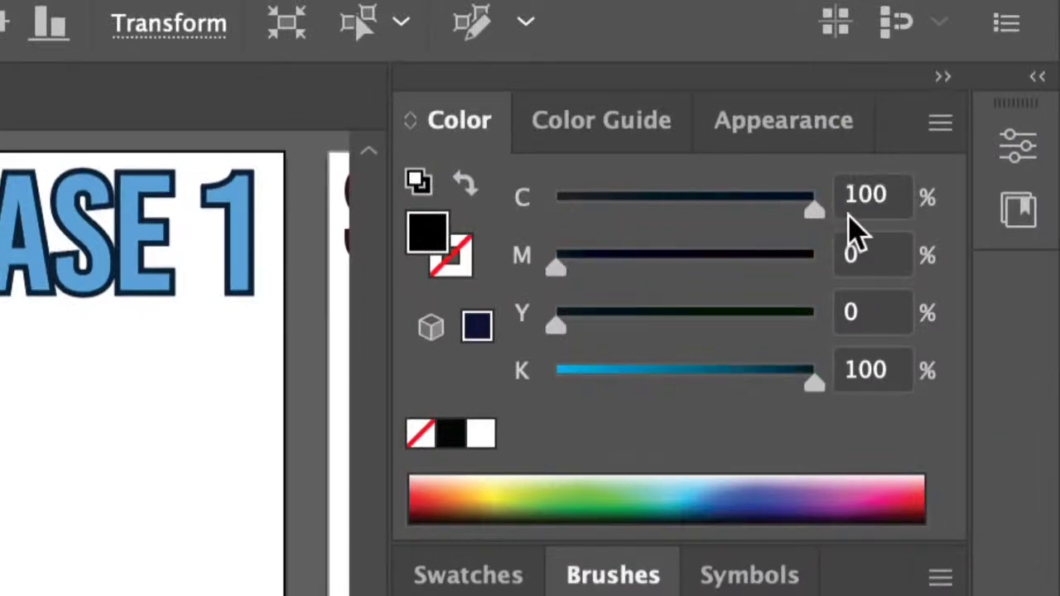
pyautogui.moveTo(557, 264); pyautogui.dragTo(840, 303)
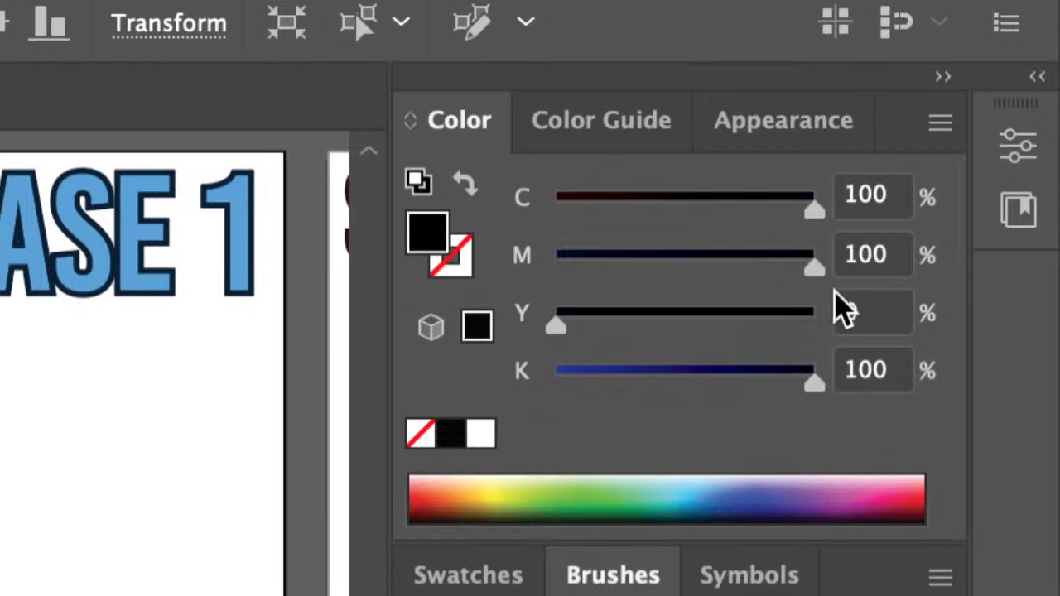
pyautogui.moveTo(556, 327); pyautogui.dragTo(832, 348)
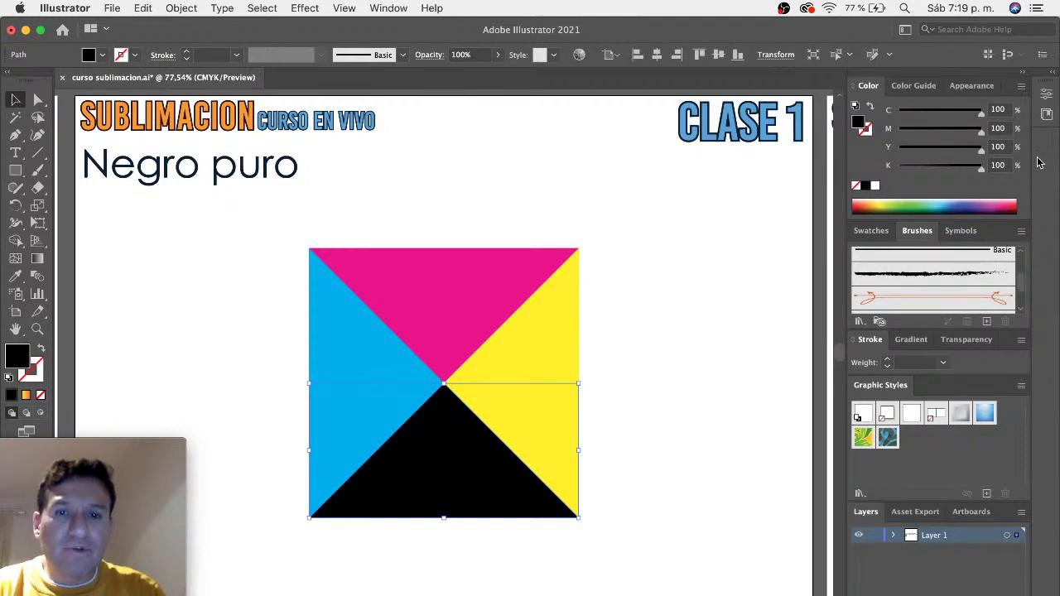
# Check the magenta, cyan and yellow triangles' CMYK values, then deselect them
pyautogui.click(437, 281)
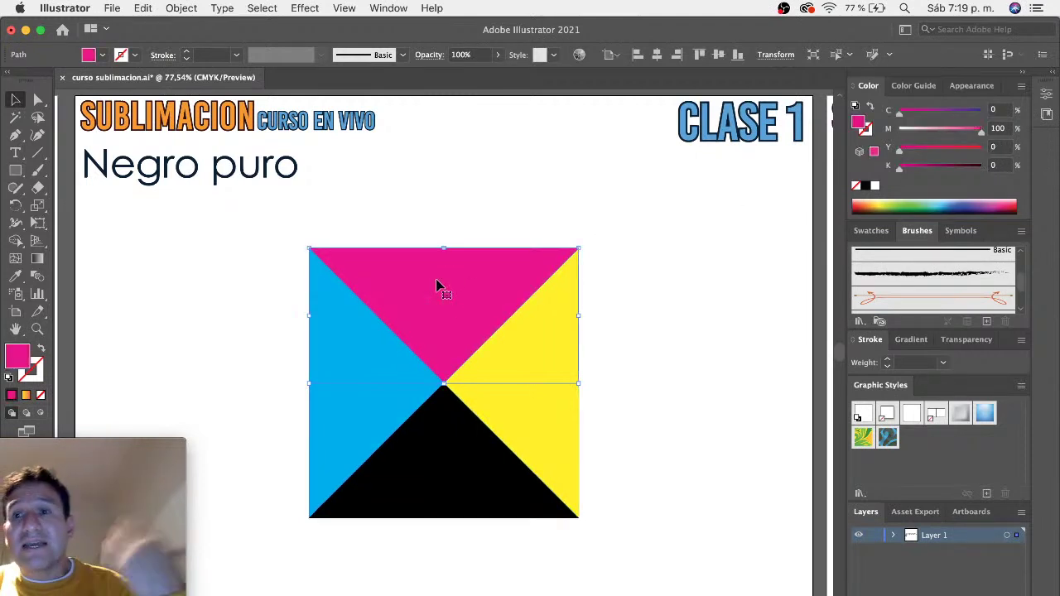
pyautogui.click(359, 379)
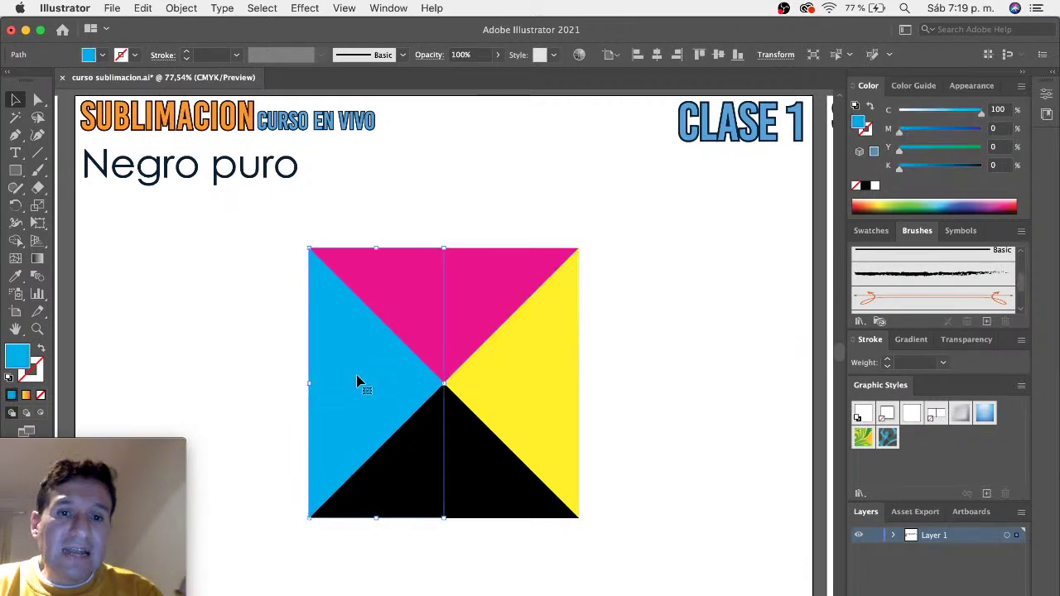
pyautogui.click(518, 394)
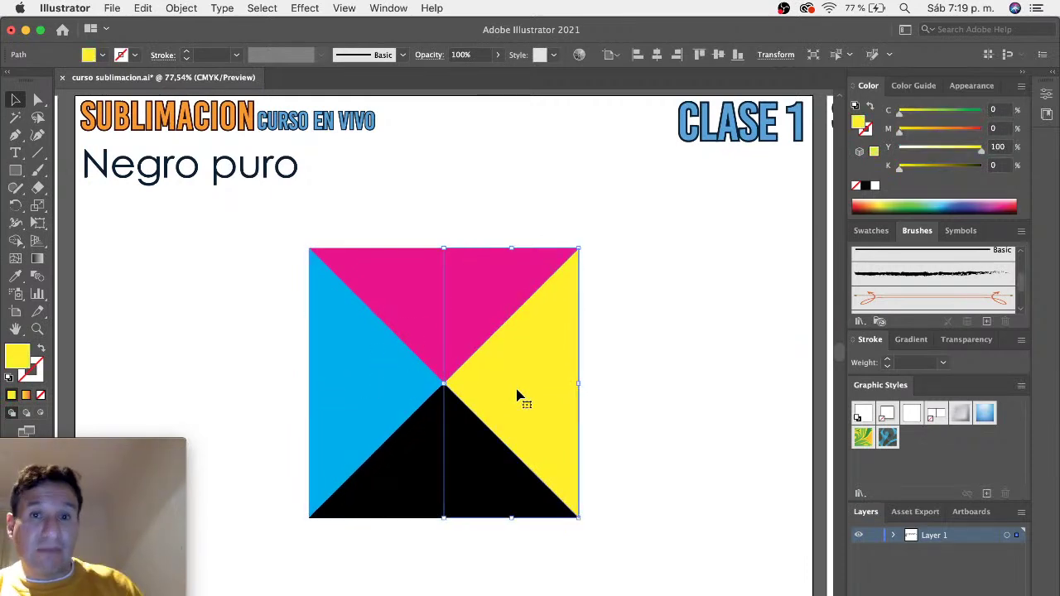
pyautogui.click(470, 300)
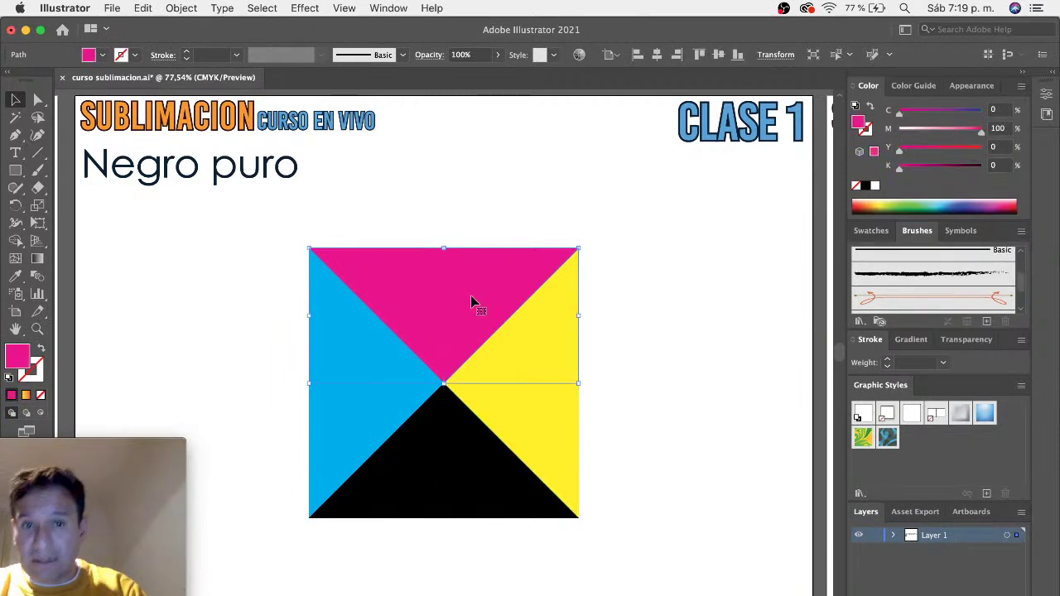
pyautogui.click(365, 355)
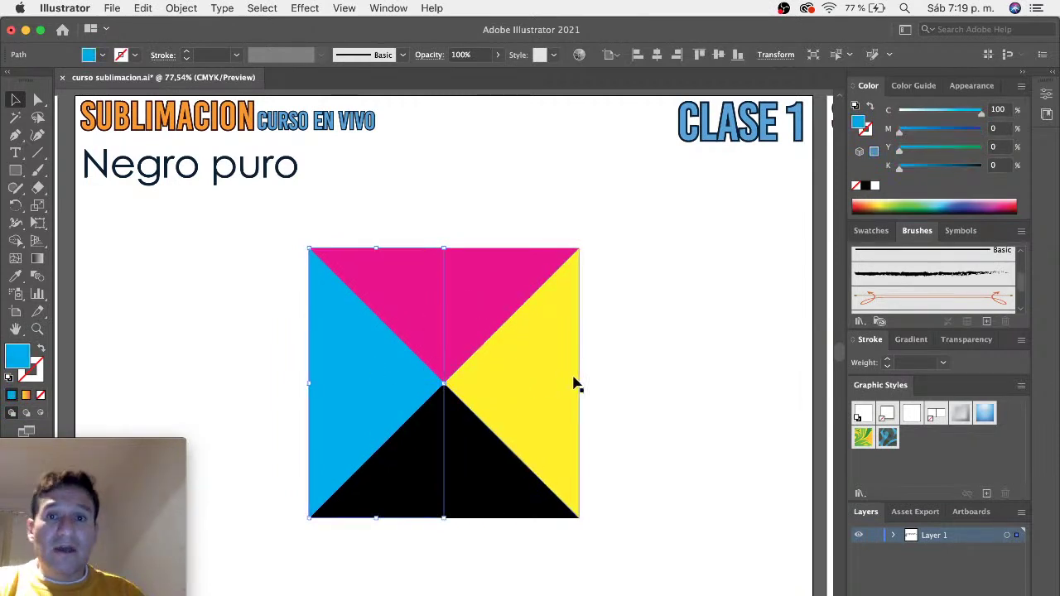
pyautogui.click(646, 385)
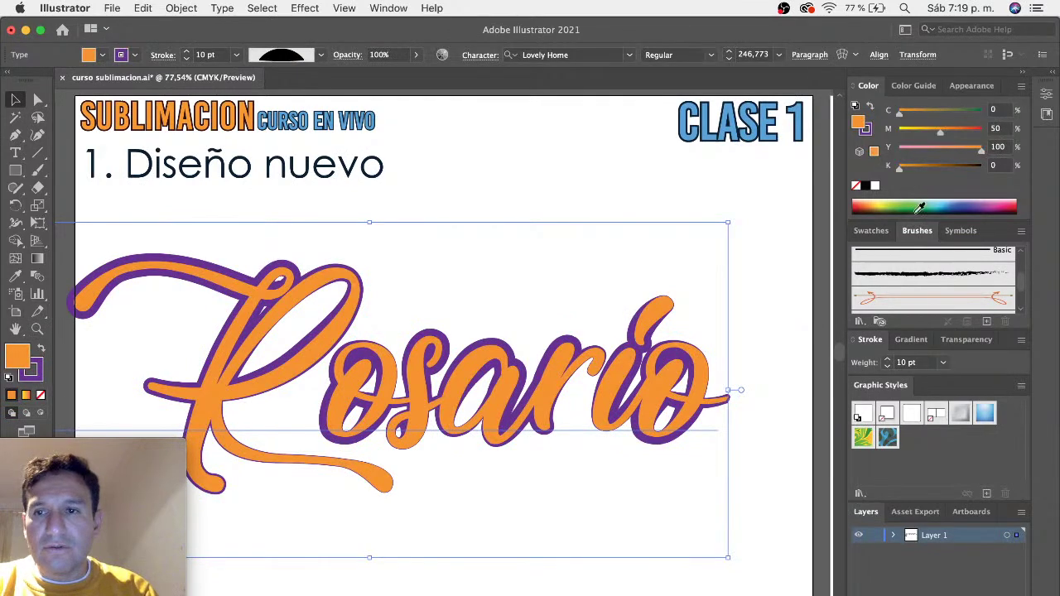
# Change the Rosario lettering's outline from purple to black
pyautogui.click(971, 89)
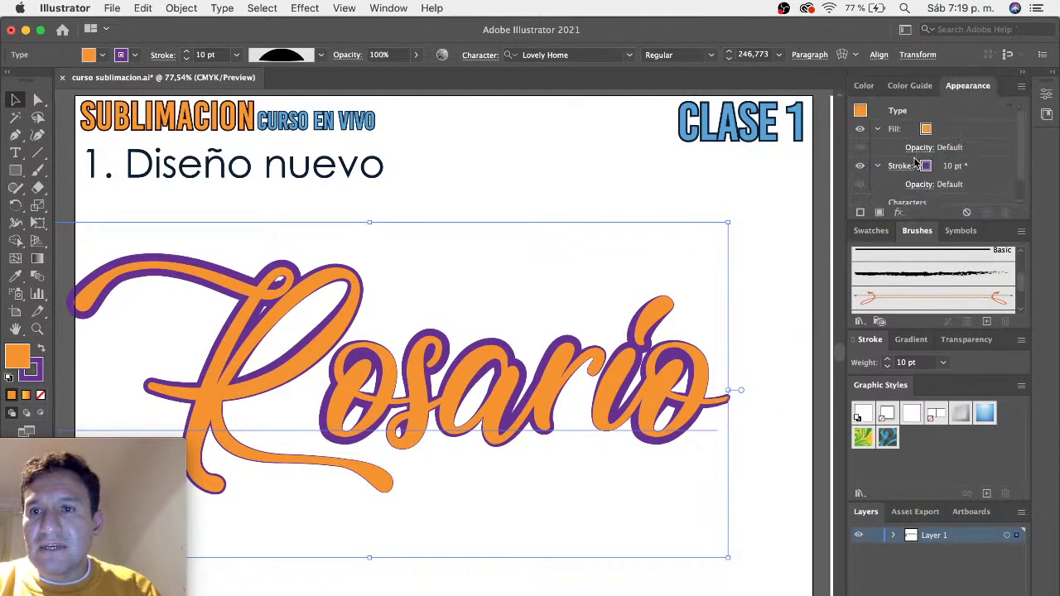
pyautogui.click(949, 168)
pyautogui.click(945, 168)
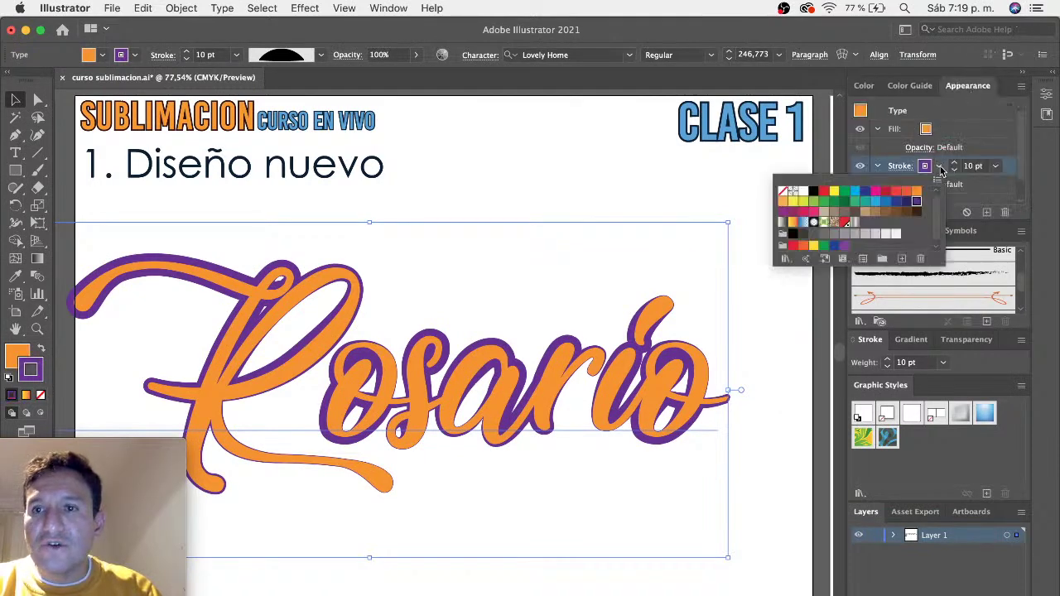
pyautogui.click(795, 235)
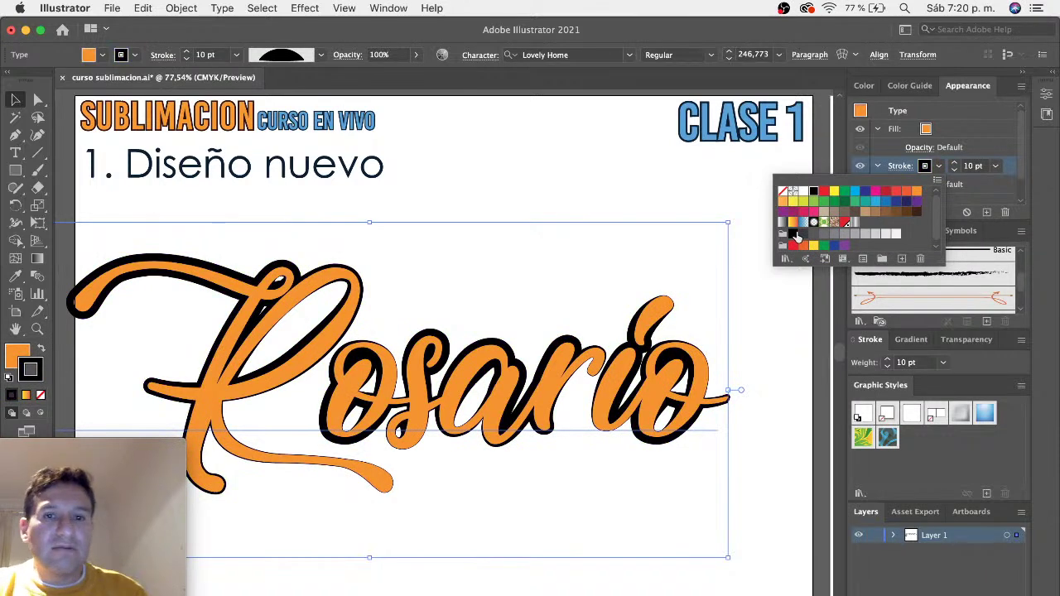
# Make the stroke rich black CMYK 100/100/100/100 and go to the 2. Diseño creado artboard
pyautogui.click(861, 99)
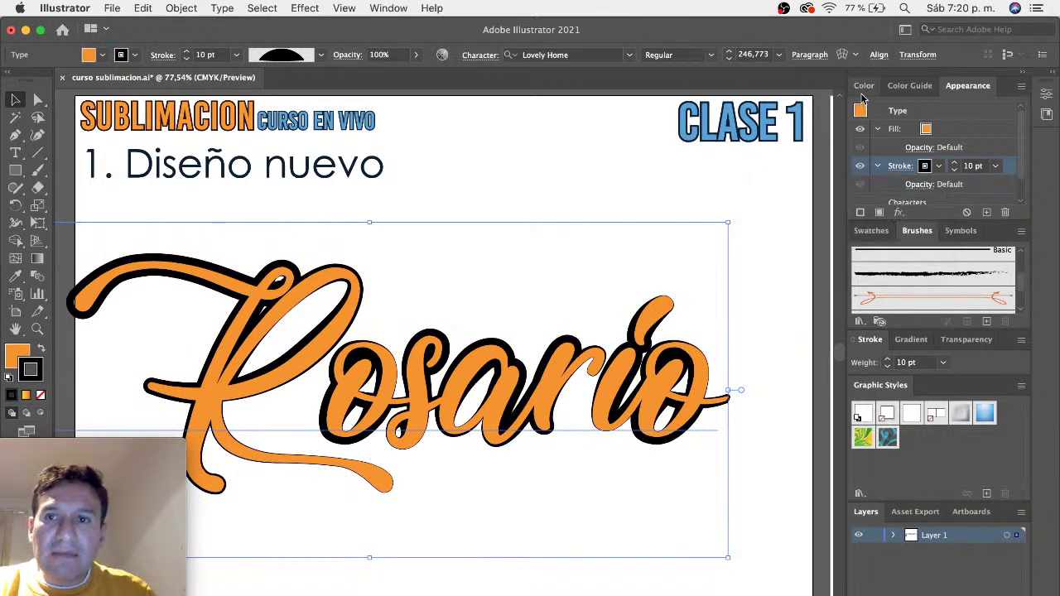
pyautogui.click(862, 87)
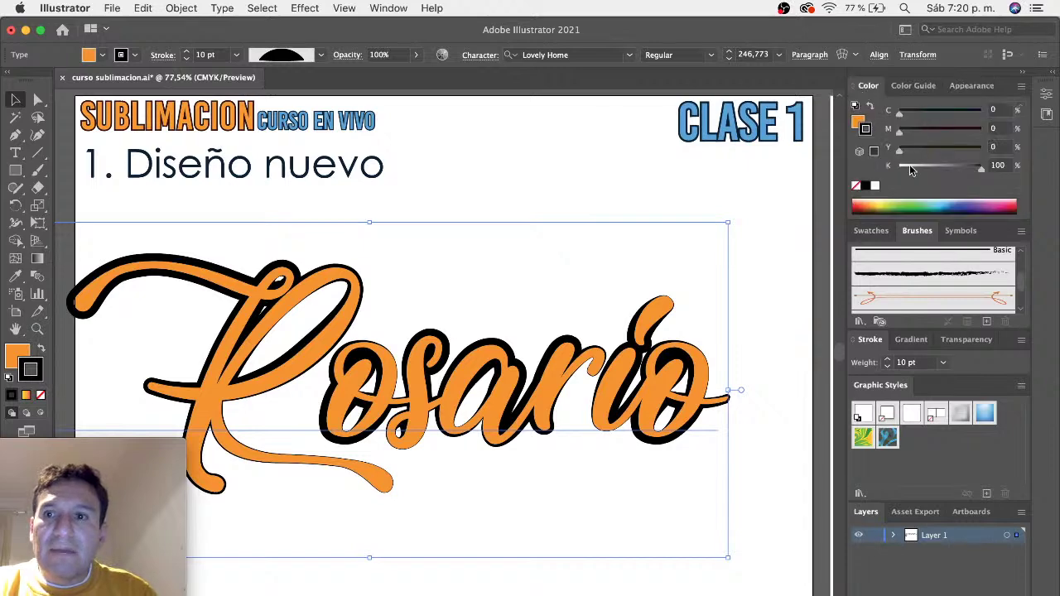
pyautogui.moveTo(902, 152); pyautogui.dragTo(1056, 152)
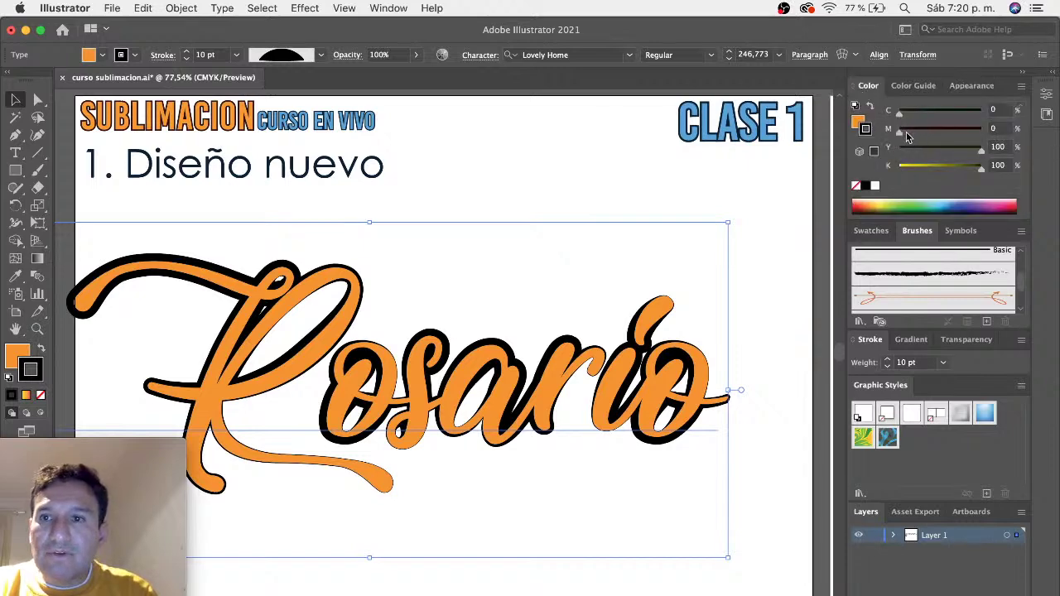
pyautogui.moveTo(902, 130); pyautogui.dragTo(1007, 137)
pyautogui.moveTo(901, 112); pyautogui.dragTo(1009, 122)
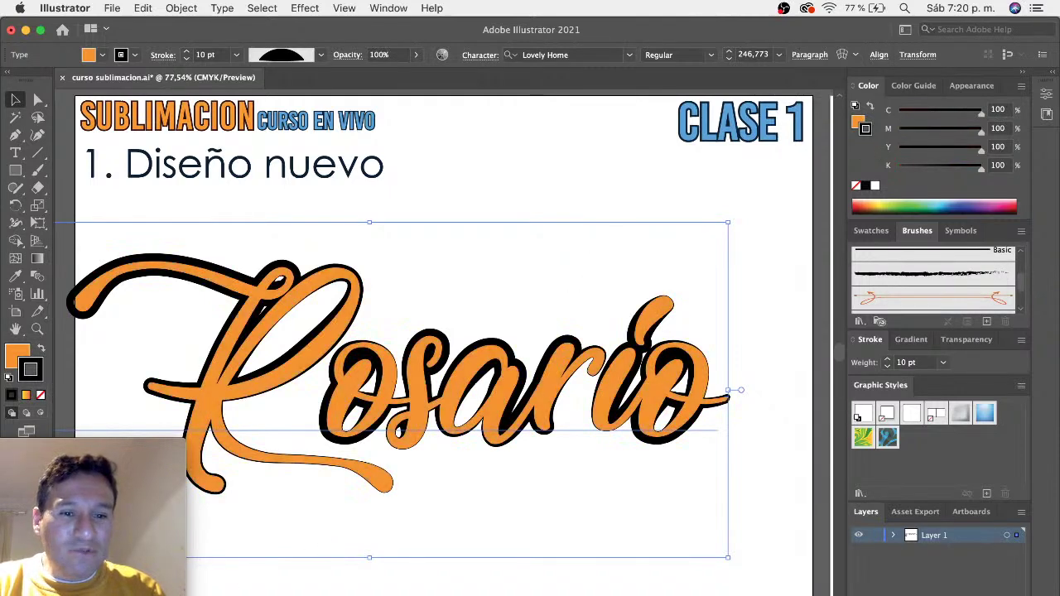
pyautogui.hotkey('shift', 'pagedown')
pyautogui.hotkey('shift', 'pageup')
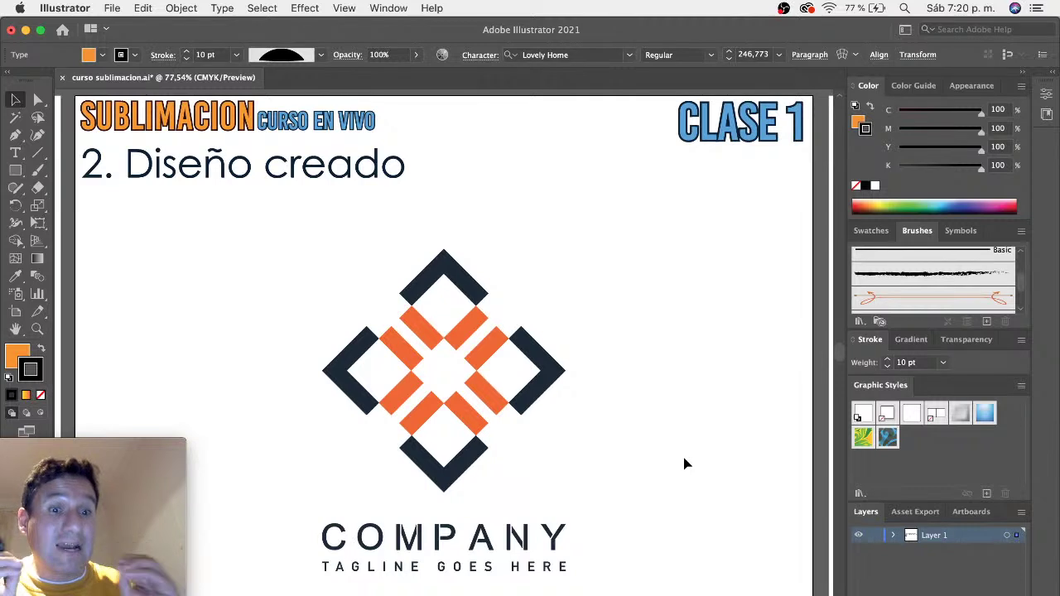
# Slightly resize the diamond-pattern COMPANY logo group by a corner handle, then reselect it
pyautogui.click(534, 389)
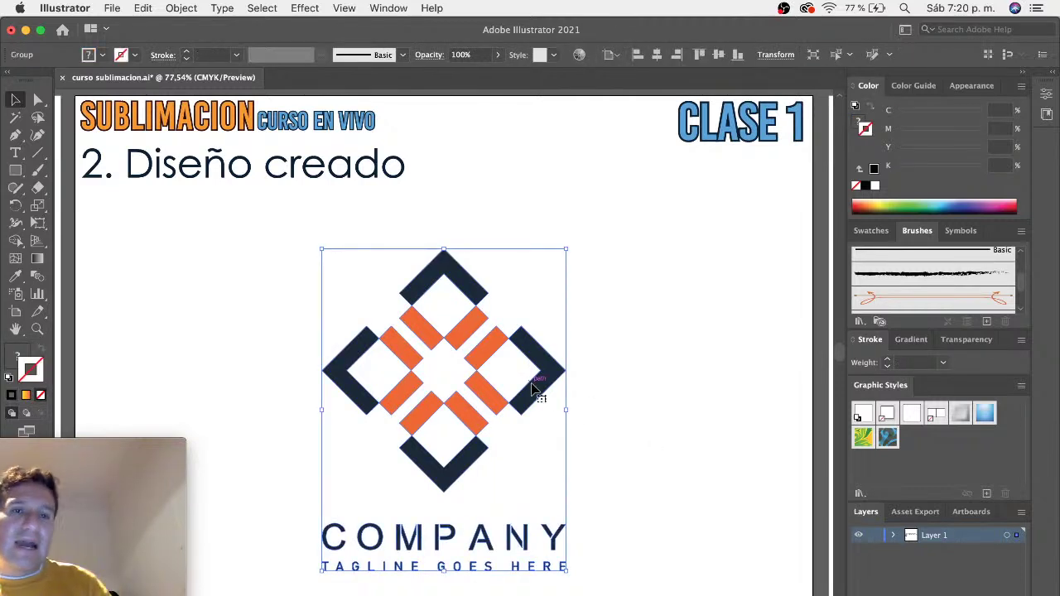
pyautogui.click(500, 205)
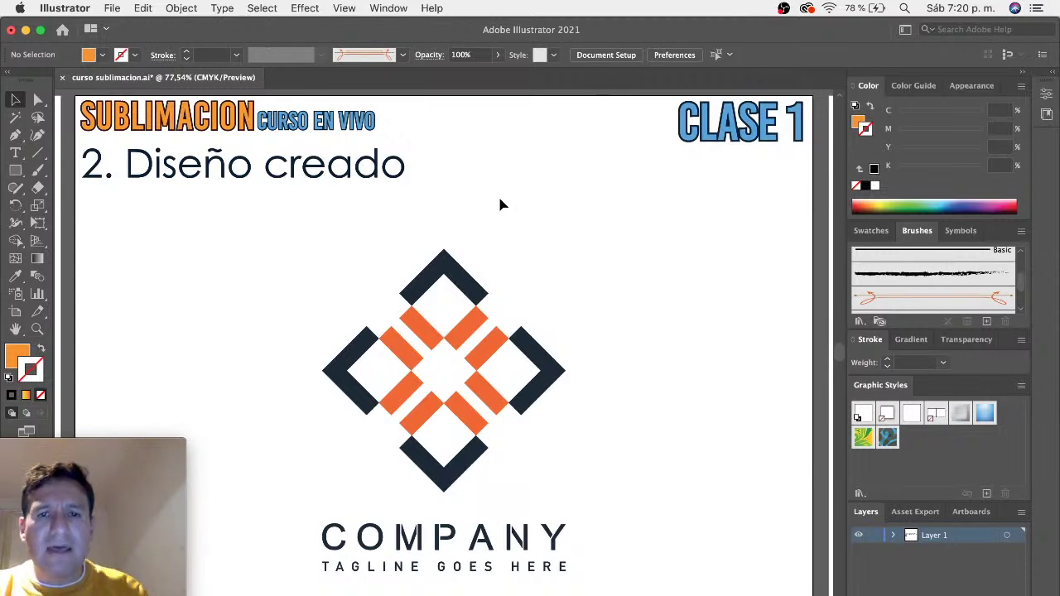
pyautogui.click(443, 268)
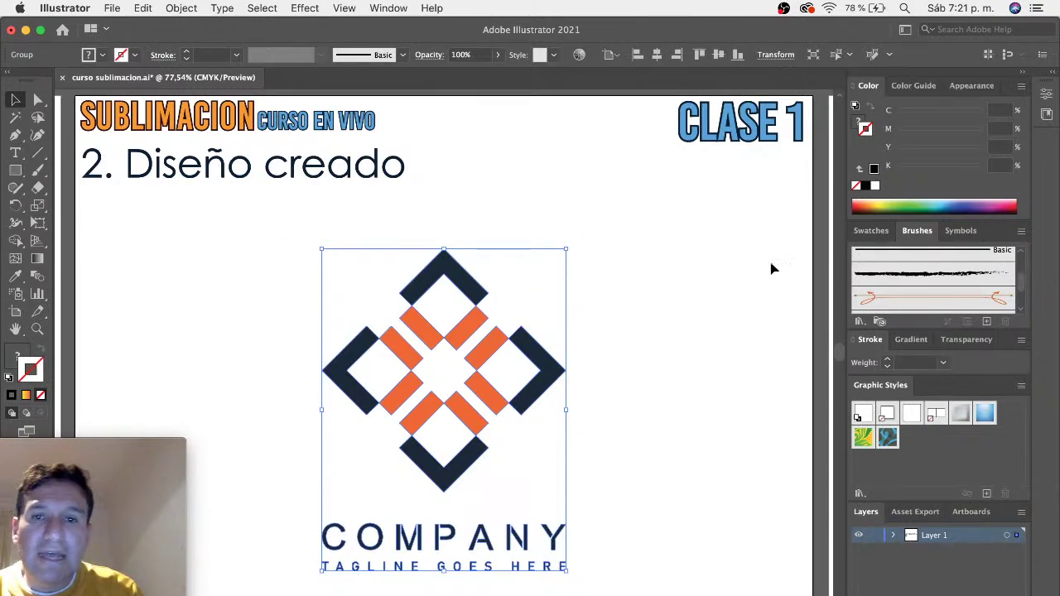
pyautogui.moveTo(566, 248)
pyautogui.mouseDown()
pyautogui.moveTo(593, 194)
pyautogui.moveTo(530, 265)
pyautogui.moveTo(567, 225)
pyautogui.mouseUp()
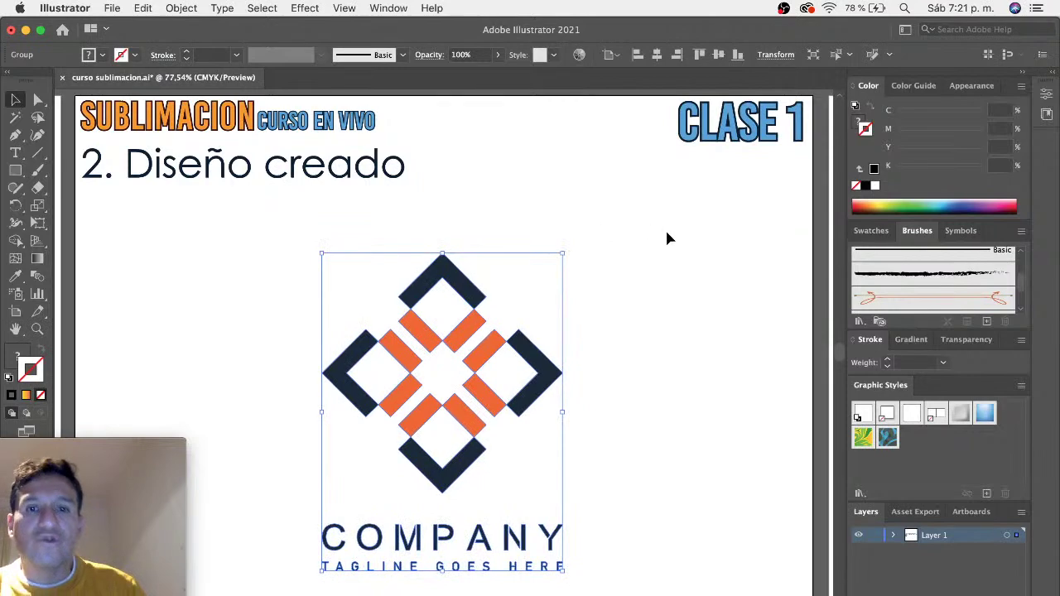
pyautogui.click(649, 250)
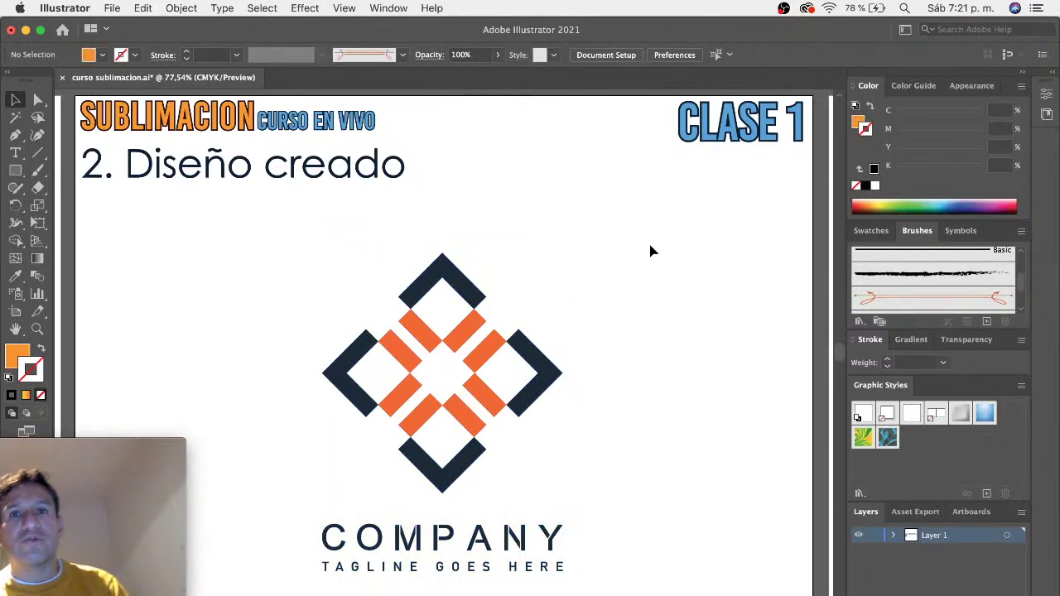
pyautogui.click(554, 376)
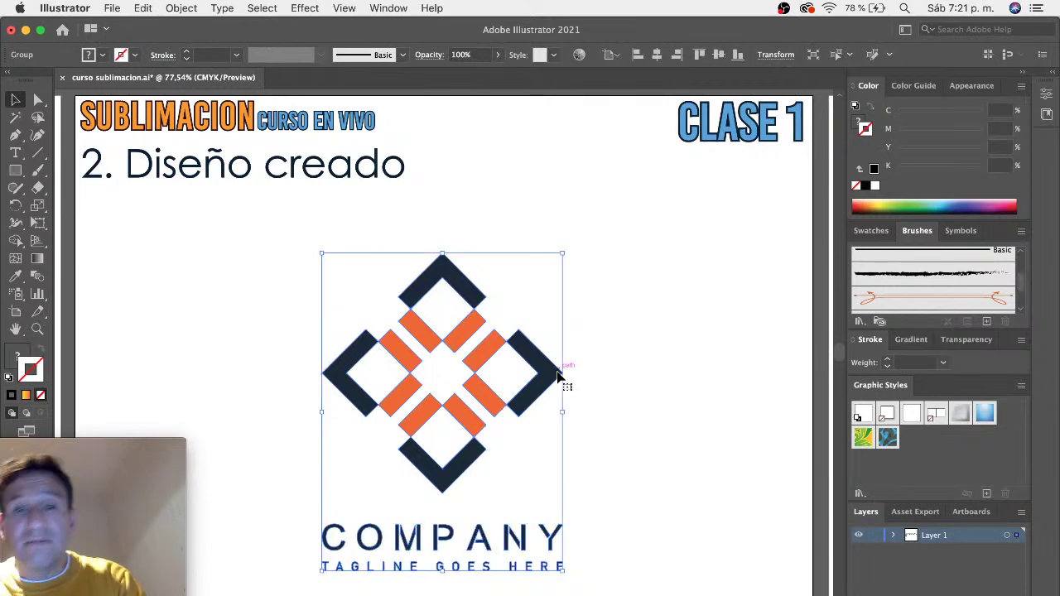
pyautogui.press('super+Tab')
# In Photoshop, hide the Rosario smart object layer and paste the COMPANY logo as a Smart Object
pyautogui.click(334, 331)
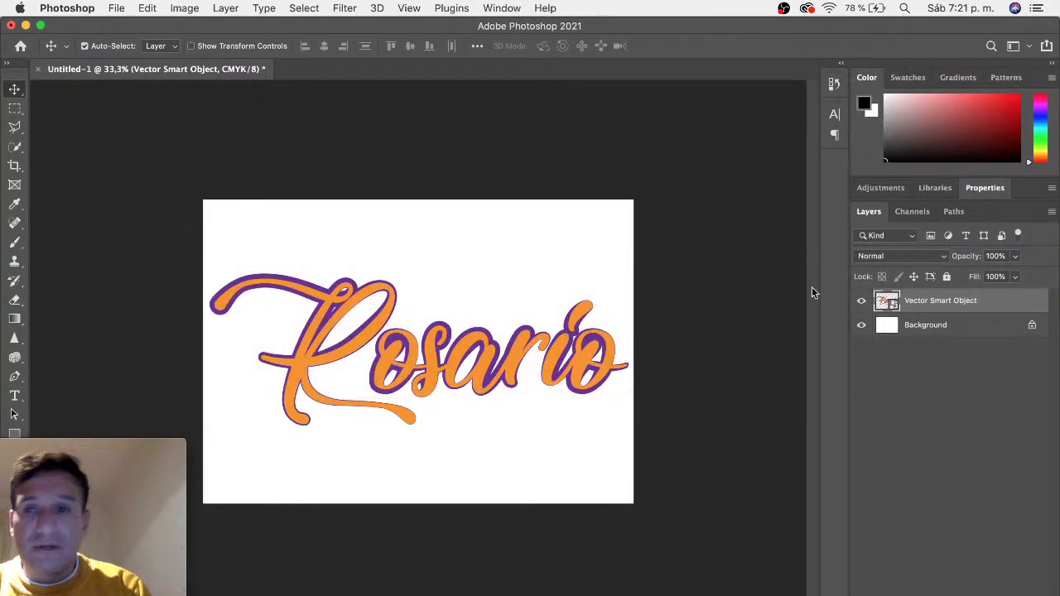
pyautogui.click(861, 301)
pyautogui.press('super+v')
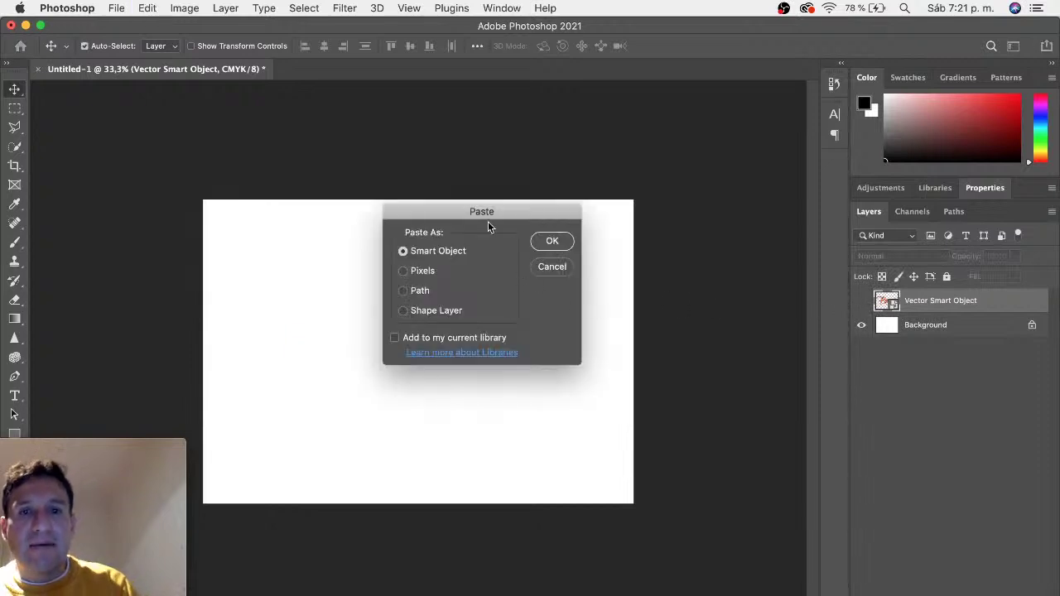
pyautogui.click(547, 241)
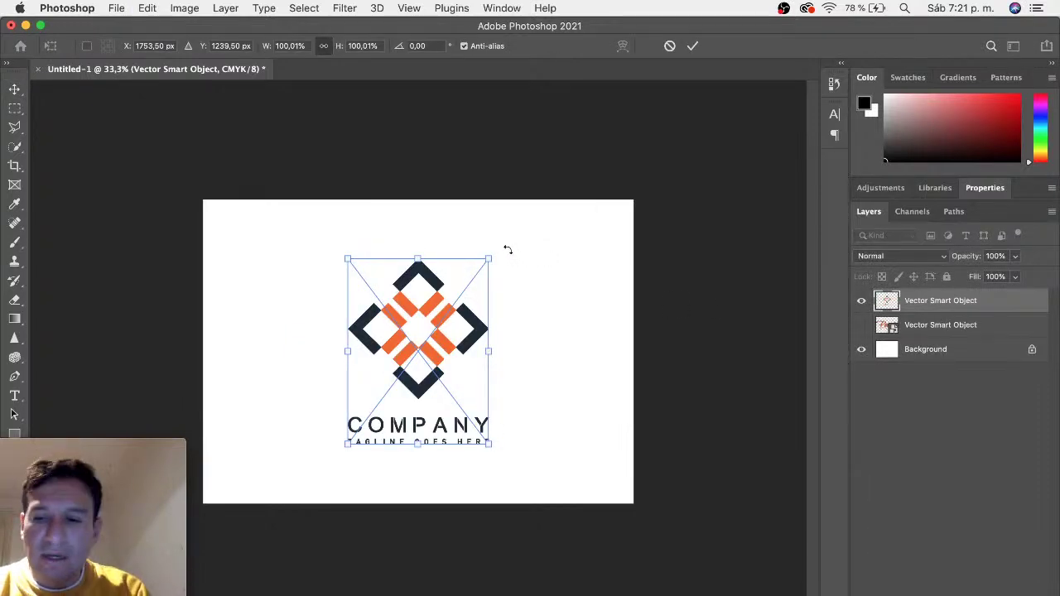
pyautogui.press('Return')
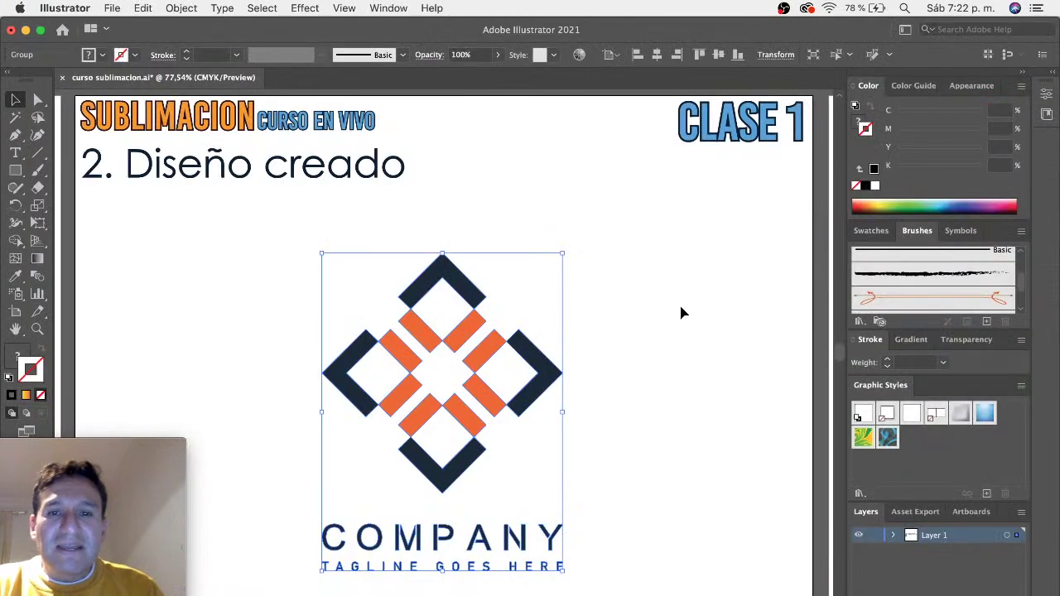
pyautogui.click(676, 314)
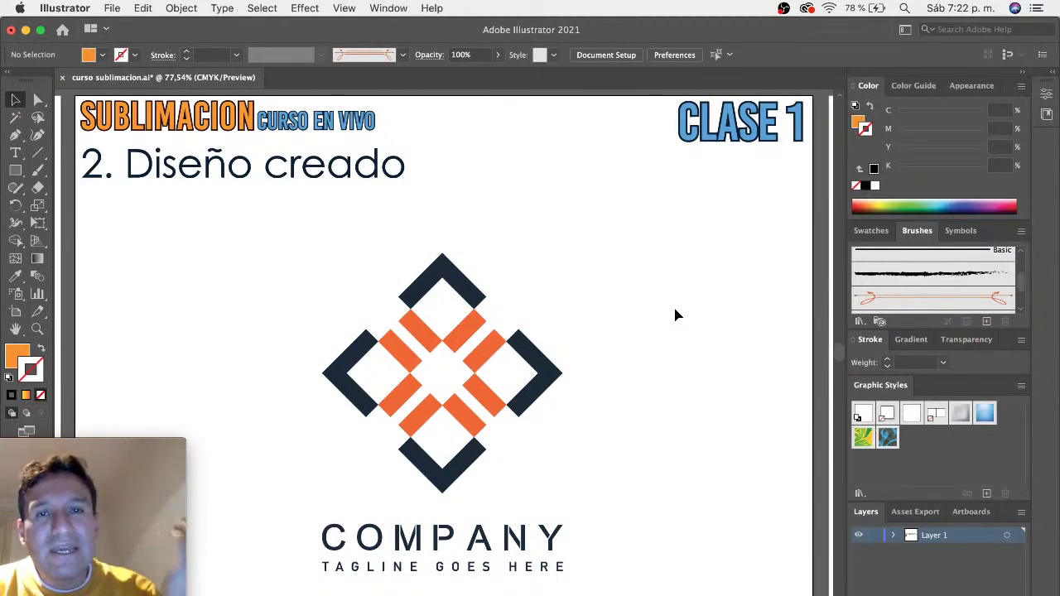
# Bring the orange Fill swatch in front of the Stroke in the toolbar
pyautogui.click(14, 356)
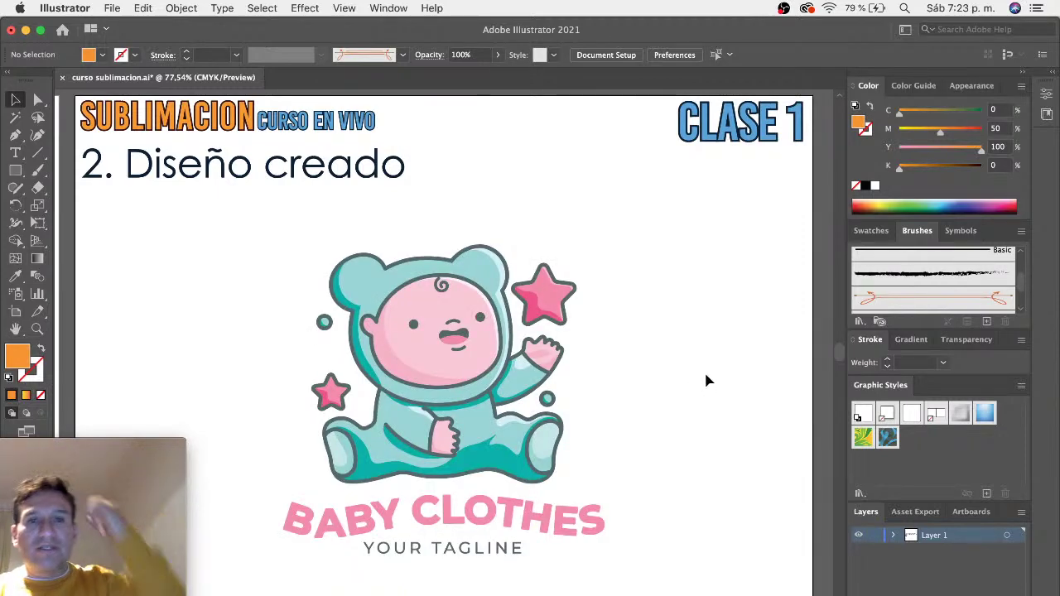
# Select the Baby Clothes logo group and zoom out over the row of course artboards
pyautogui.click(527, 348)
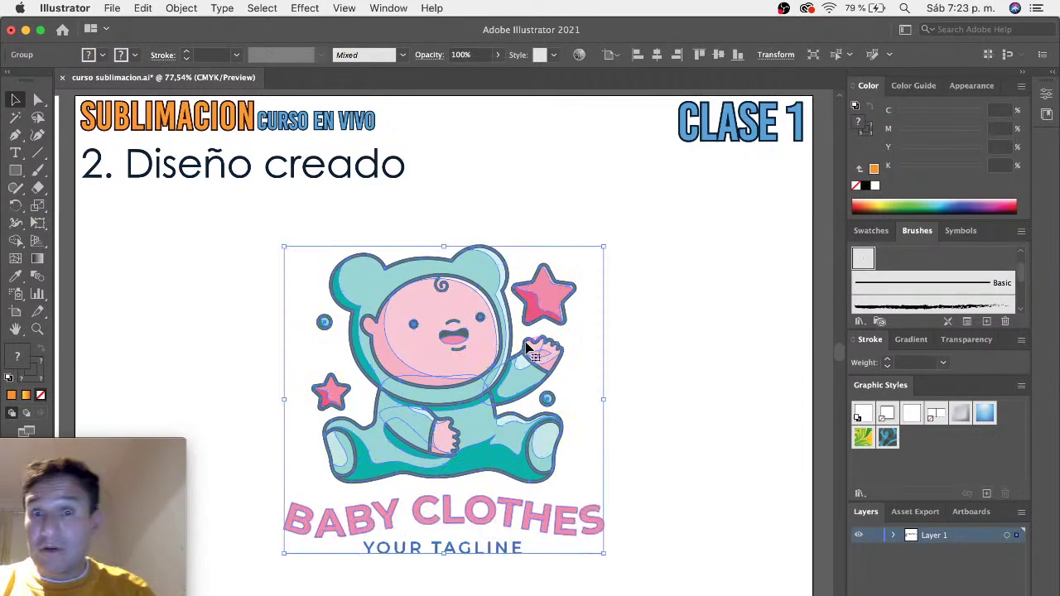
pyautogui.click(675, 344)
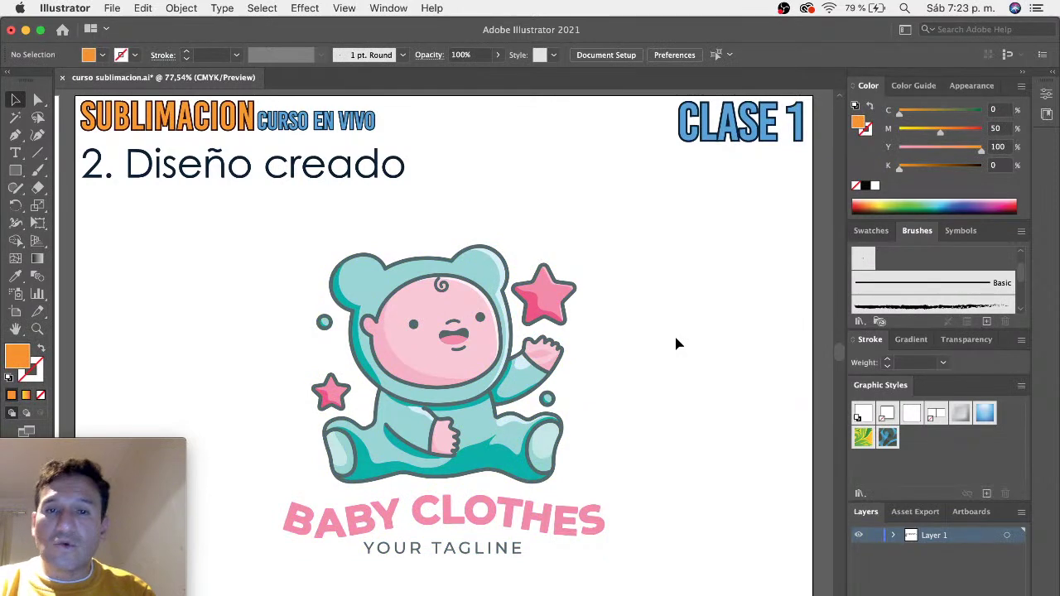
pyautogui.click(488, 368)
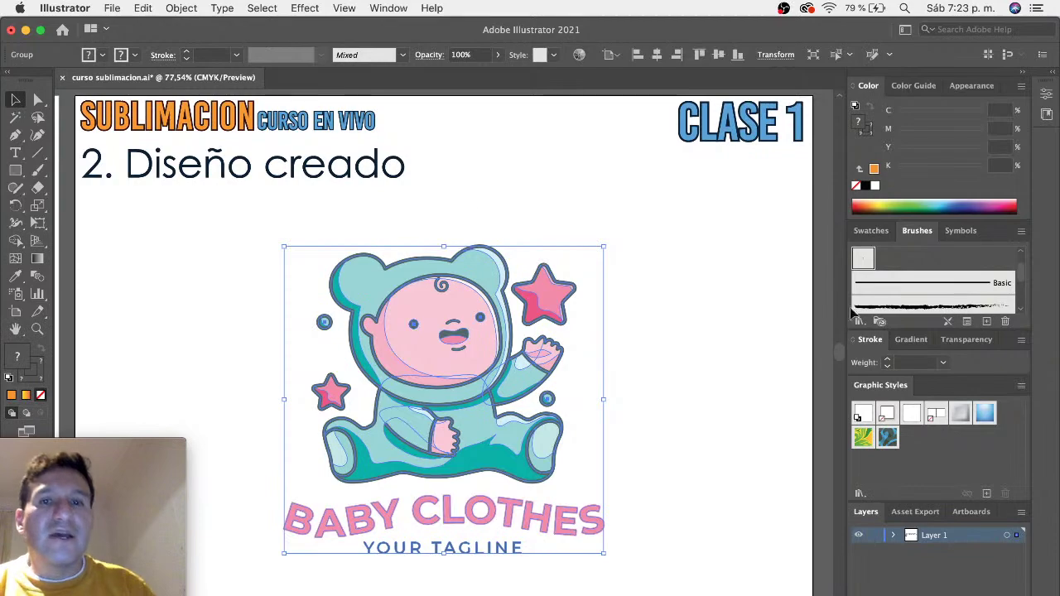
pyautogui.click(499, 179)
pyautogui.moveTo(585, 218)
pyautogui.mouseDown()
pyautogui.moveTo(397, 233)
pyautogui.moveTo(256, 299)
pyautogui.mouseUp()
# Add a new blank artboard with the Artboard tool beside Artboard 10
pyautogui.hscroll(-5, 292, 303)
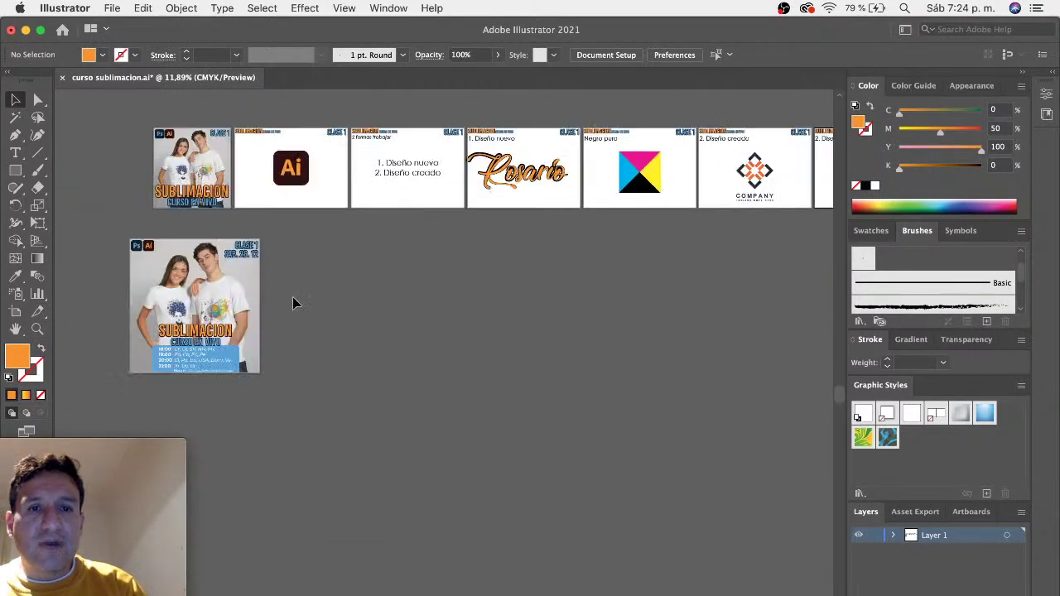
pyautogui.hotkey('shift', 'o')
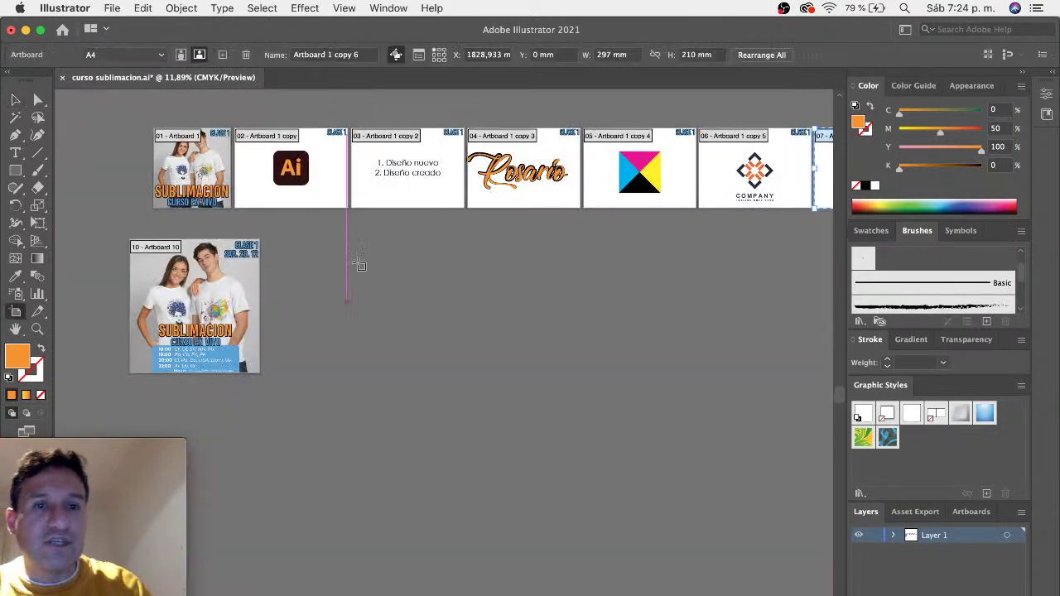
pyautogui.click(247, 286)
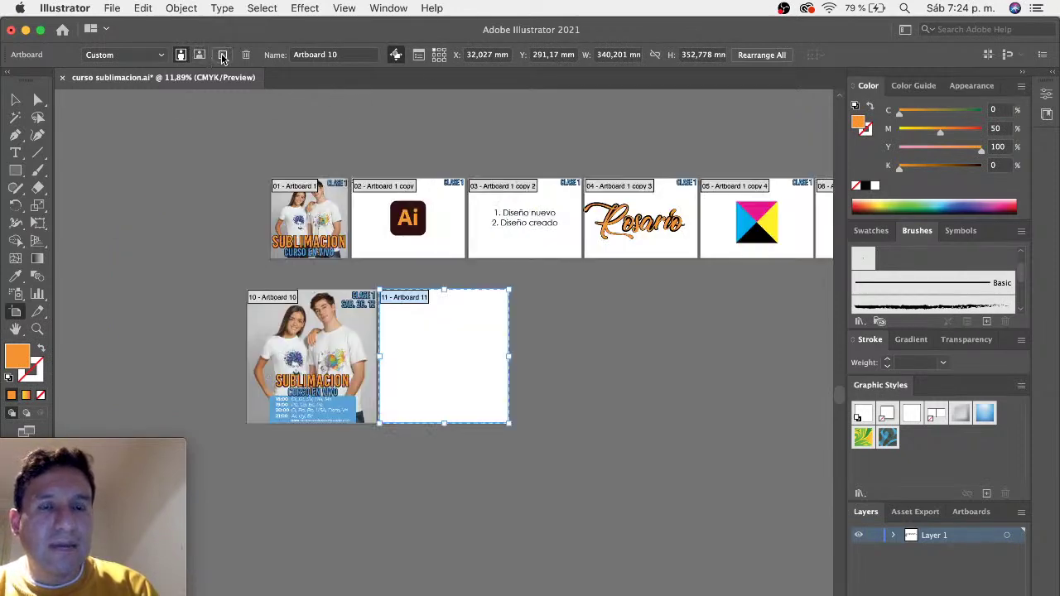
pyautogui.click(222, 55)
pyautogui.moveTo(451, 366)
pyautogui.mouseDown()
pyautogui.moveTo(650, 508)
pyautogui.moveTo(387, 335)
pyautogui.mouseUp()
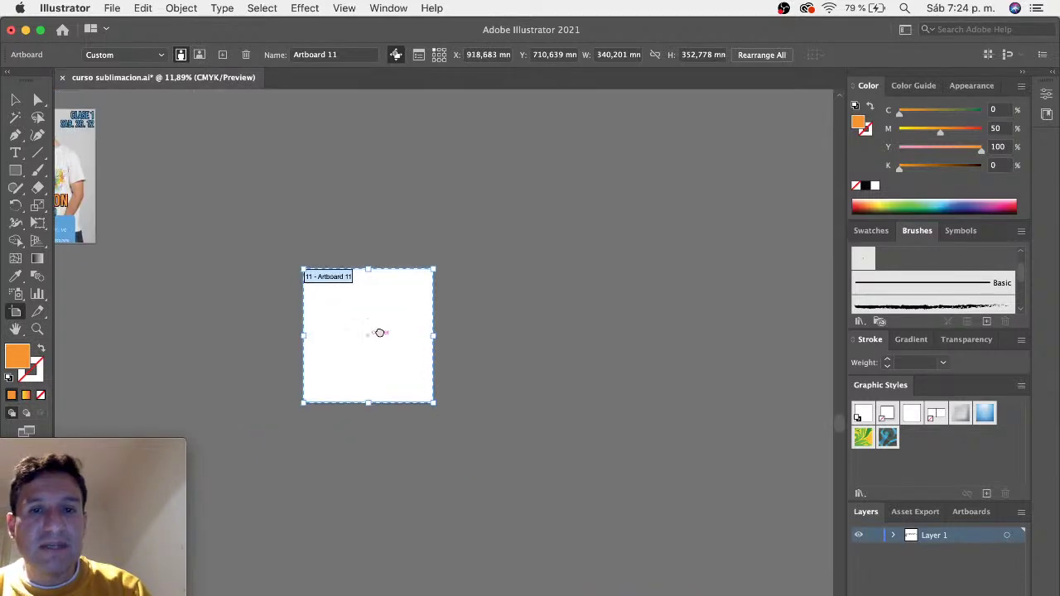
# Size Artboard 11 to 450 × 450 mm and place it below the artboard row
pyautogui.click(418, 55)
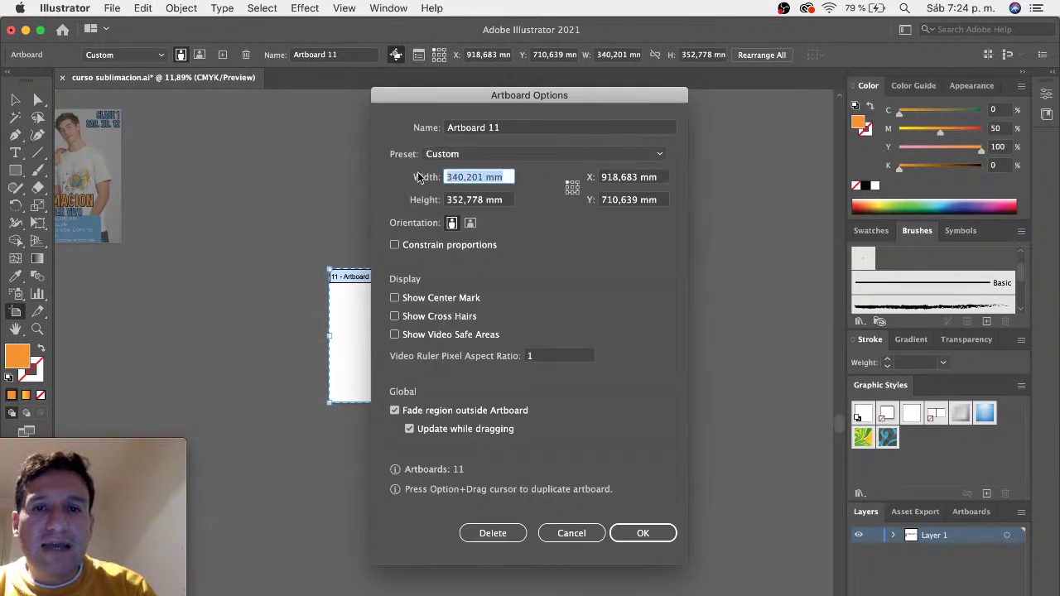
pyautogui.write('45')
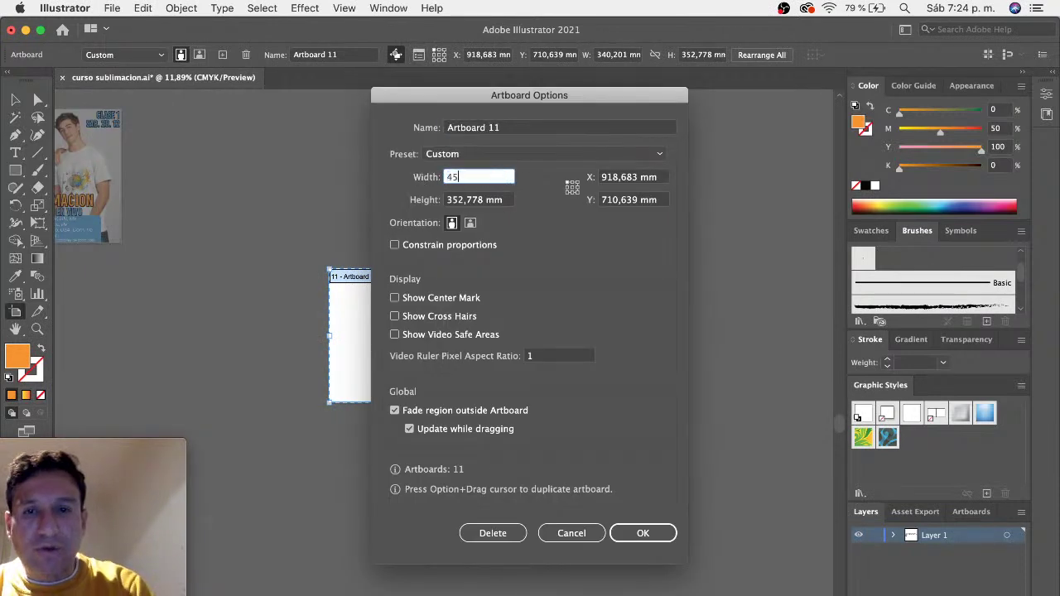
pyautogui.write('0')
pyautogui.press('Tab')
pyautogui.write('450')
pyautogui.press('Tab')
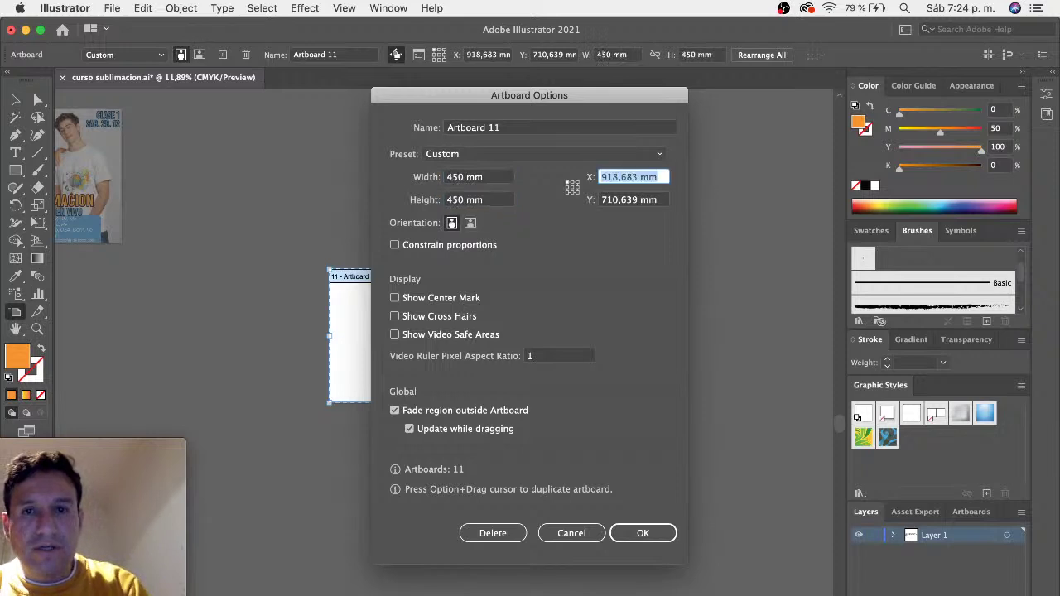
pyautogui.click(644, 532)
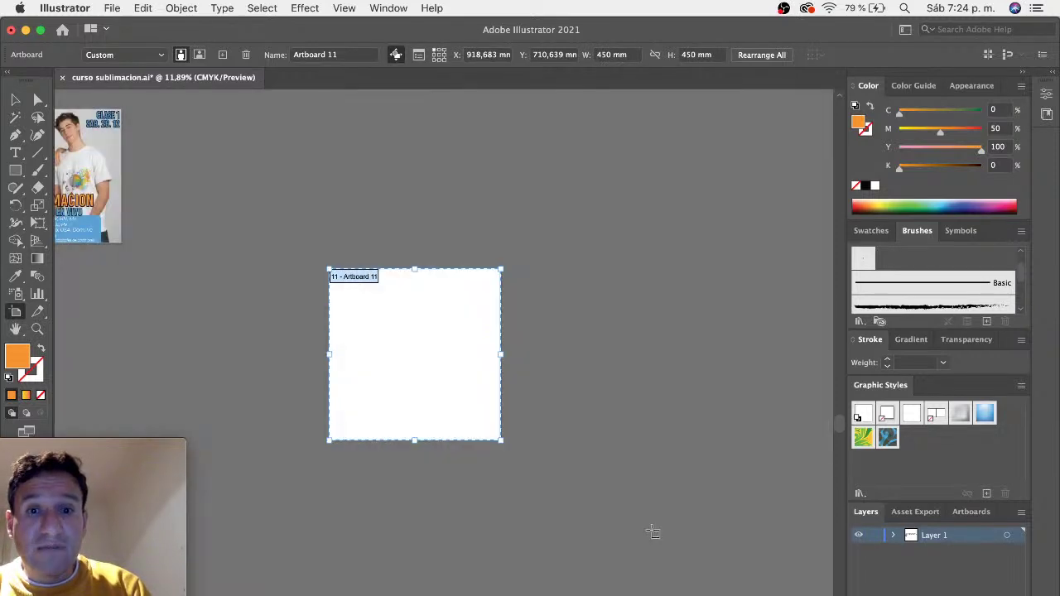
pyautogui.scroll(5, 496, 455)
pyautogui.hscroll(-4, 497, 455)
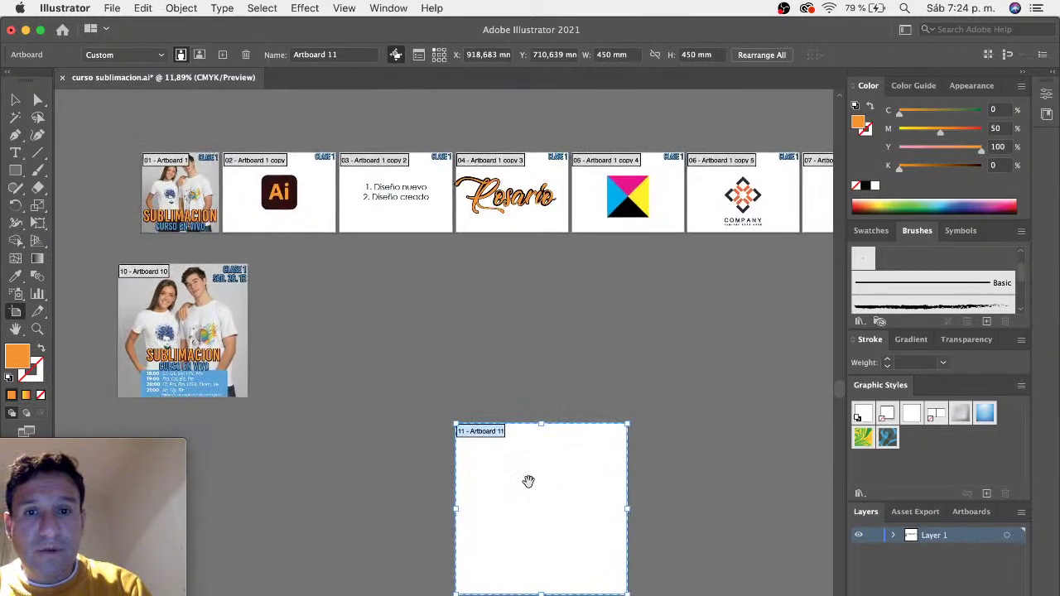
pyautogui.moveTo(527, 483)
pyautogui.mouseDown()
pyautogui.moveTo(619, 350)
pyautogui.moveTo(321, 342)
pyautogui.moveTo(408, 344)
pyautogui.mouseUp()
pyautogui.hscroll(10, 672, 326)
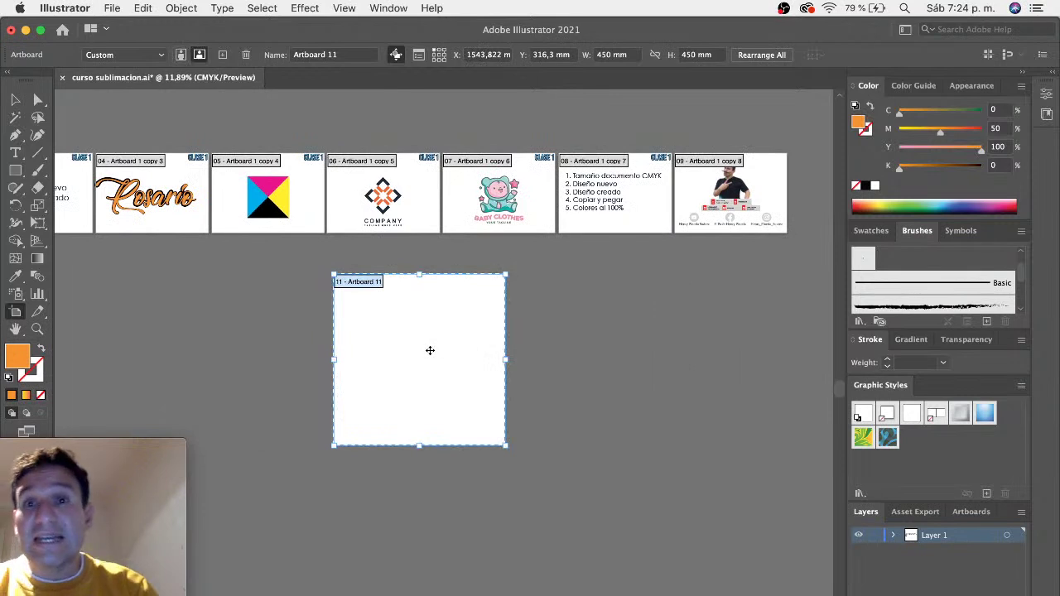
pyautogui.press('Escape')
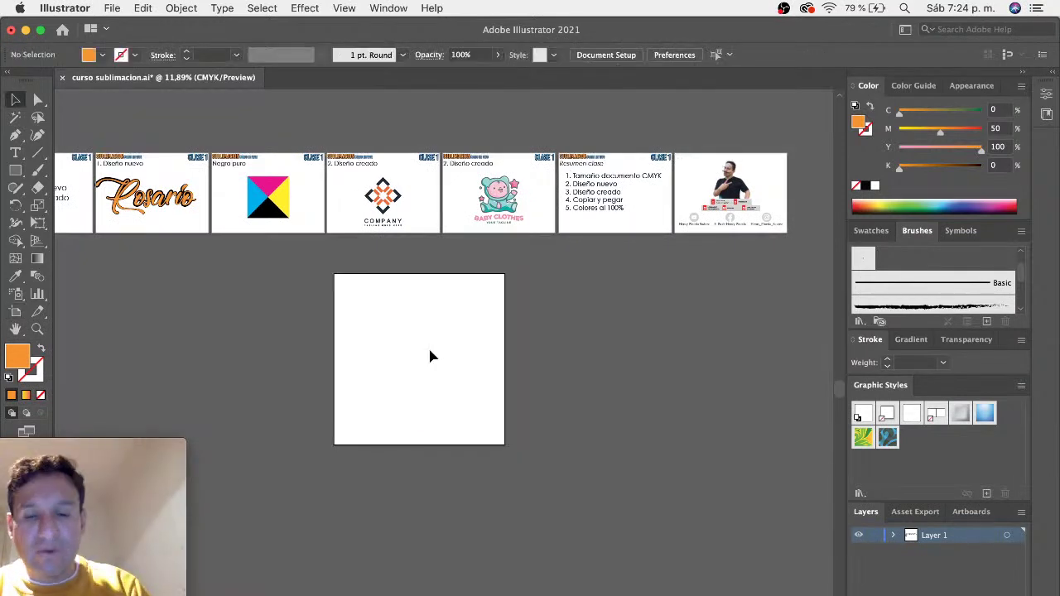
# Move the Baby Clothes logo onto Artboard 11 and enlarge it by its corner handles
pyautogui.click(509, 203)
pyautogui.moveTo(508, 201)
pyautogui.mouseDown()
pyautogui.moveTo(440, 354)
pyautogui.moveTo(495, 297)
pyautogui.mouseUp()
pyautogui.moveTo(392, 401); pyautogui.dragTo(349, 439)
pyautogui.moveTo(497, 295); pyautogui.dragTo(499, 293)
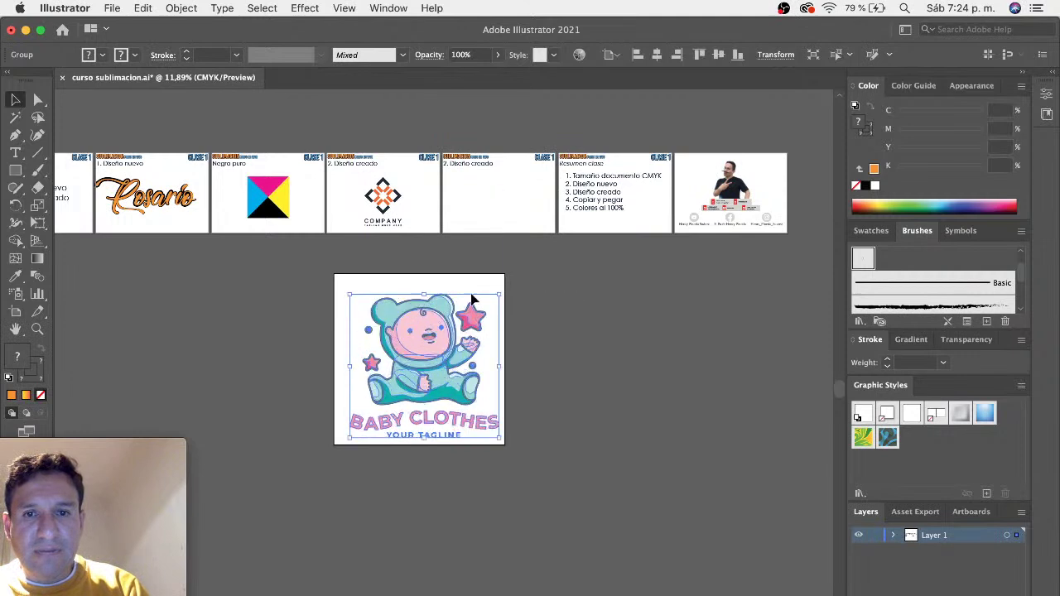
pyautogui.moveTo(349, 295); pyautogui.dragTo(336, 283)
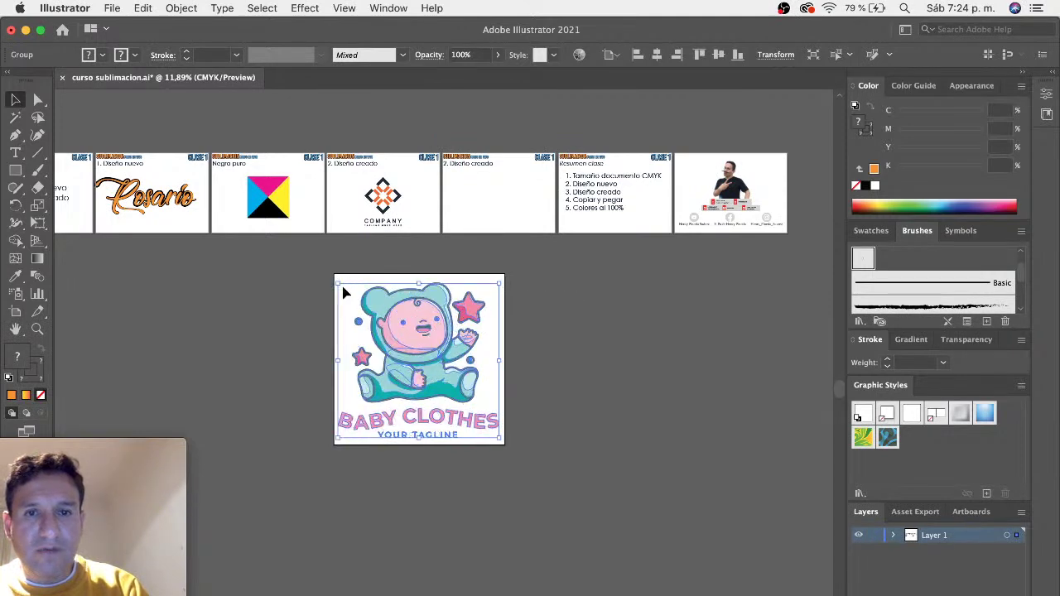
# Centre the logo horizontally and vertically on Artboard 11, then reselect the whole group
pyautogui.click(657, 55)
pyautogui.click(718, 55)
pyautogui.click(602, 328)
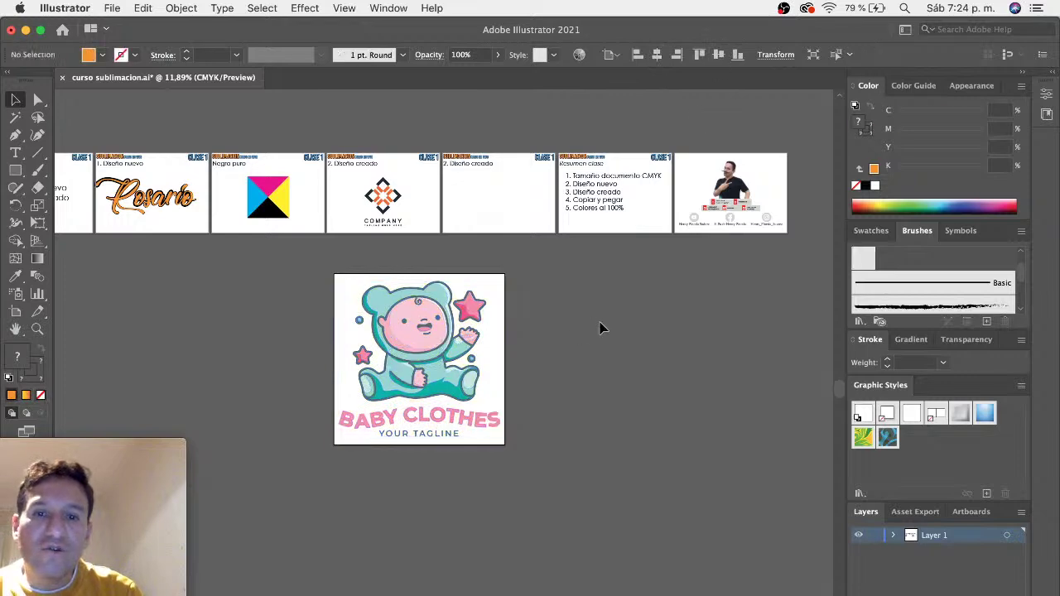
pyautogui.scroll(3, 536, 398)
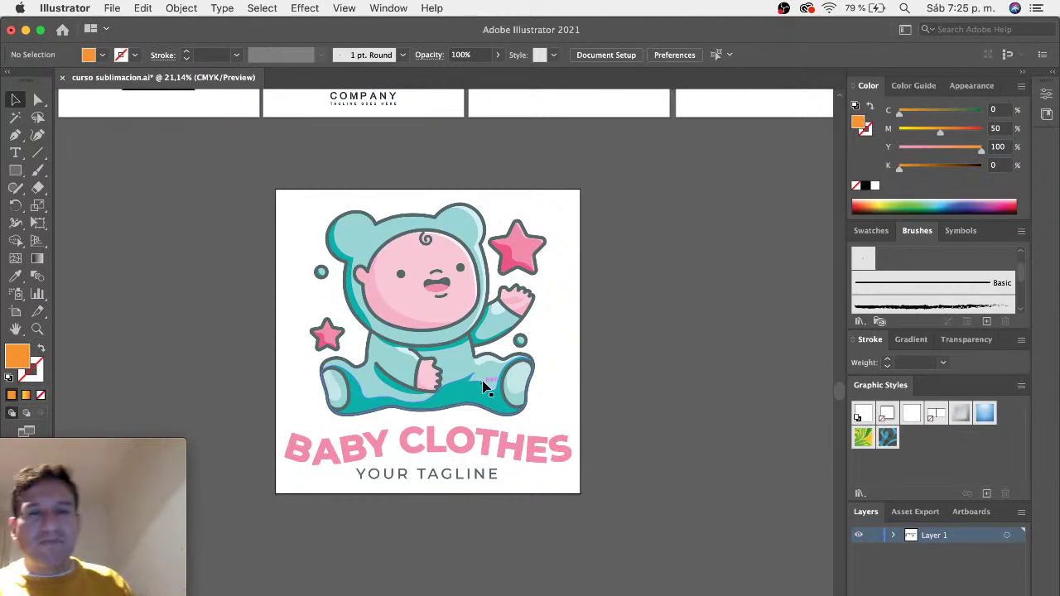
pyautogui.click(420, 237)
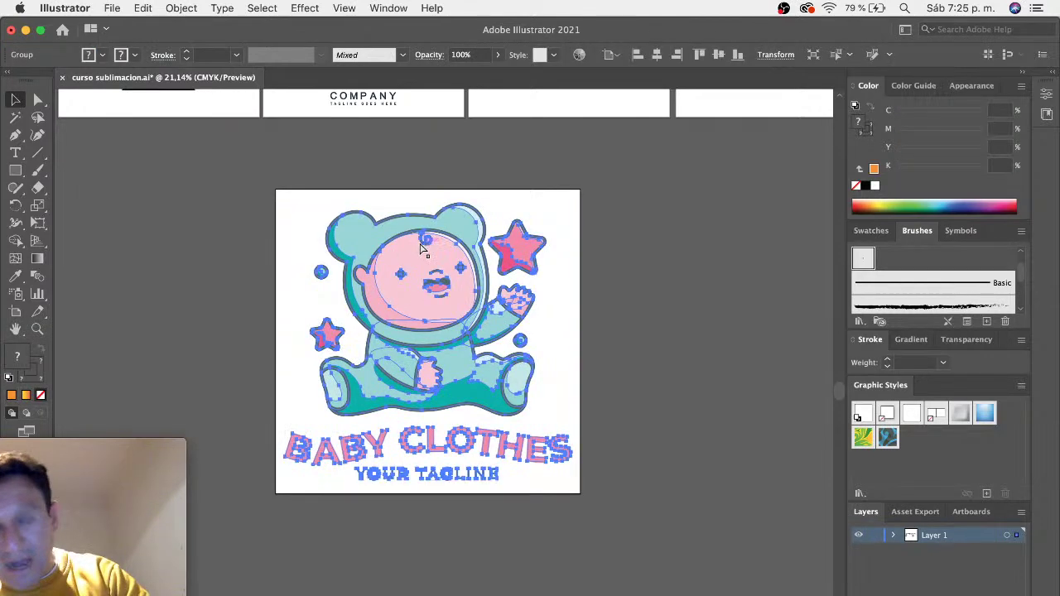
pyautogui.press('super+Tab')
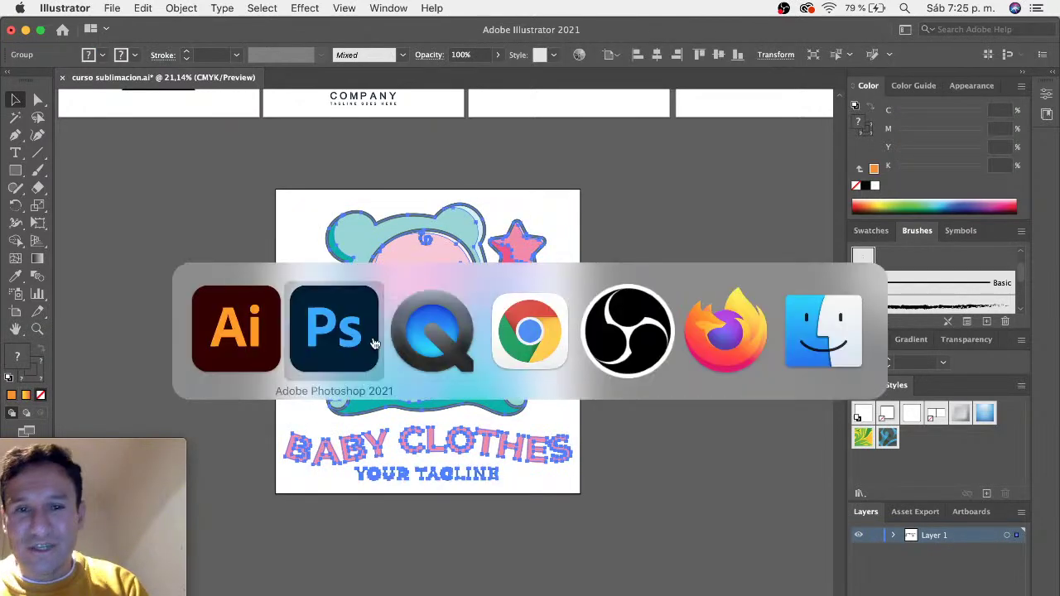
# Start a new clipboard-preset document set to 45 × 45 cm at 300 pixels/inch
pyautogui.press('super+n')
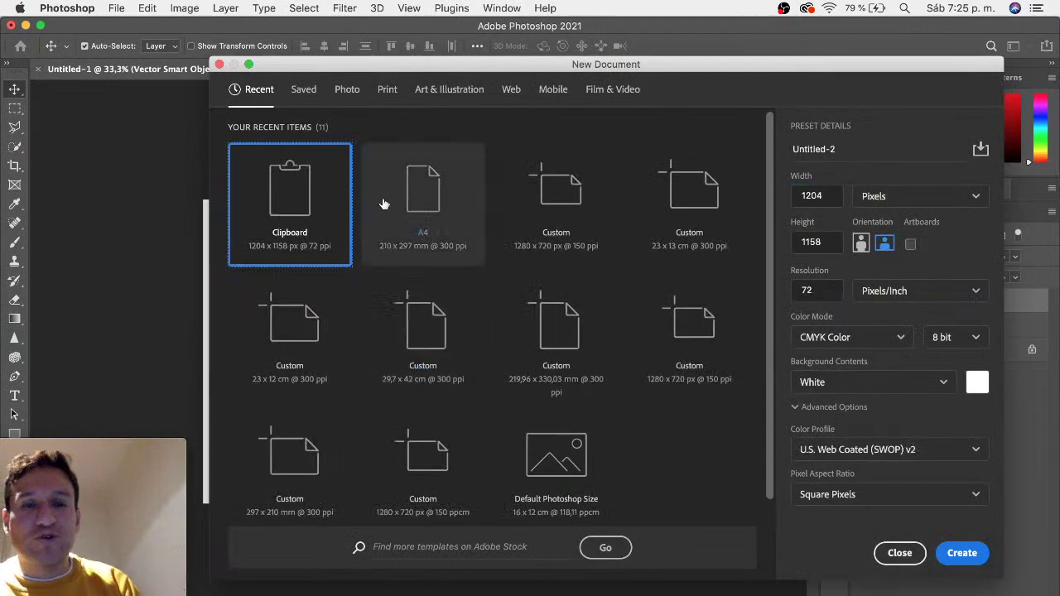
pyautogui.moveTo(456, 58)
pyautogui.mouseDown()
pyautogui.moveTo(508, 61)
pyautogui.moveTo(480, 47)
pyautogui.mouseUp()
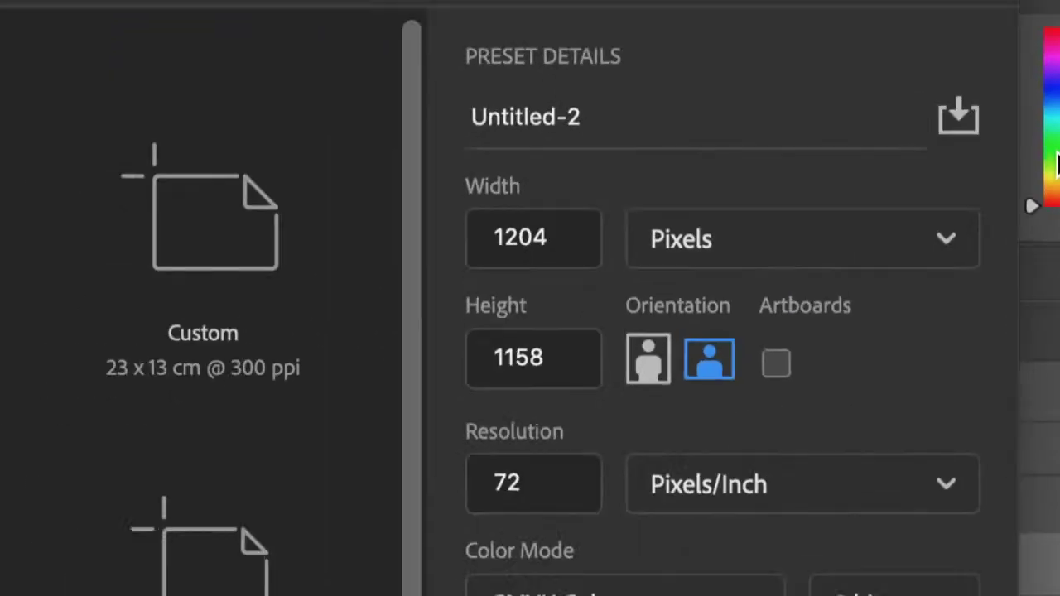
pyautogui.click(958, 239)
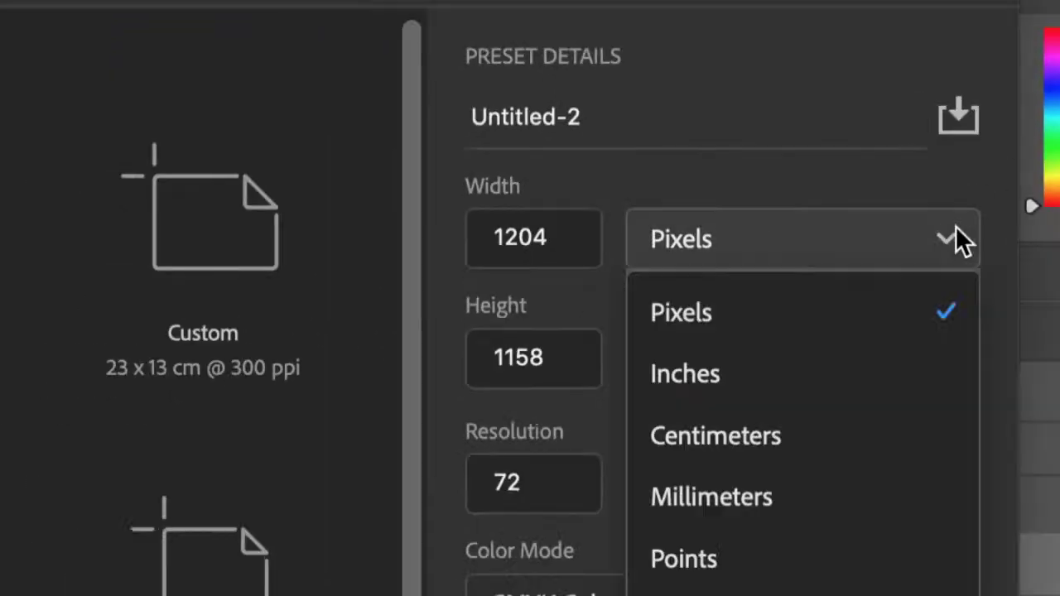
pyautogui.click(832, 432)
pyautogui.moveTo(572, 241); pyautogui.dragTo(413, 237)
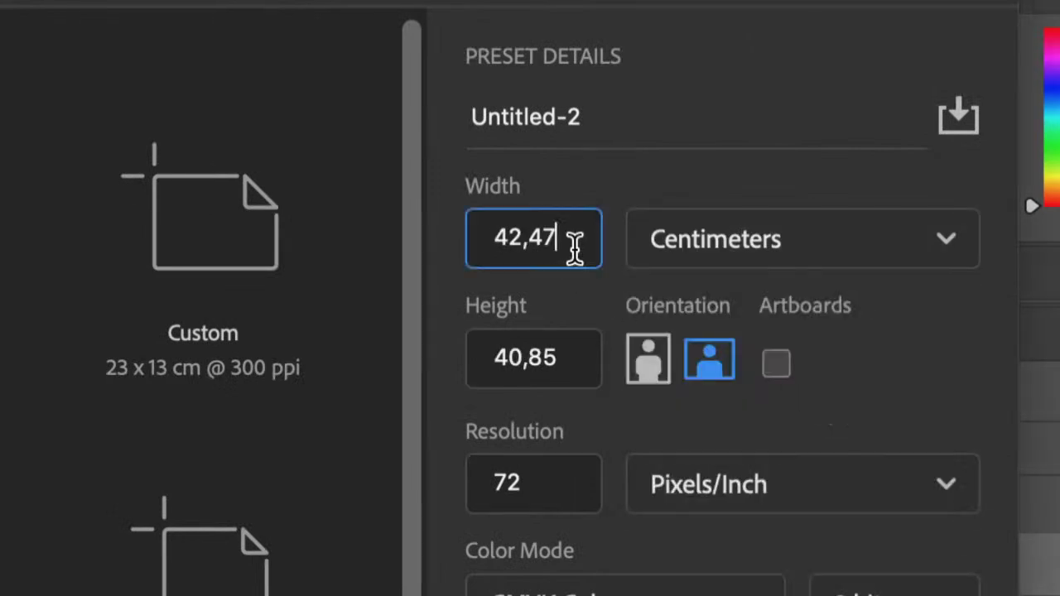
pyautogui.write('45')
pyautogui.press('Tab')
pyautogui.press('Tab')
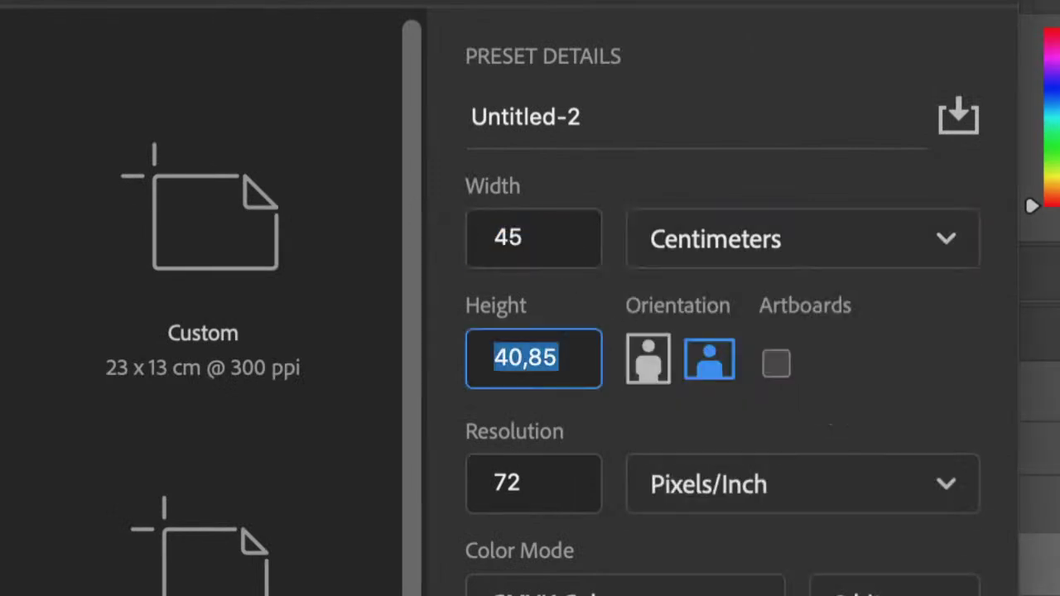
pyautogui.write('45')
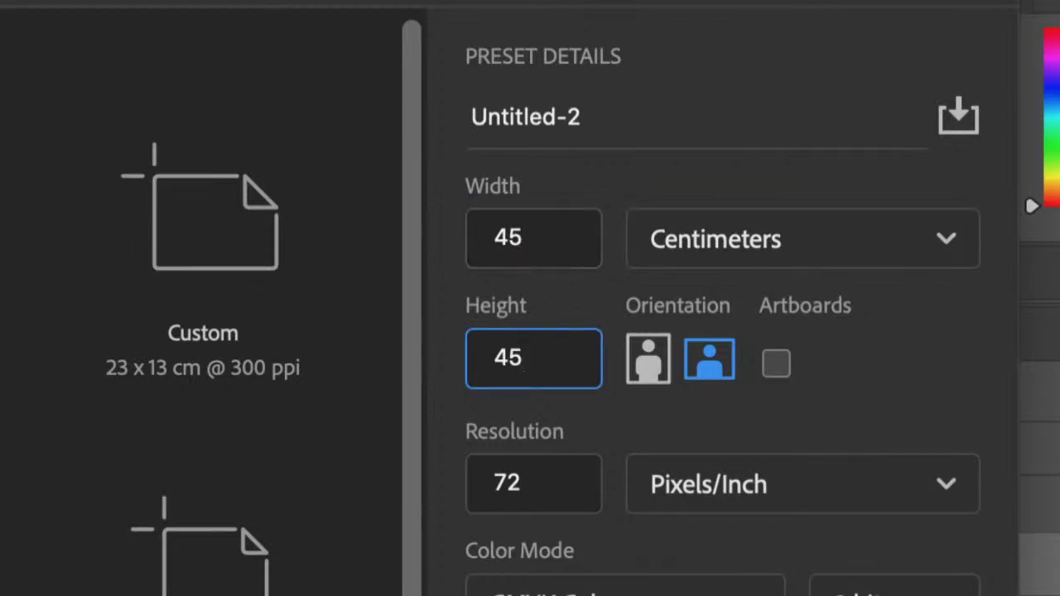
pyautogui.moveTo(539, 354); pyautogui.dragTo(440, 354)
pyautogui.write('3')
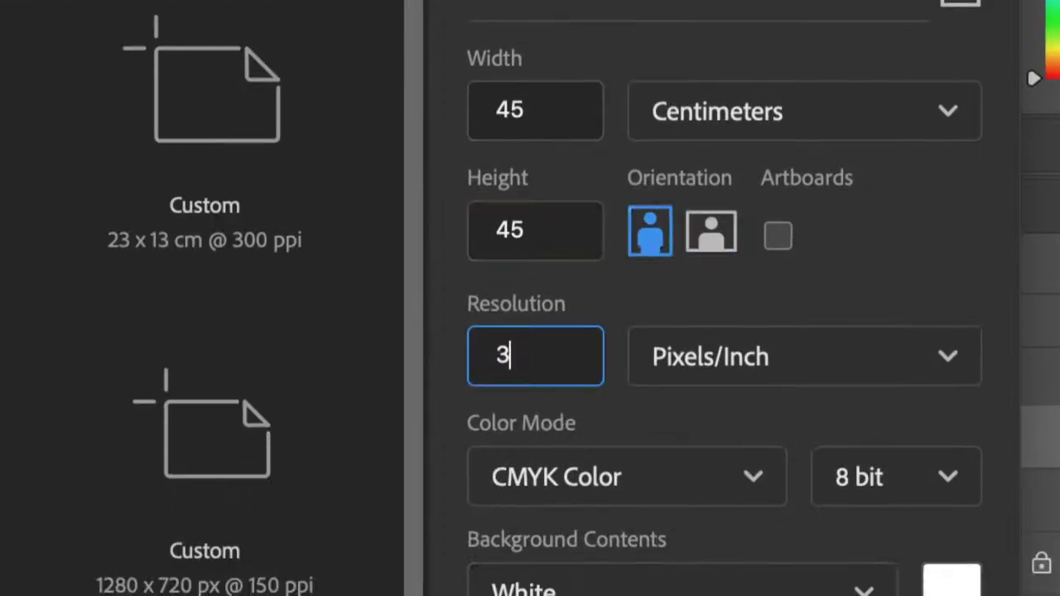
pyautogui.write('00')
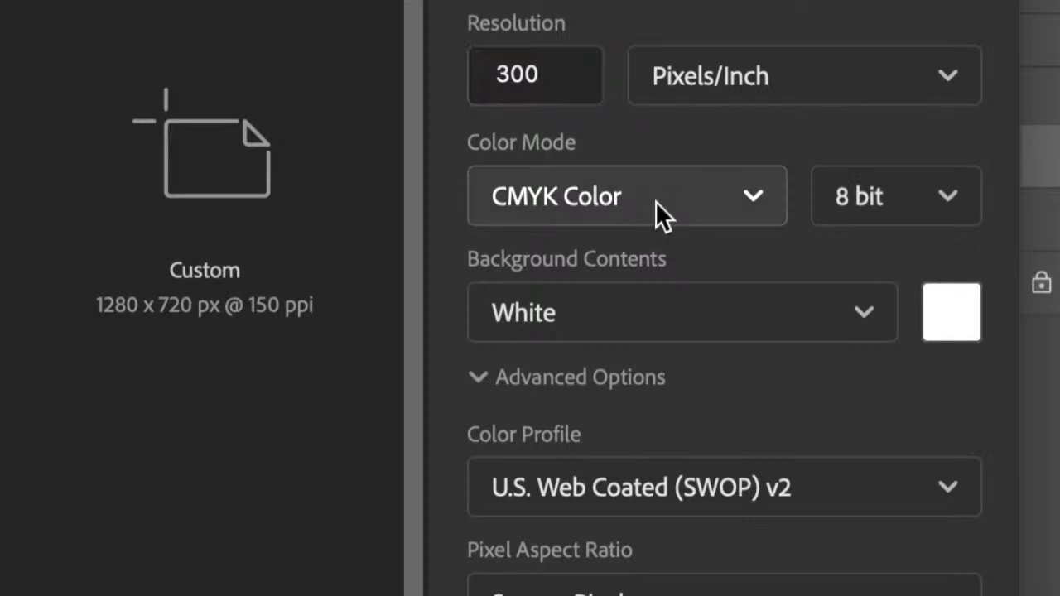
# Choose RGB Color in the New Document dialog's Color Mode dropdown
pyautogui.click(655, 204)
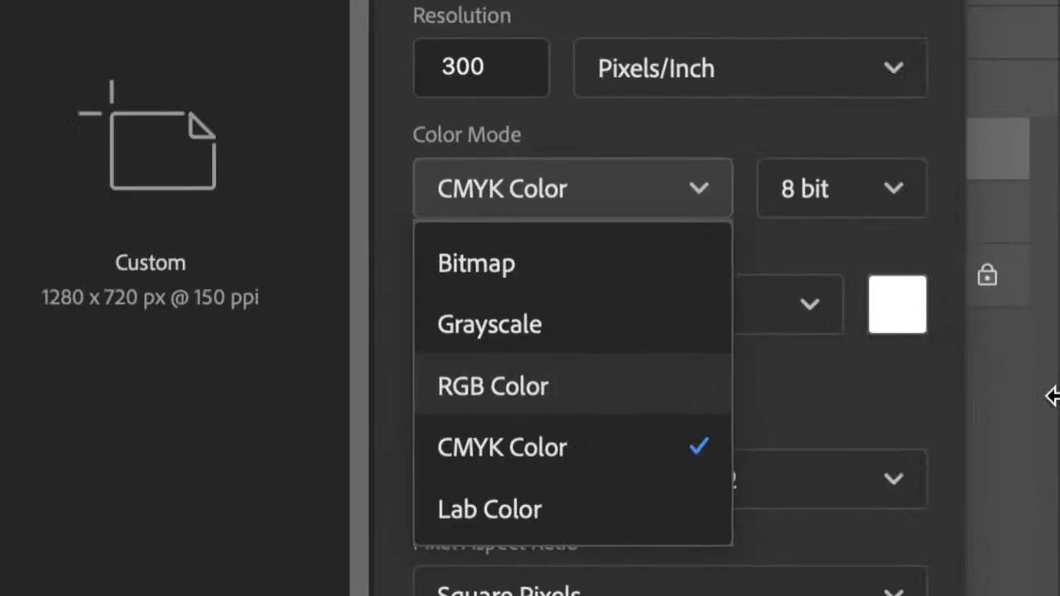
pyautogui.click(575, 393)
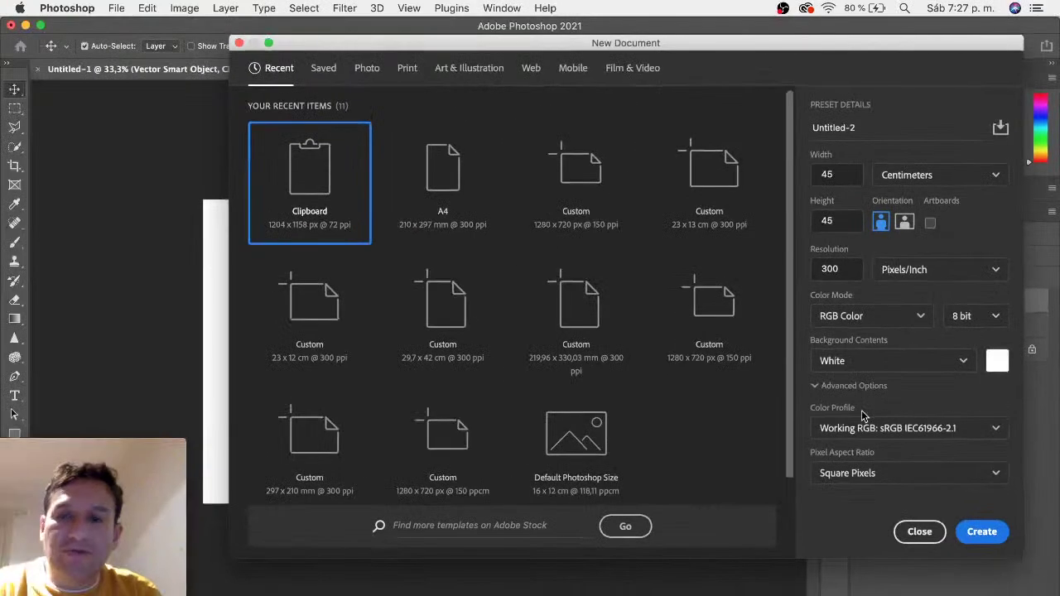
# Create the document, paste the Baby Clothes logo as a Smart Object, and scale it to 94.57%
pyautogui.click(981, 532)
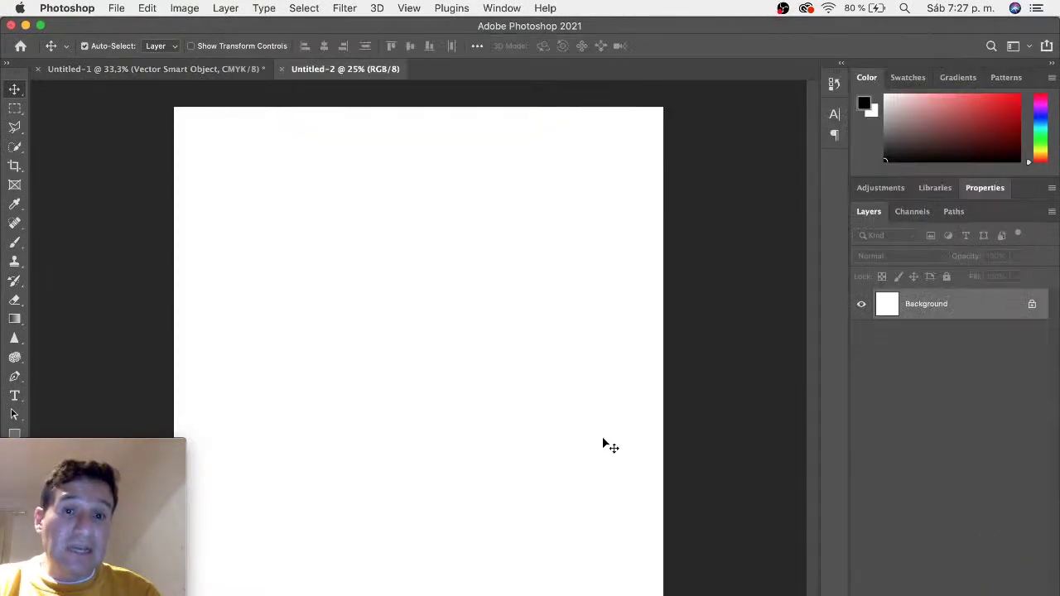
pyautogui.press('super+v')
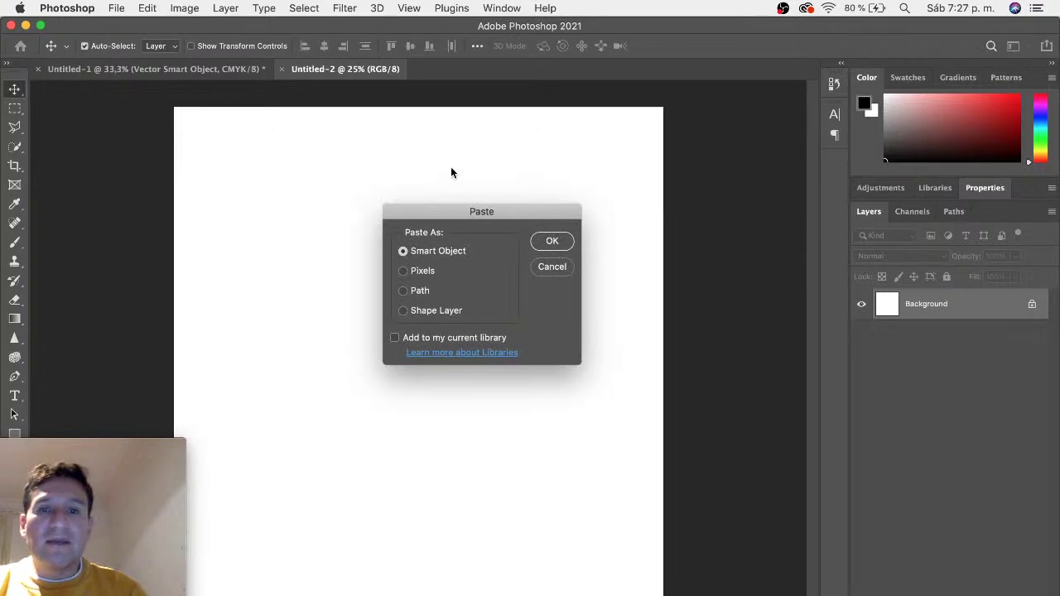
pyautogui.click(552, 241)
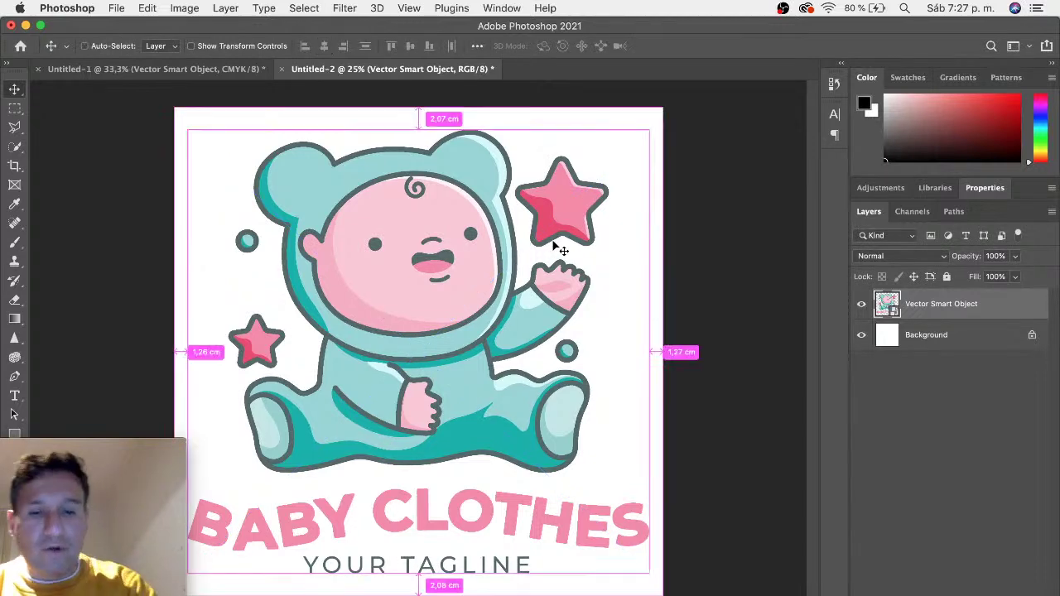
pyautogui.hotkey('ctrl', 't')
pyautogui.moveTo(651, 132); pyautogui.dragTo(637, 145)
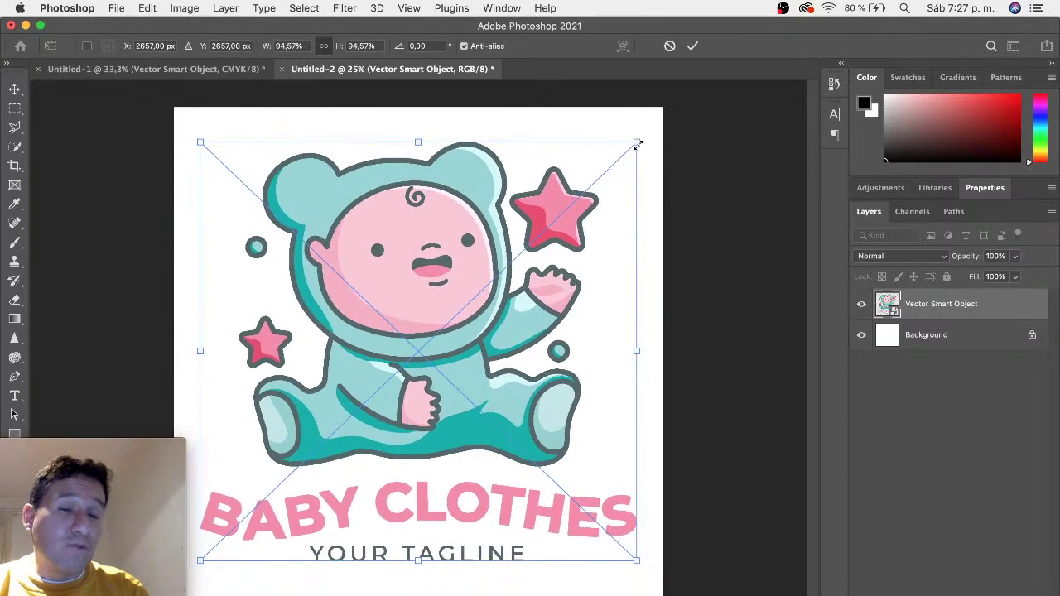
pyautogui.press('Return')
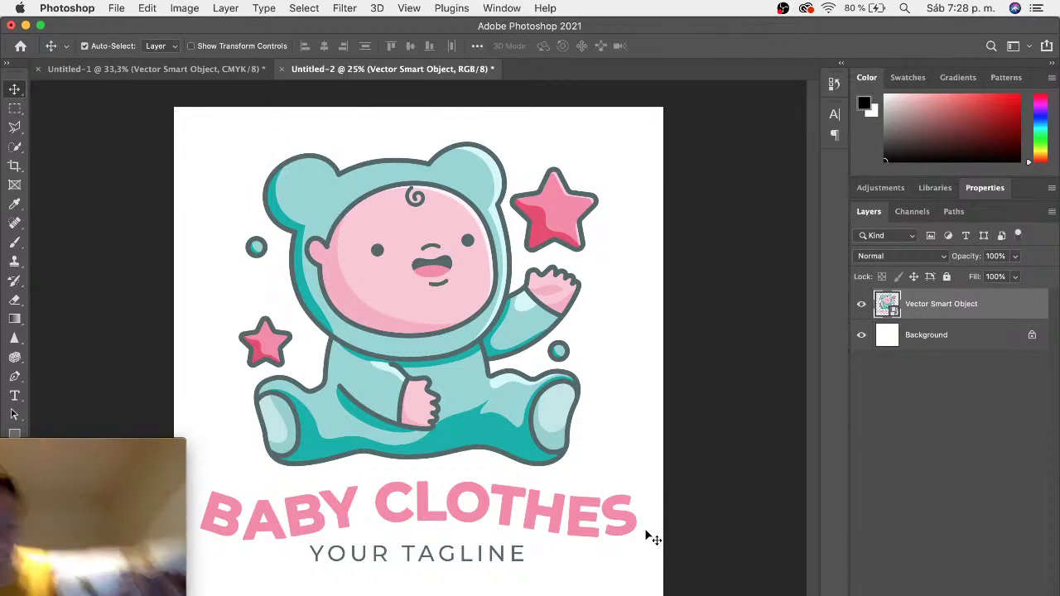
pyautogui.moveTo(166, 446)
pyautogui.mouseDown()
pyautogui.moveTo(391, 150)
pyautogui.moveTo(340, 139)
pyautogui.mouseUp()
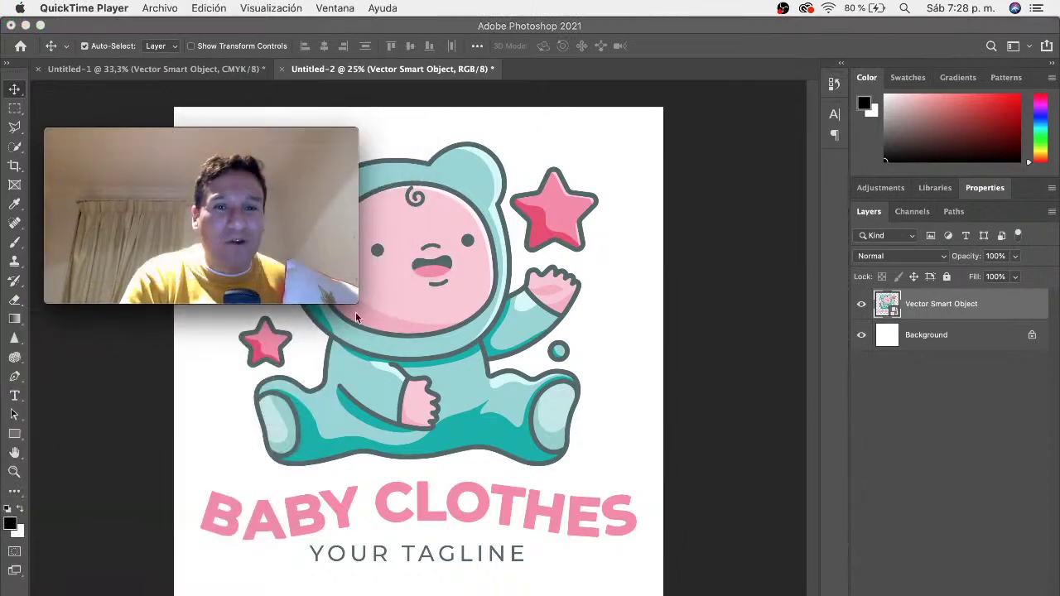
pyautogui.moveTo(356, 306)
pyautogui.mouseDown()
pyautogui.moveTo(444, 374)
pyautogui.moveTo(479, 372)
pyautogui.mouseUp()
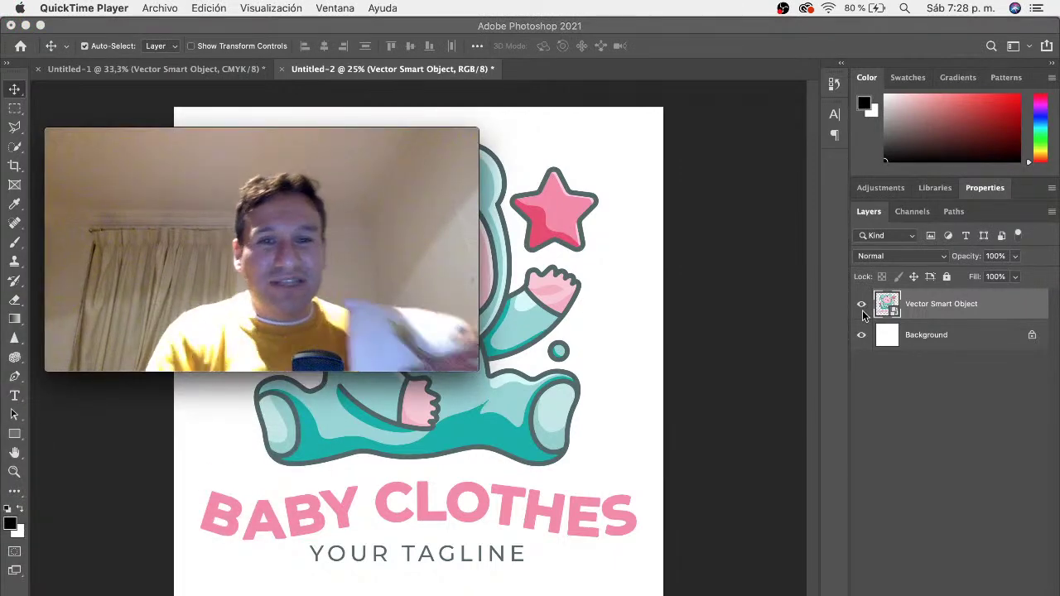
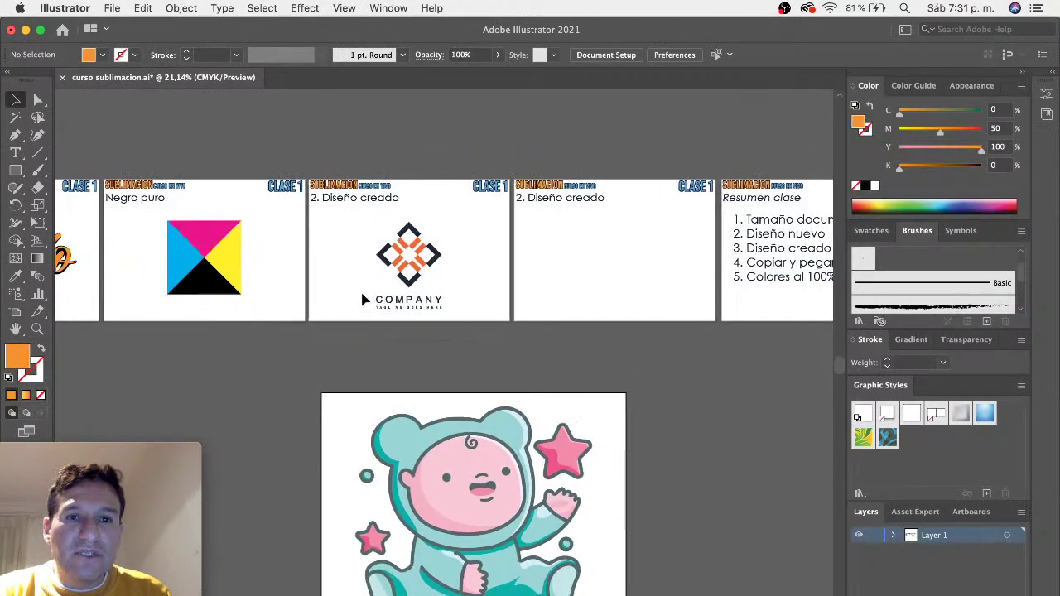
# Scroll left and up across the class artboards to the orange Rosario lettering under '1. Diseño nuevo'
pyautogui.hscroll(-10, 364, 300)
pyautogui.scroll(3, 348, 240)
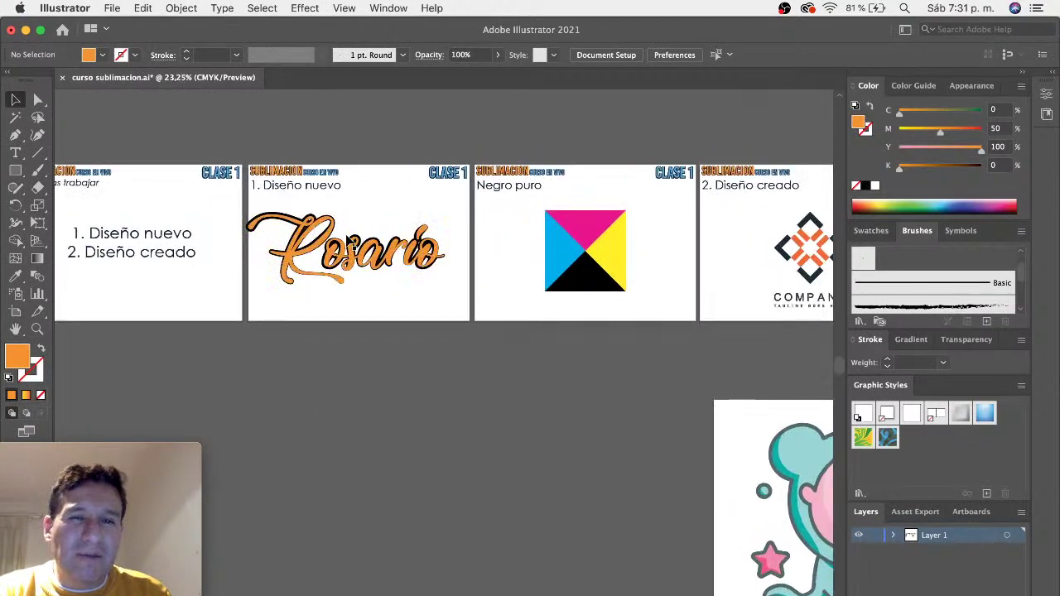
pyautogui.scroll(3, 348, 240)
pyautogui.scroll(3, 348, 240)
pyautogui.scroll(1, 347, 240)
pyautogui.hscroll(-3, 348, 240)
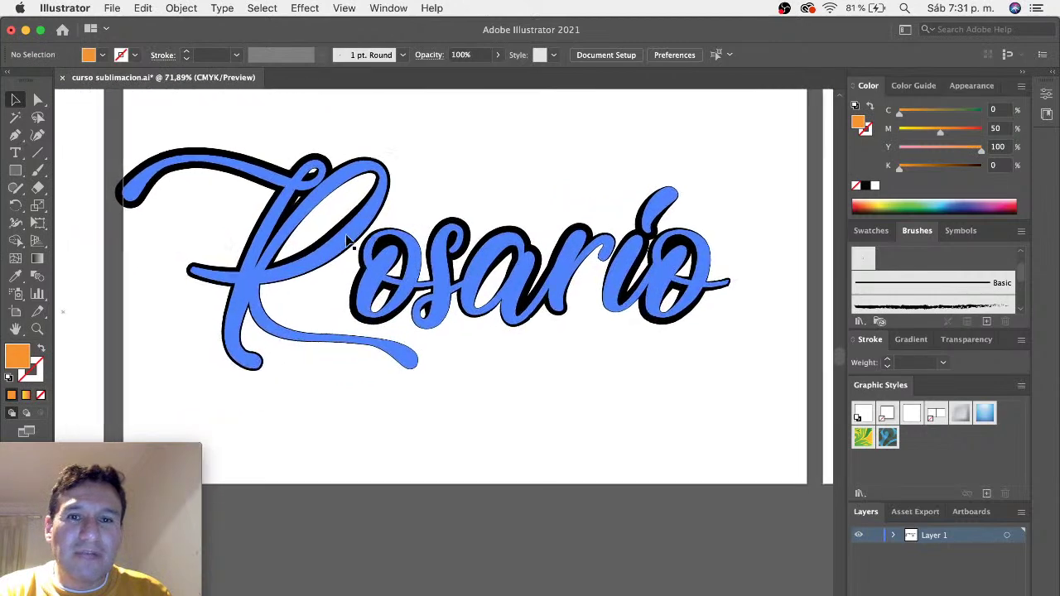
pyautogui.scroll(3, 639, 456)
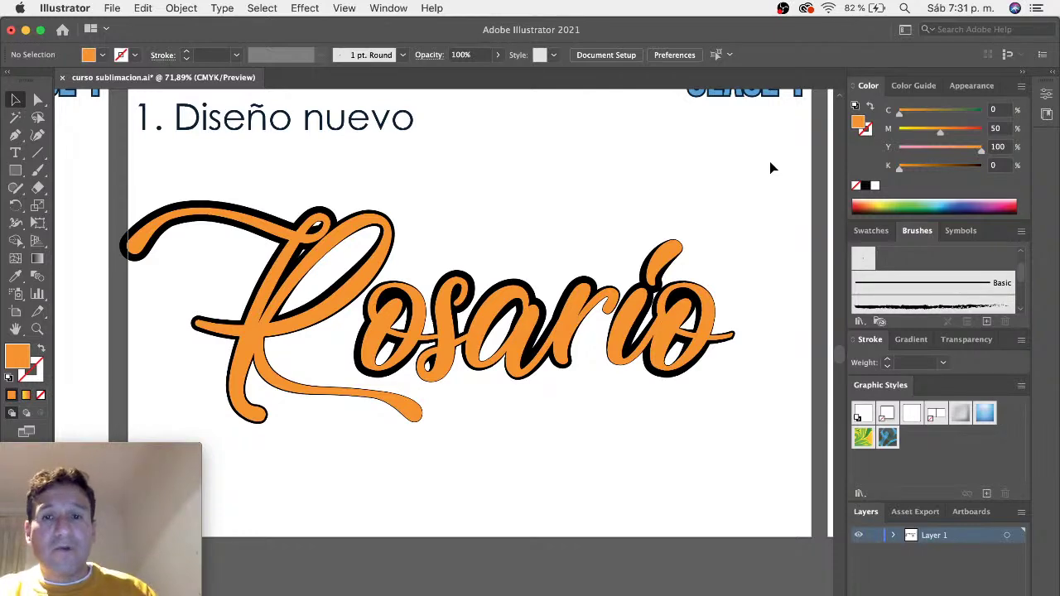
# Bring the Illustrator document back to the front and scroll toward the closing artboard
pyautogui.moveTo(770, 168); pyautogui.dragTo(622, 450)
pyautogui.click(646, 524)
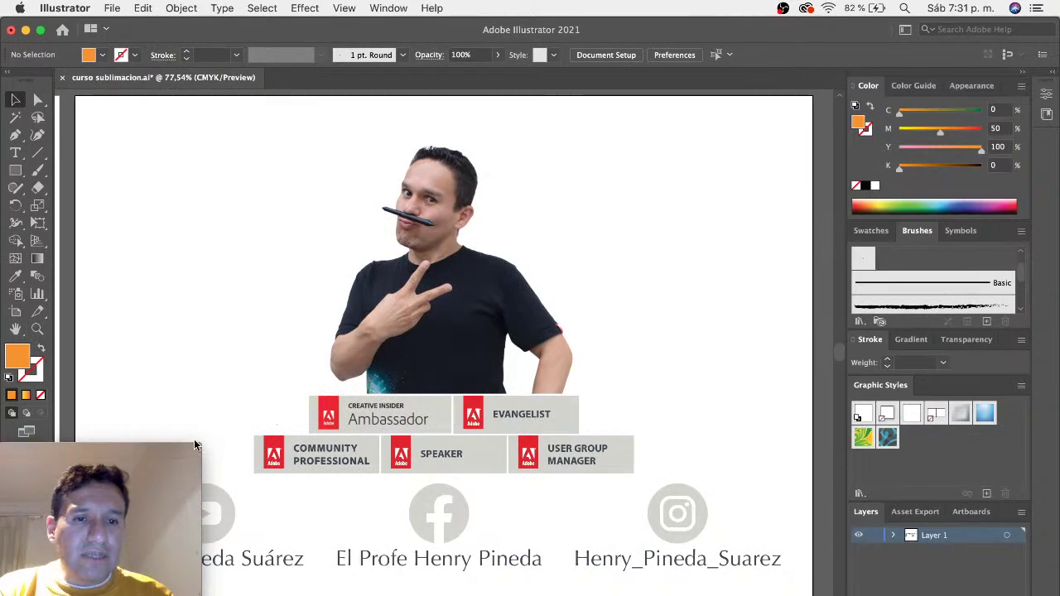
pyautogui.moveTo(196, 445); pyautogui.dragTo(121, 439)
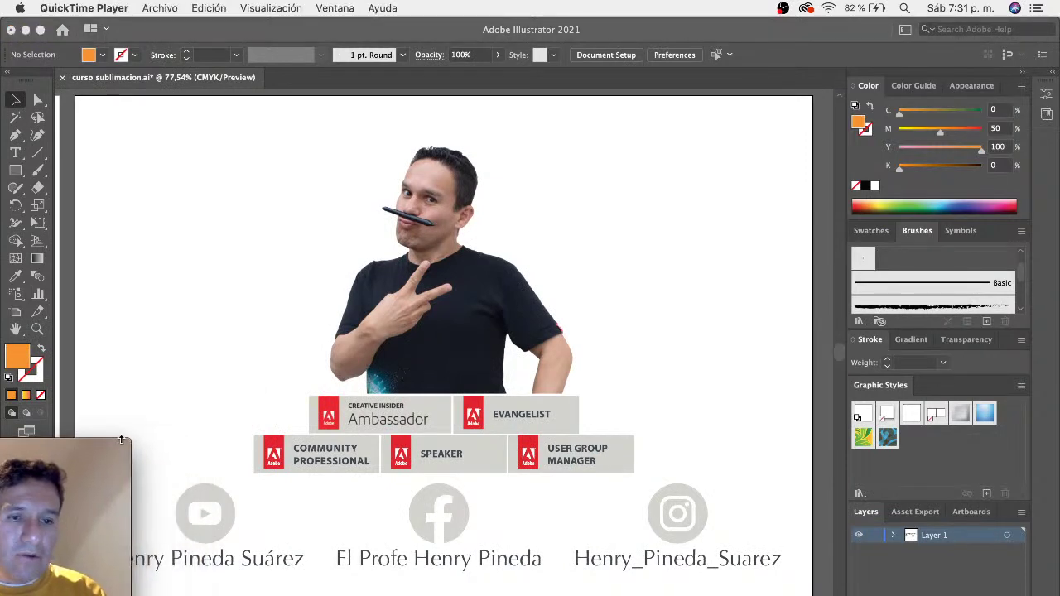
pyautogui.click(210, 388)
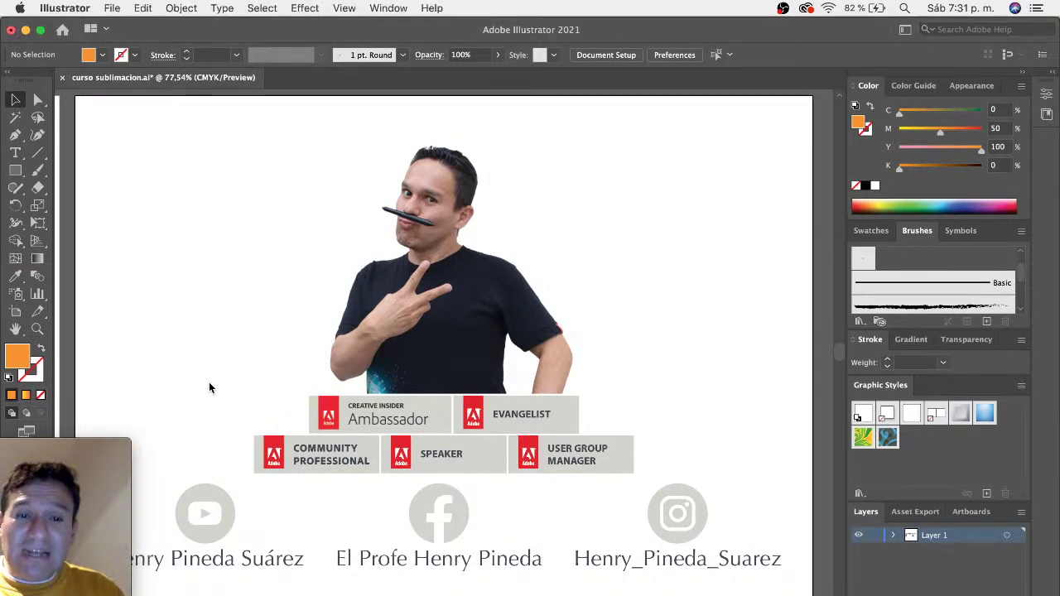
pyautogui.hscroll(-4, 209, 387)
pyautogui.scroll(-1, 210, 387)
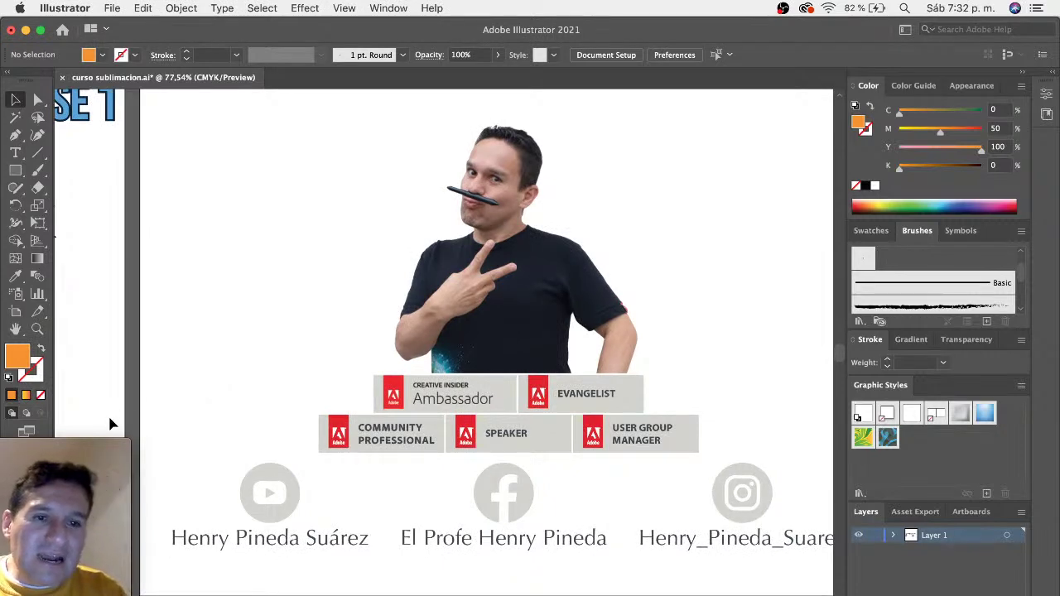
pyautogui.click(95, 448)
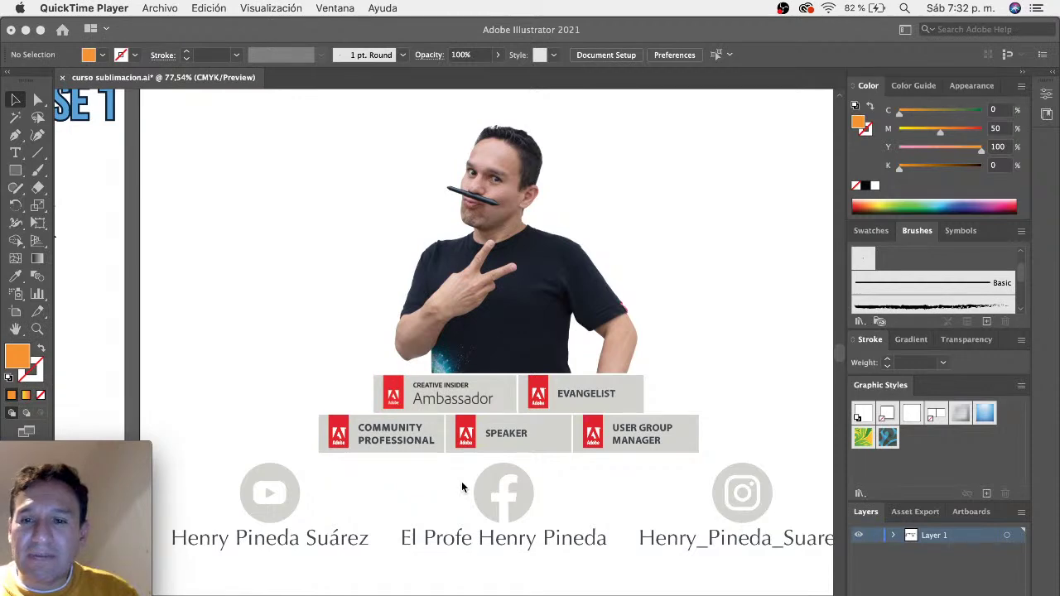
# Show the closing artboard with instructor photo and social links, then switch to YouTube Studio in Chrome
pyautogui.hscroll(2, 462, 487)
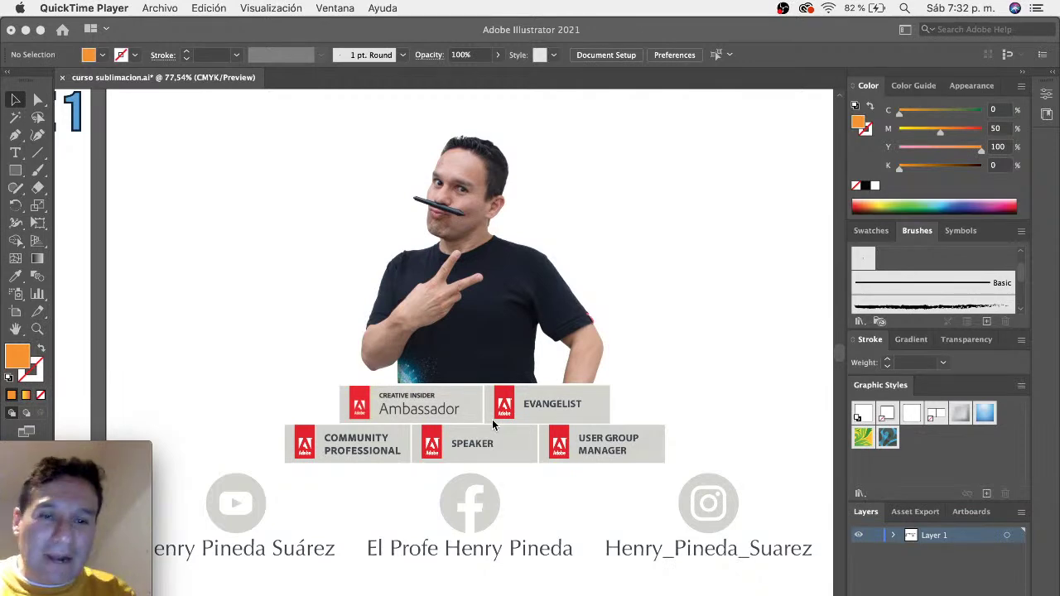
pyautogui.press('super+Tab')
pyautogui.click(515, 371)
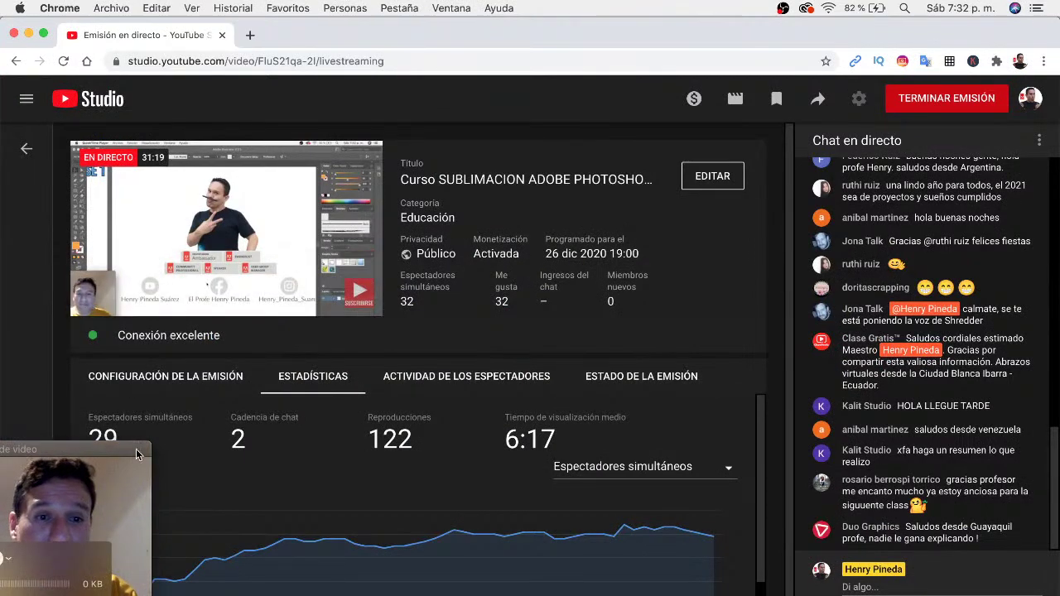
pyautogui.press('super+Tab')
pyautogui.moveTo(375, 322); pyautogui.dragTo(330, 255)
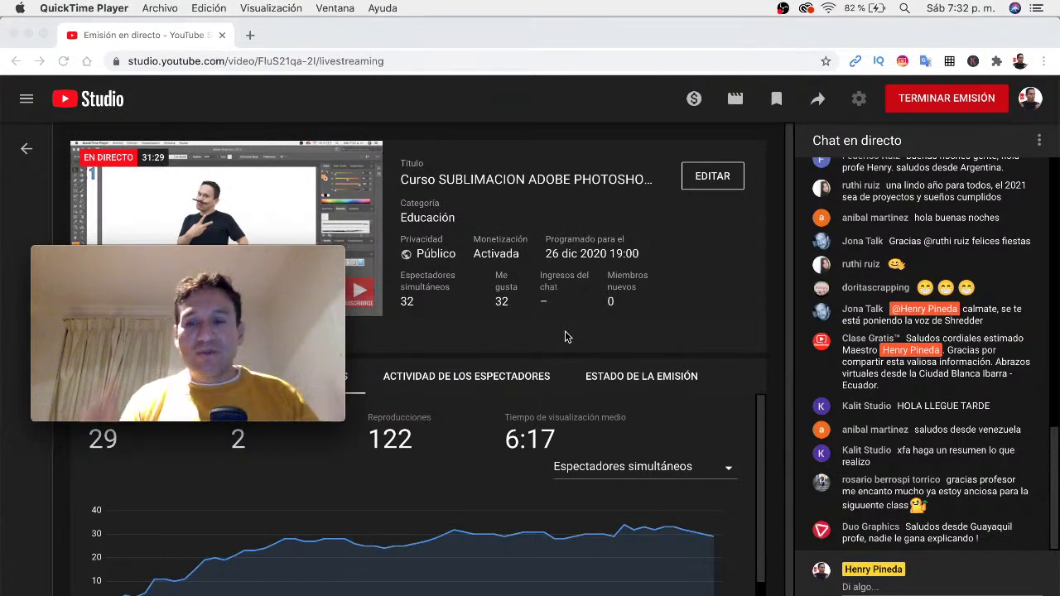
pyautogui.scroll(1, 911, 392)
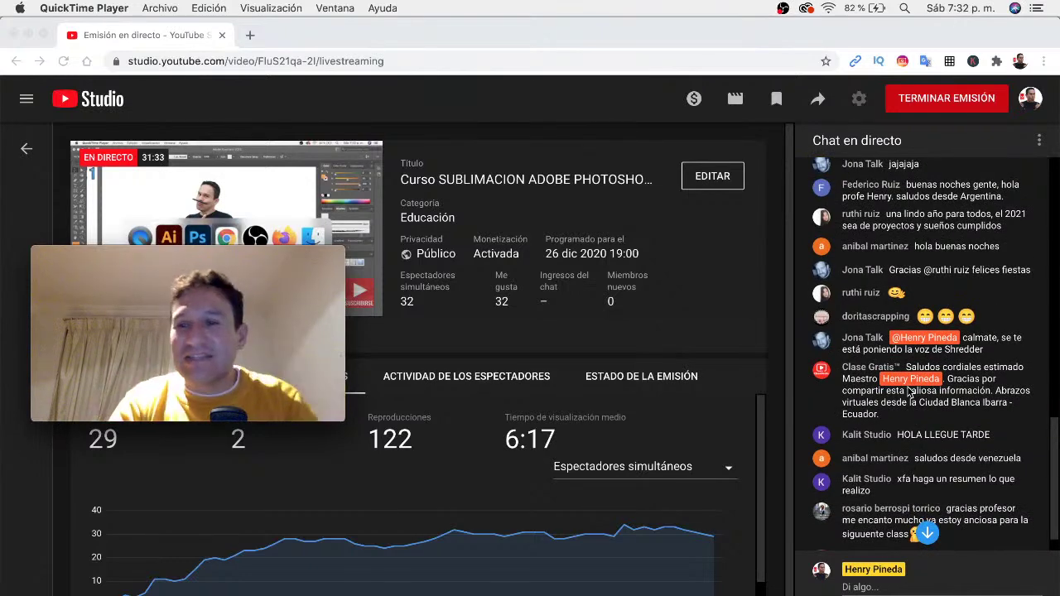
pyautogui.scroll(-1, 911, 392)
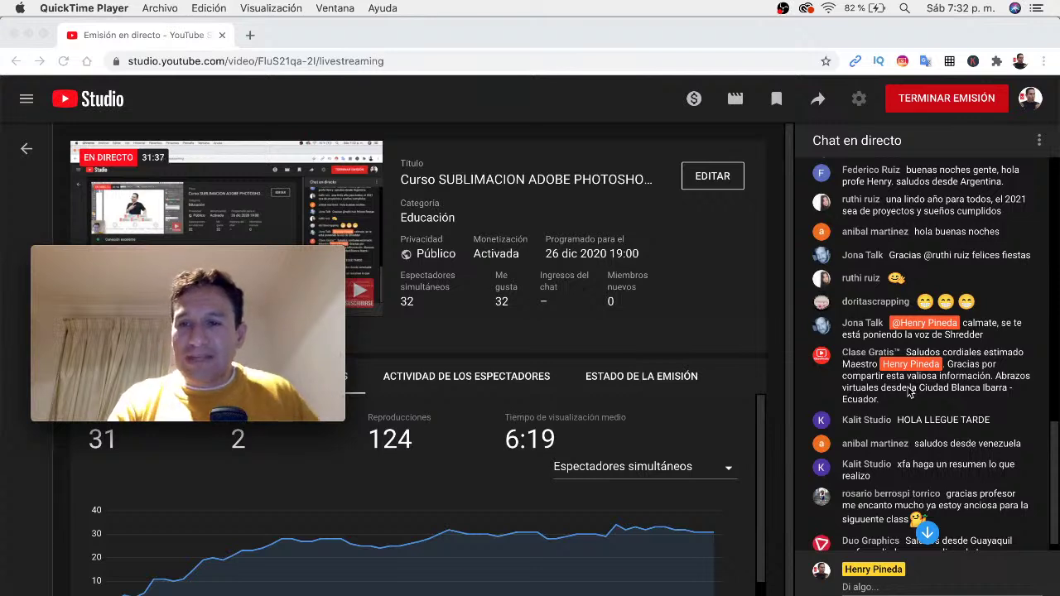
pyautogui.scroll(-1, 908, 392)
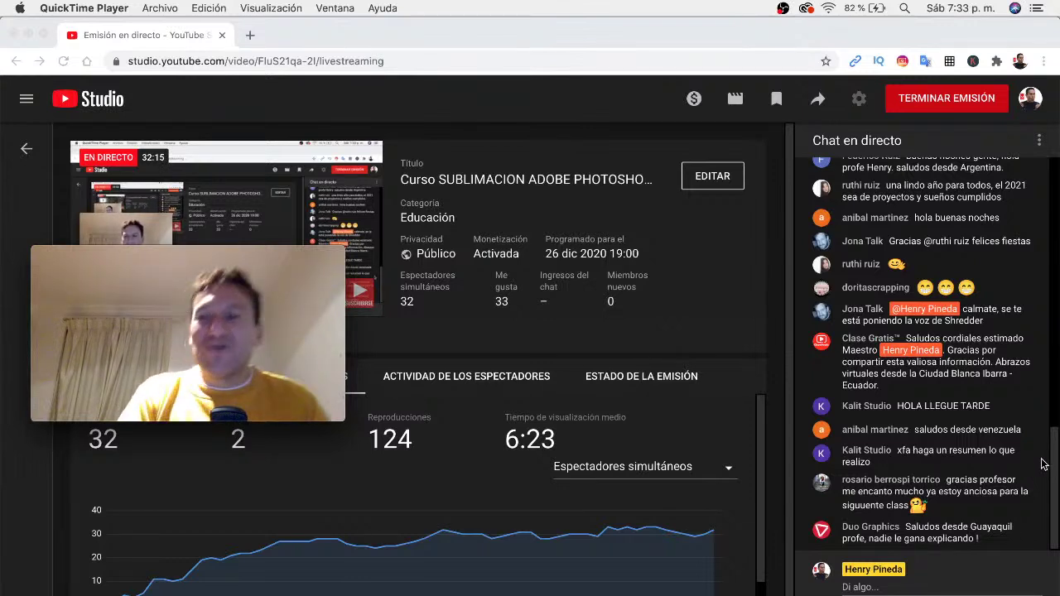
pyautogui.scroll(2, 1041, 465)
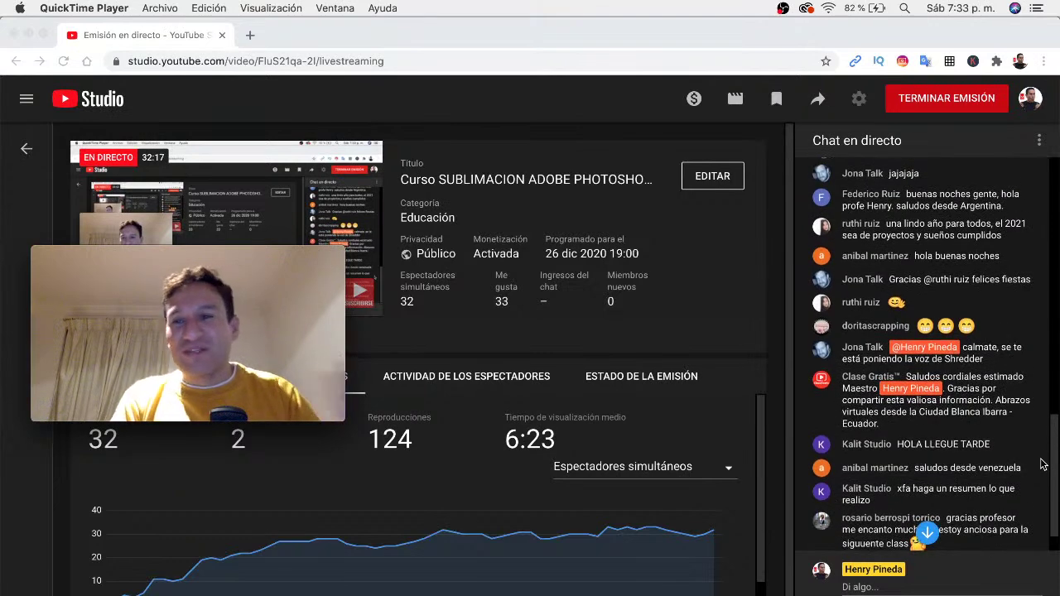
pyautogui.scroll(1, 1042, 464)
pyautogui.scroll(-2, 1041, 464)
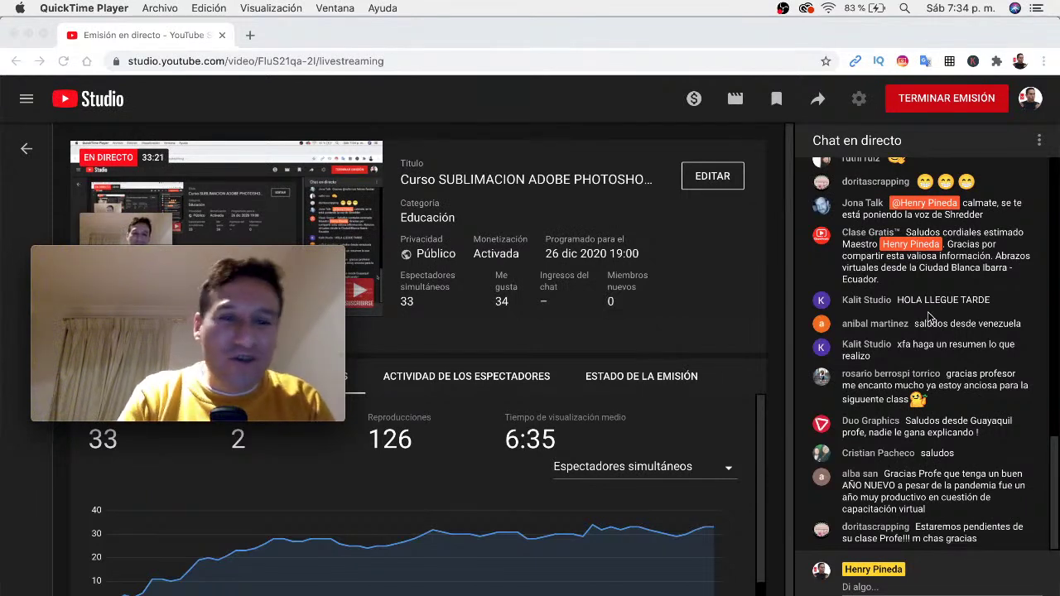
# Bring Chrome forward and choose TERMINAR EMISIÓN to bring up the end-broadcast confirmation
pyautogui.click(757, 168)
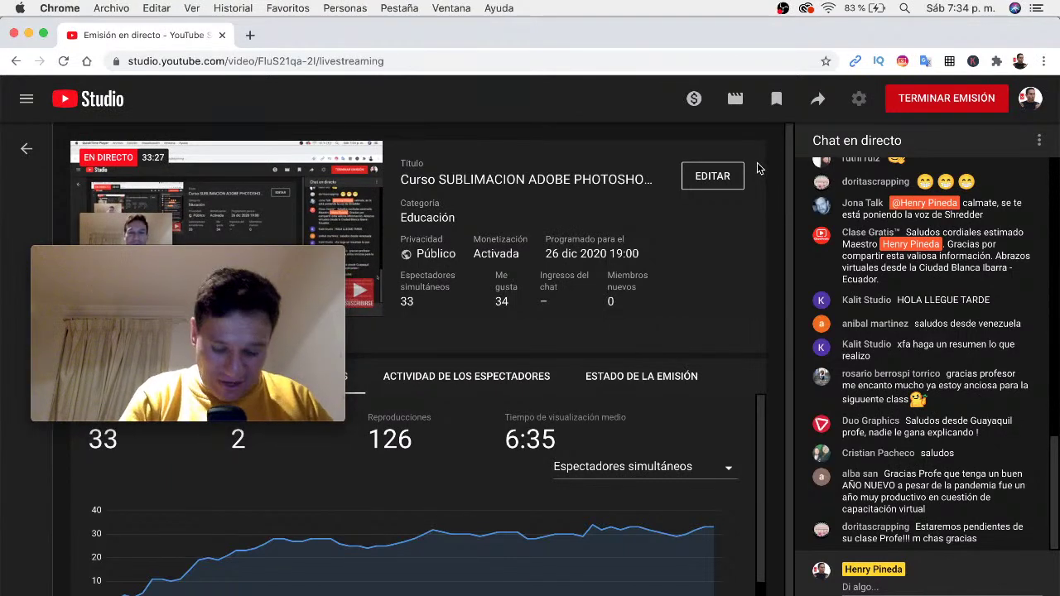
pyautogui.click(913, 101)
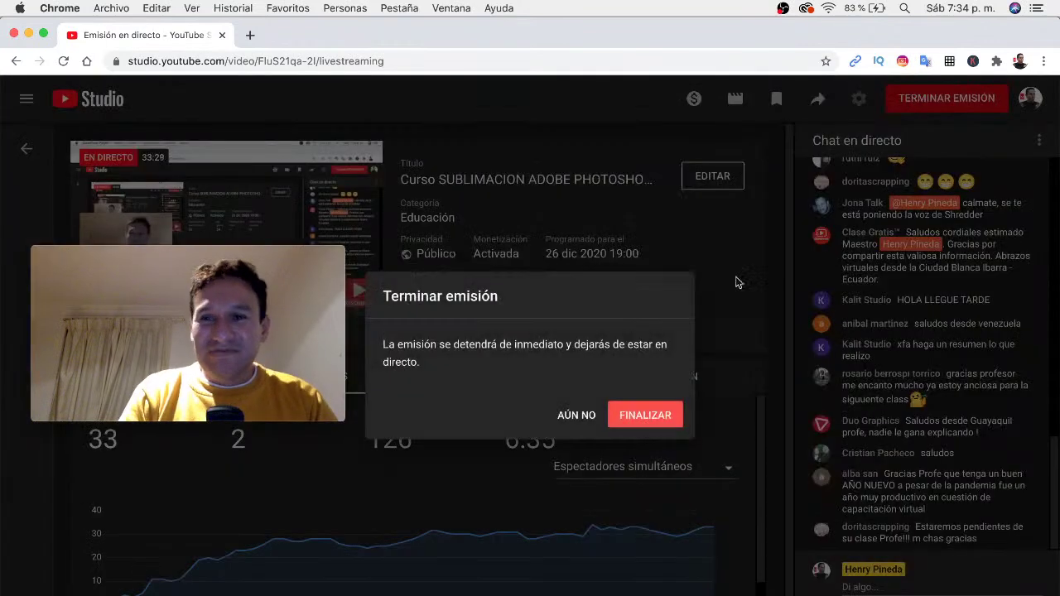